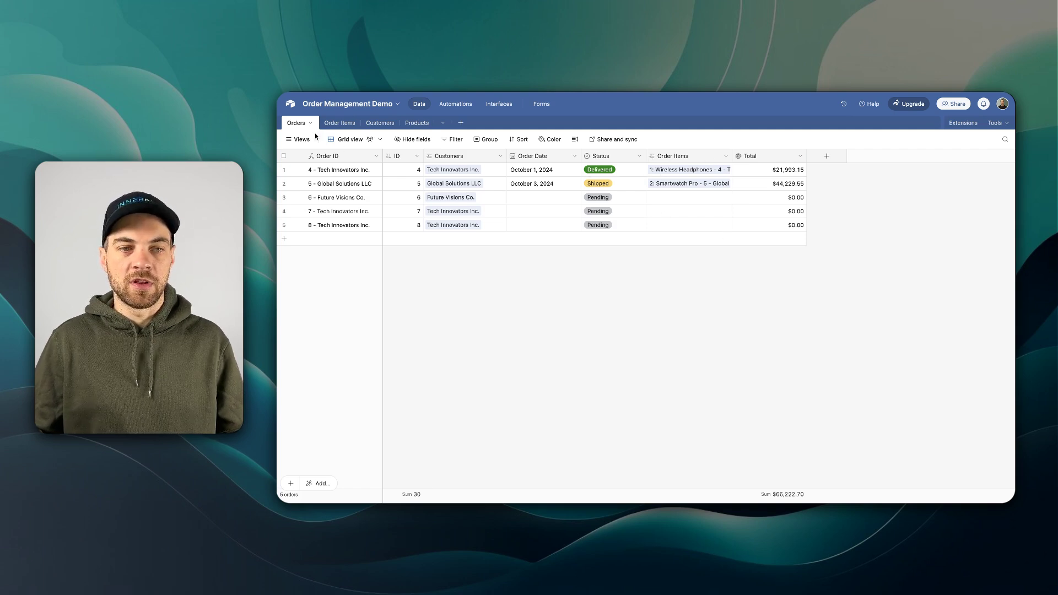
Browse the Order Items, Customers and Products tables, ending back on Orders.
click(339, 123)
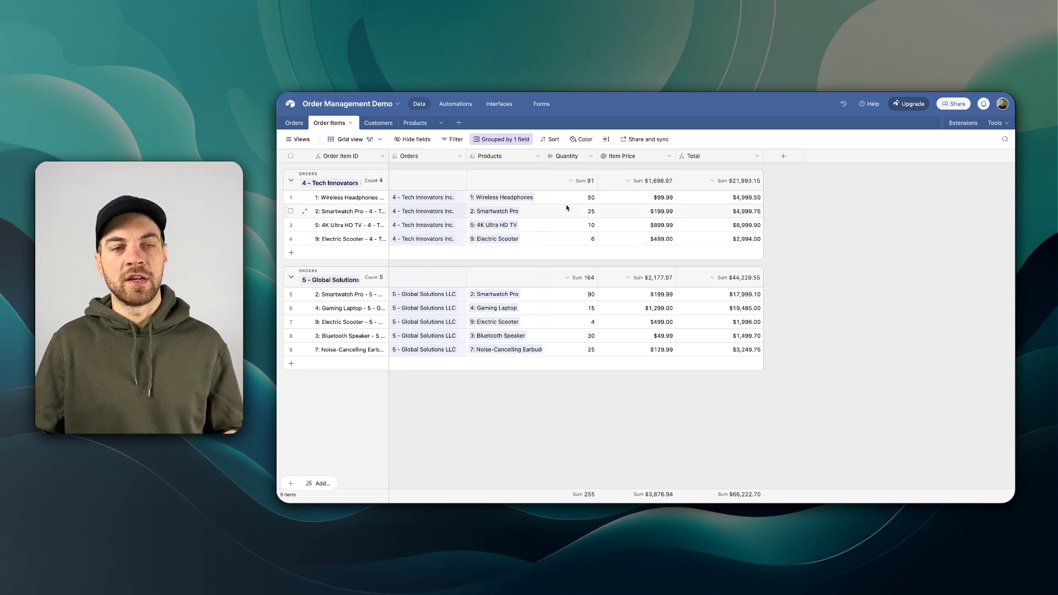
click(294, 123)
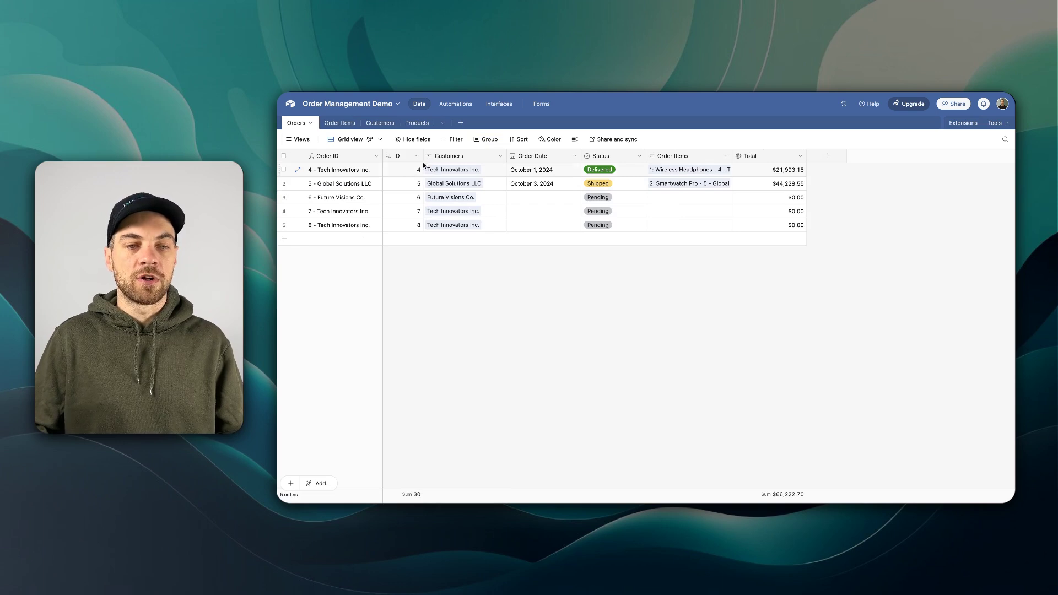
click(381, 125)
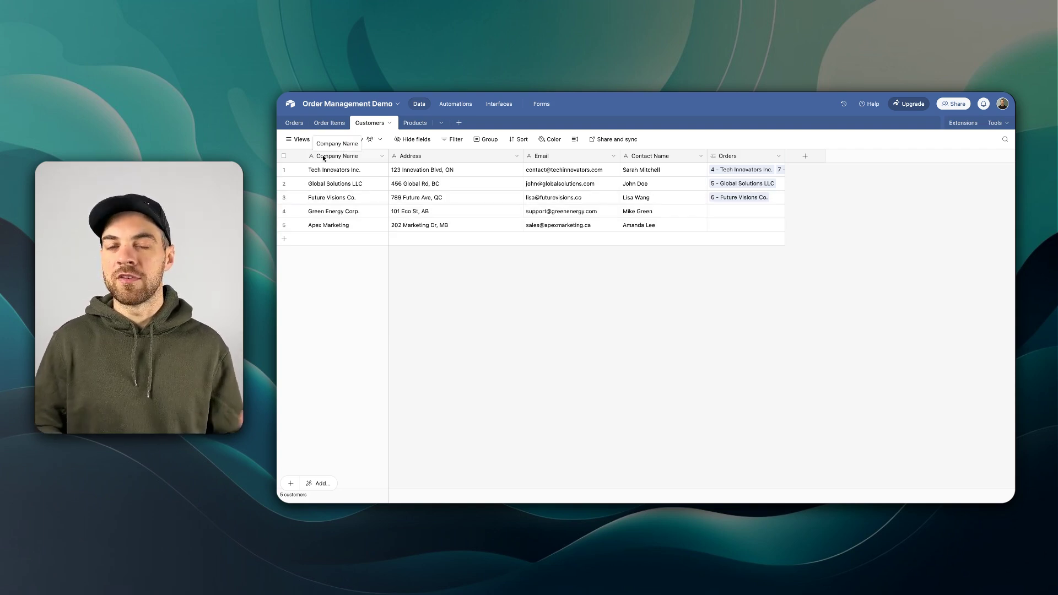
click(331, 123)
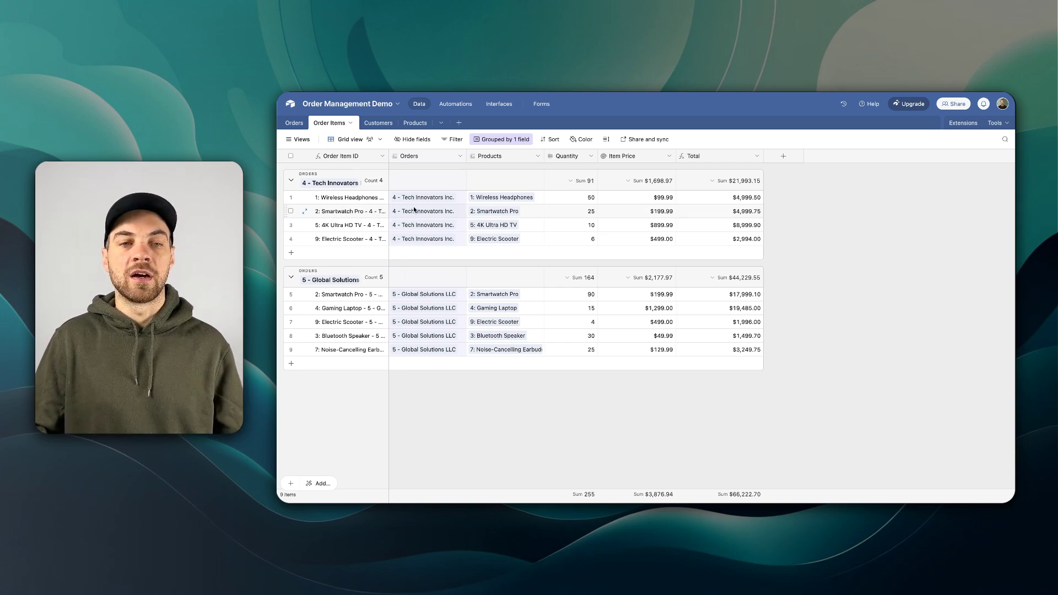
click(416, 124)
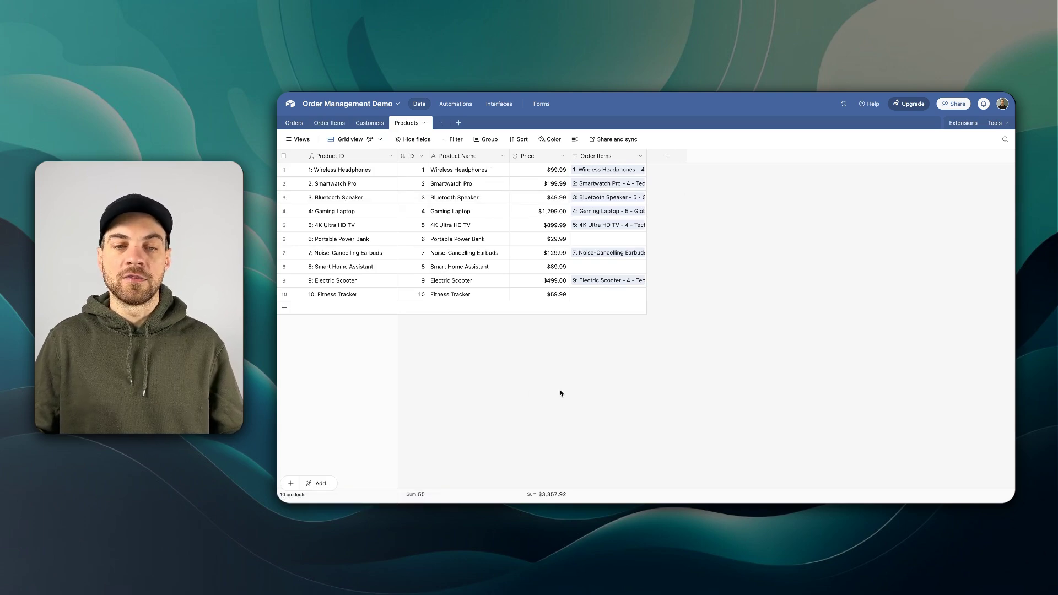
click(295, 123)
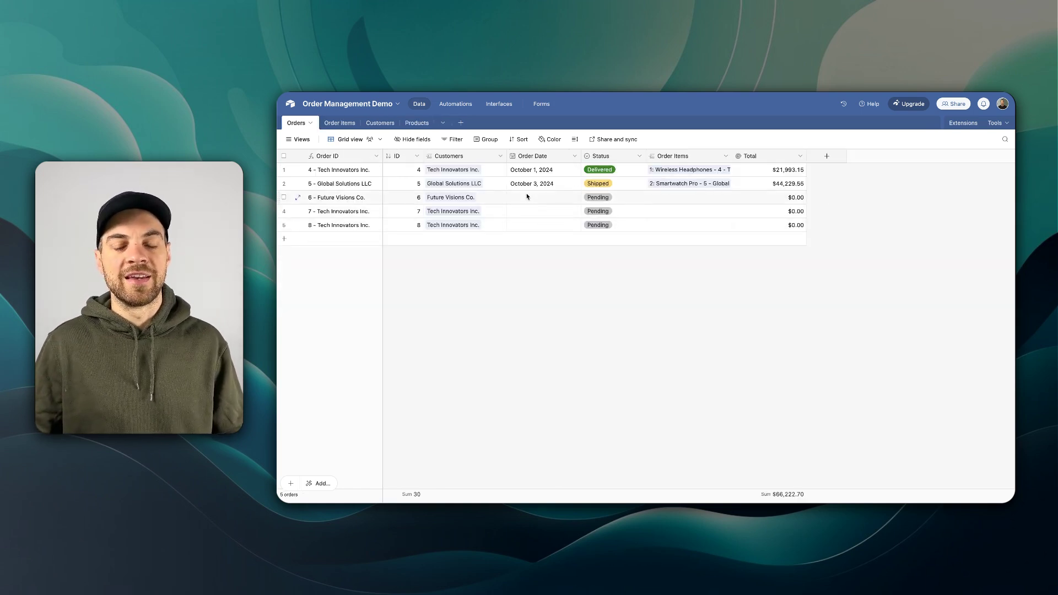
Start a new interface, preview the Gallery layout, and glance at the Products table.
click(498, 104)
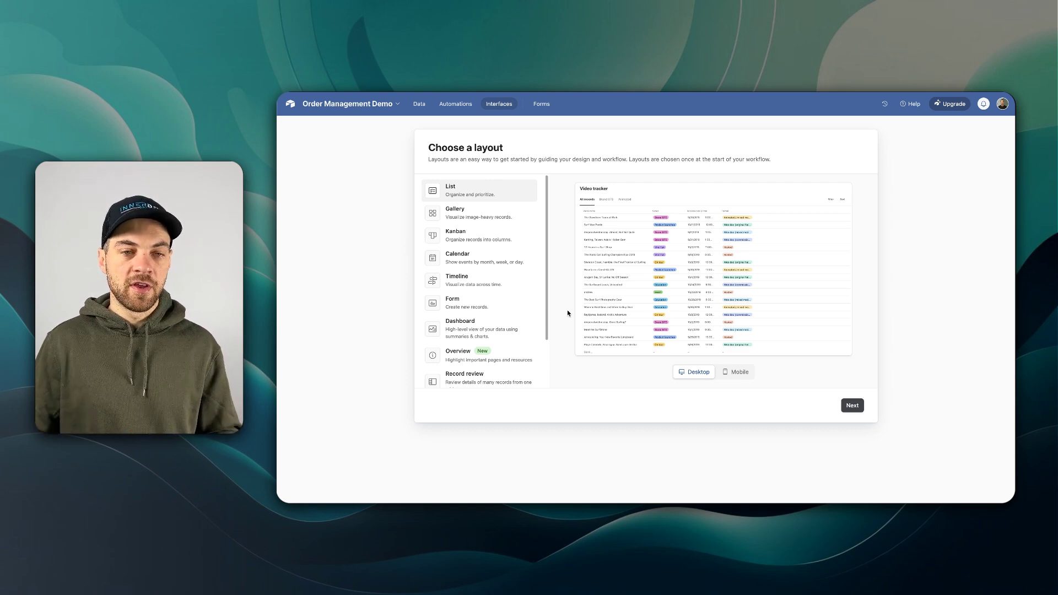
scroll(517, 263, down, 3)
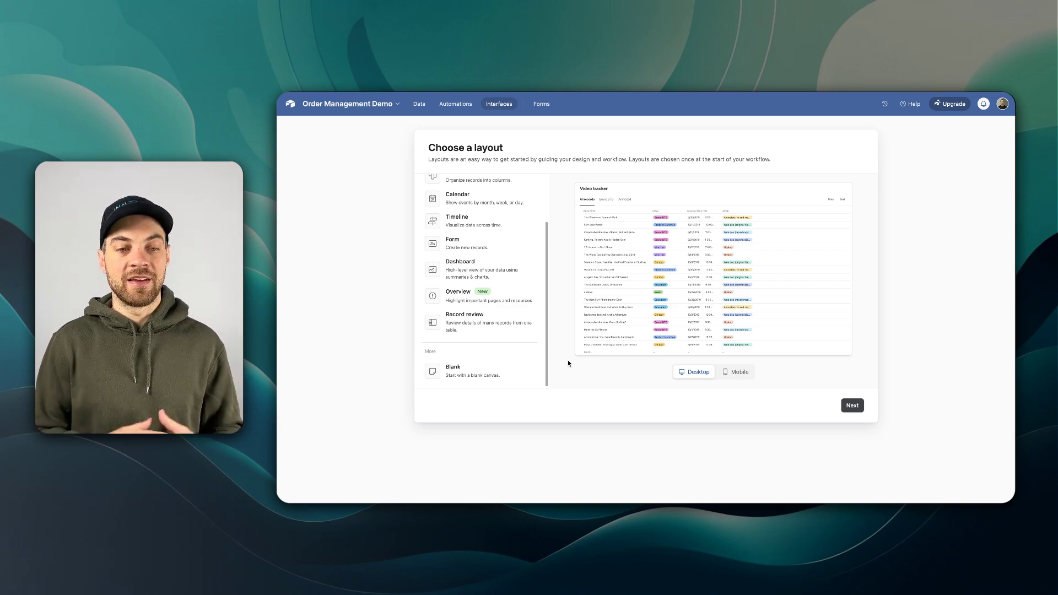
scroll(482, 362, up, 3)
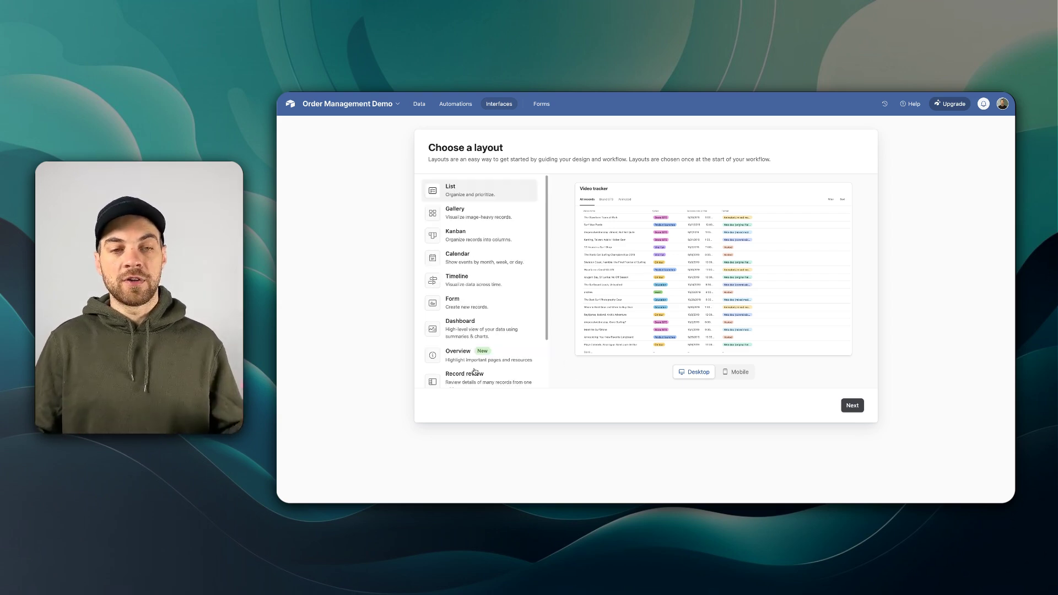
scroll(486, 215, down, 1)
click(466, 194)
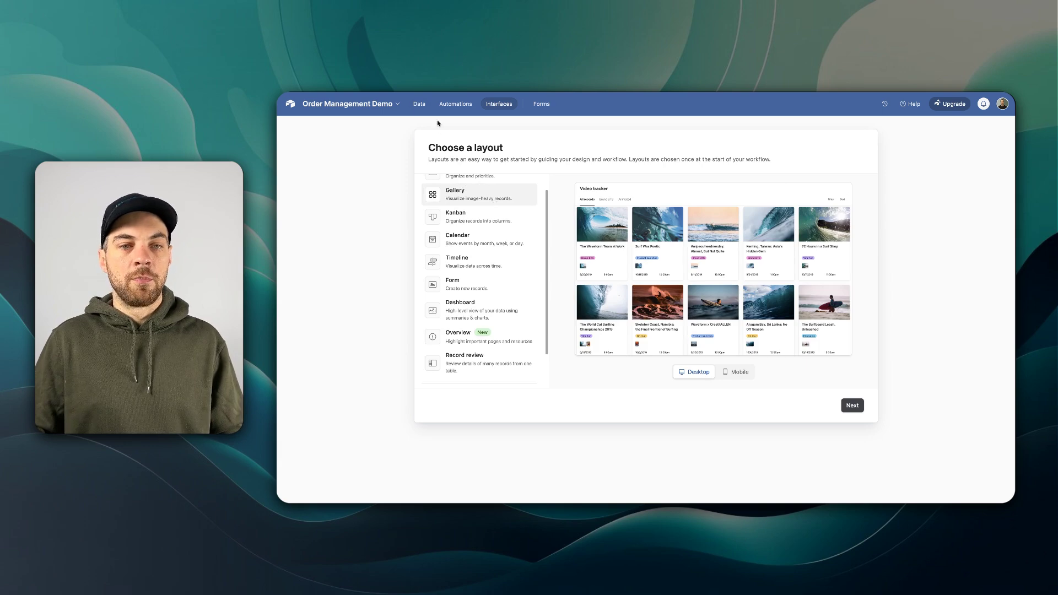
click(419, 104)
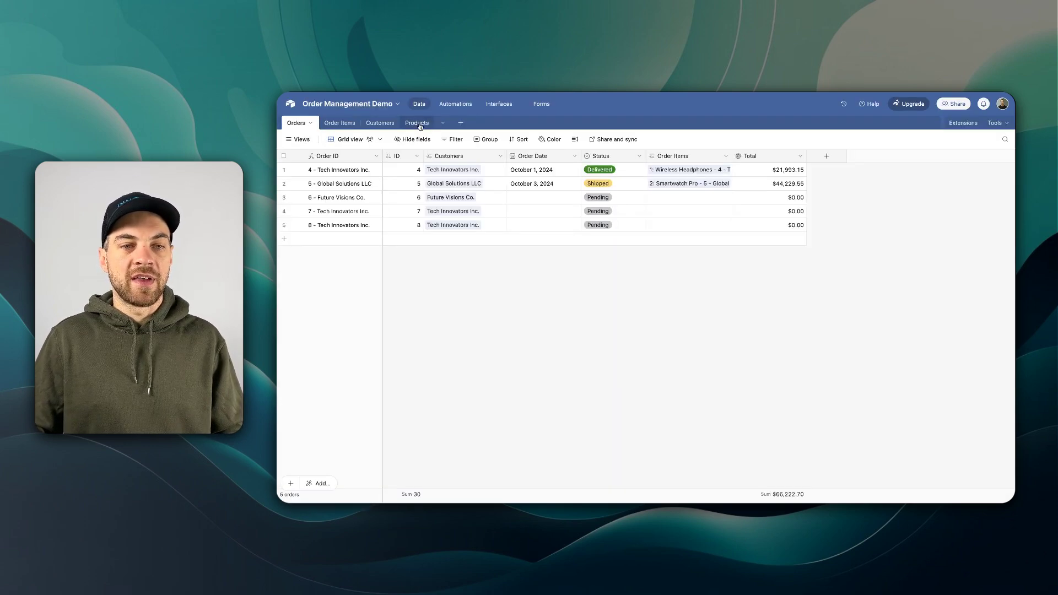
click(417, 123)
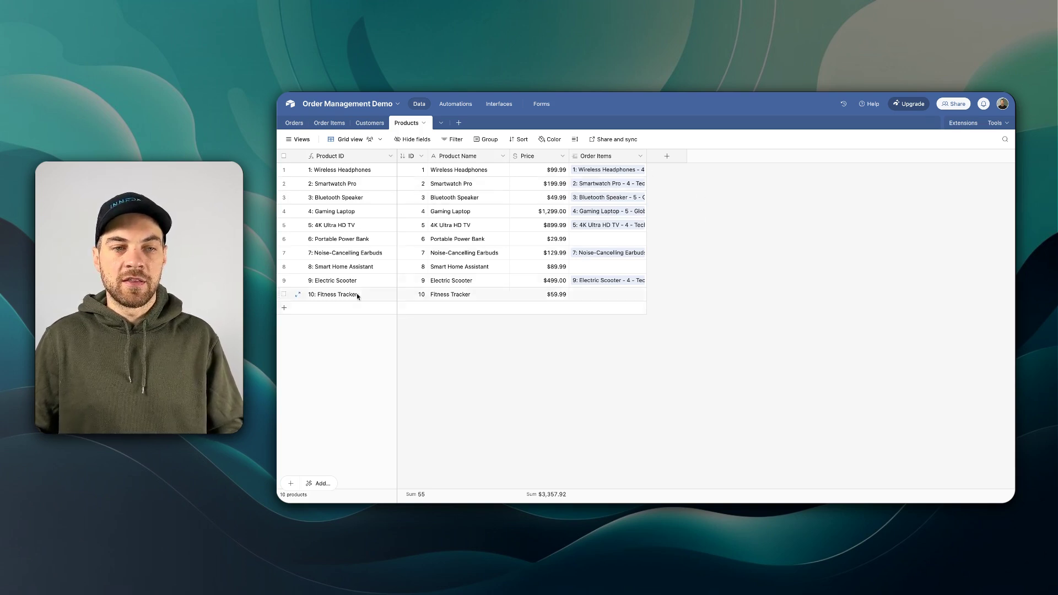
Return to the layout chooser and preview the Kanban, Calendar, Timeline and Form layouts.
click(499, 103)
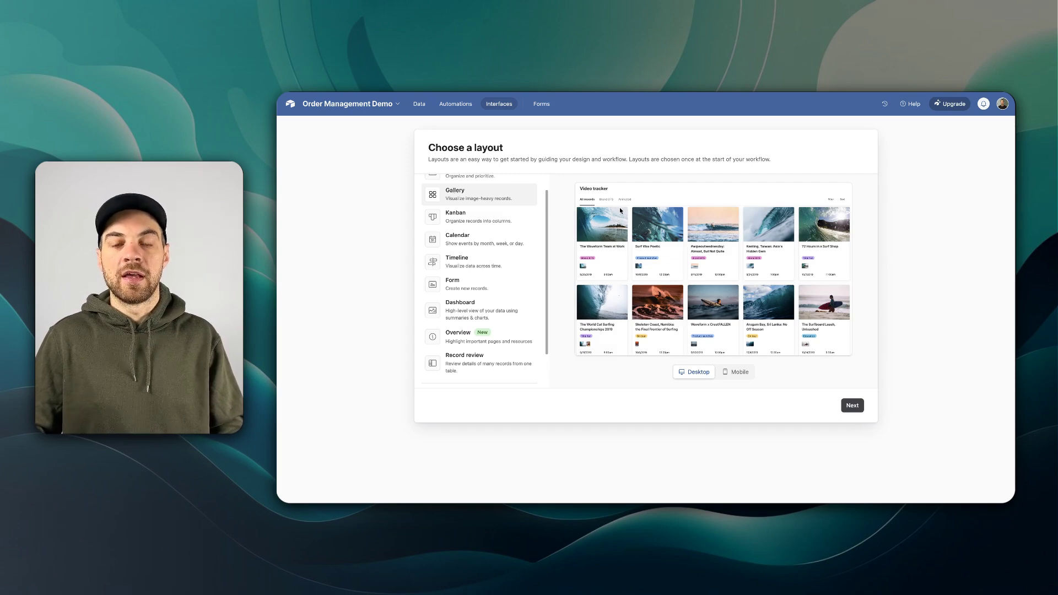
click(493, 219)
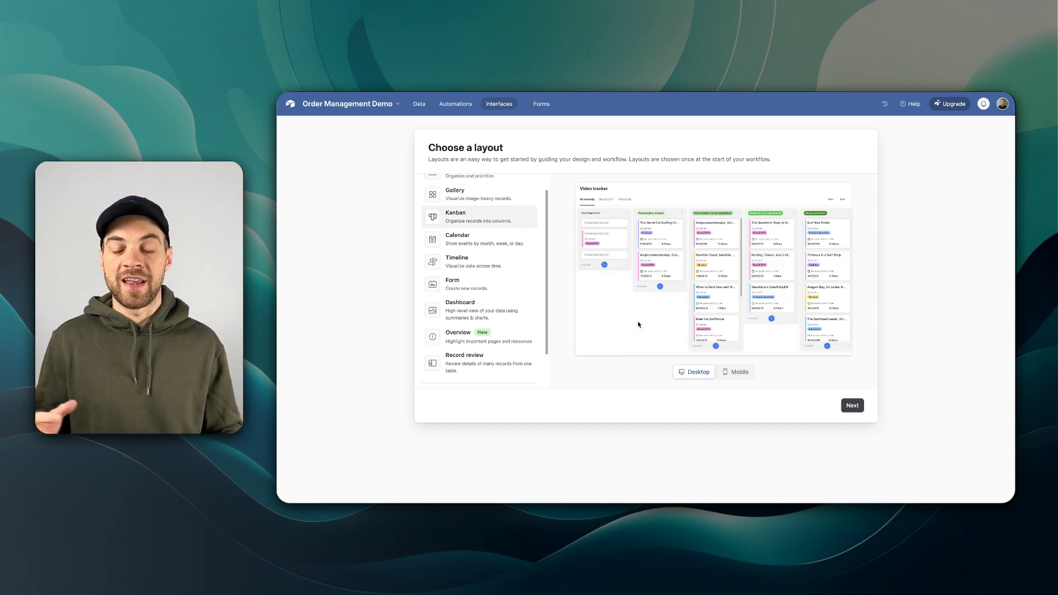
key(Down)
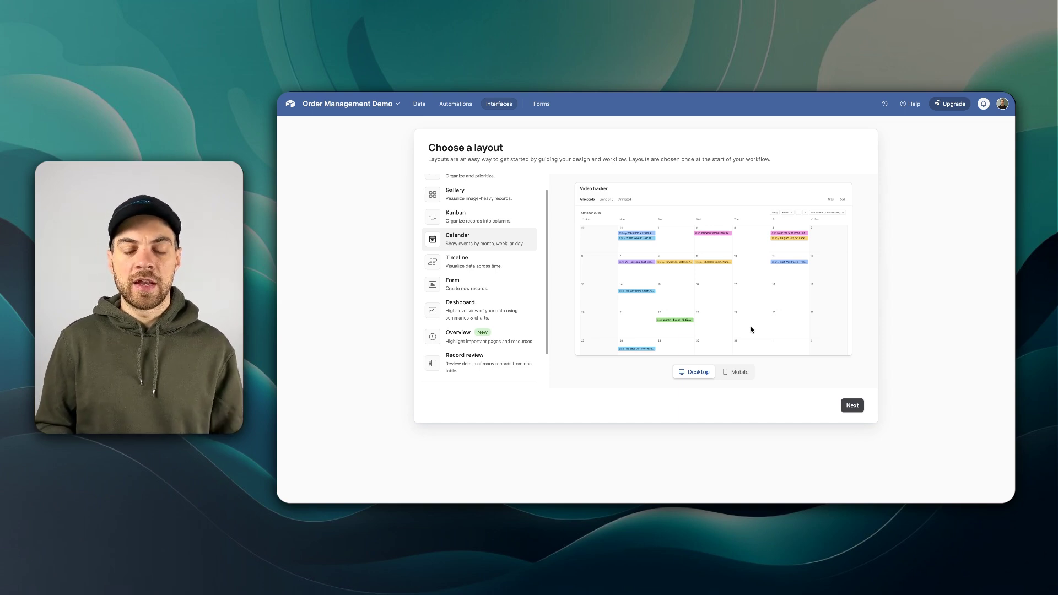
key(Down)
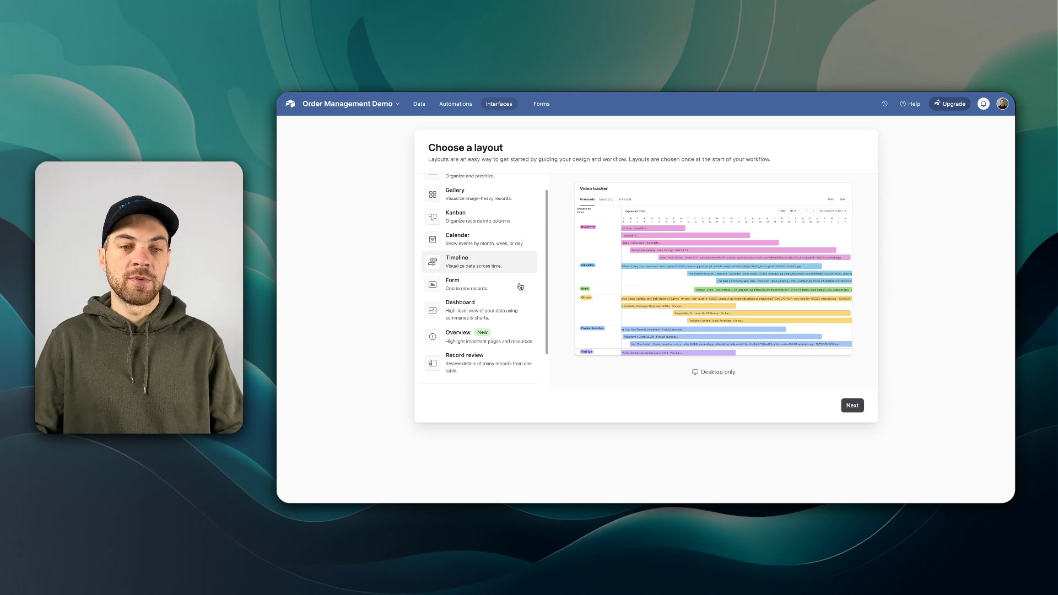
click(467, 285)
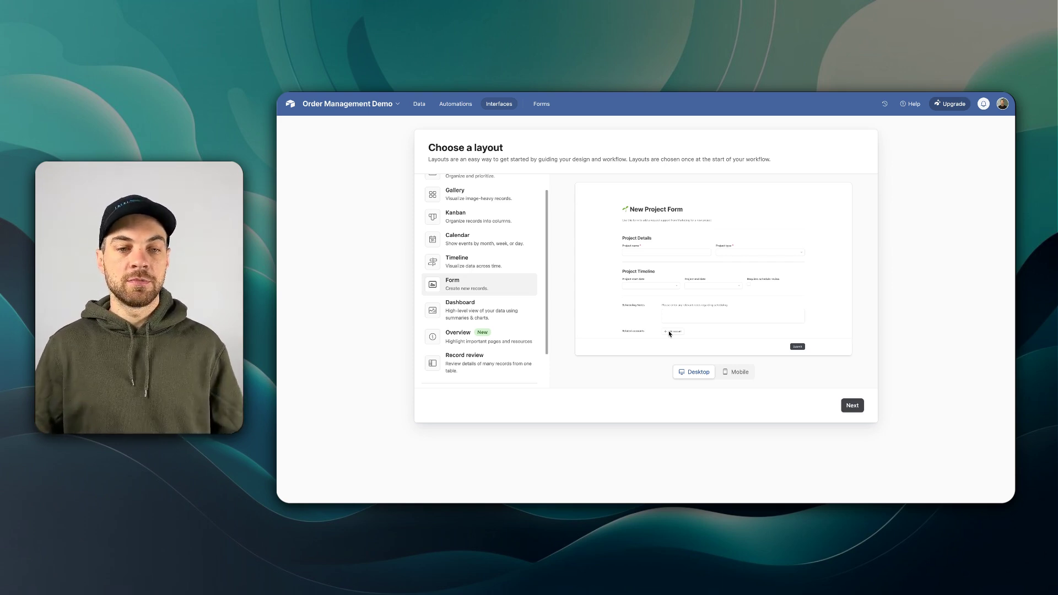
scroll(485, 302, down, 2)
Preview the Dashboard, Overview and Record review layouts.
click(469, 282)
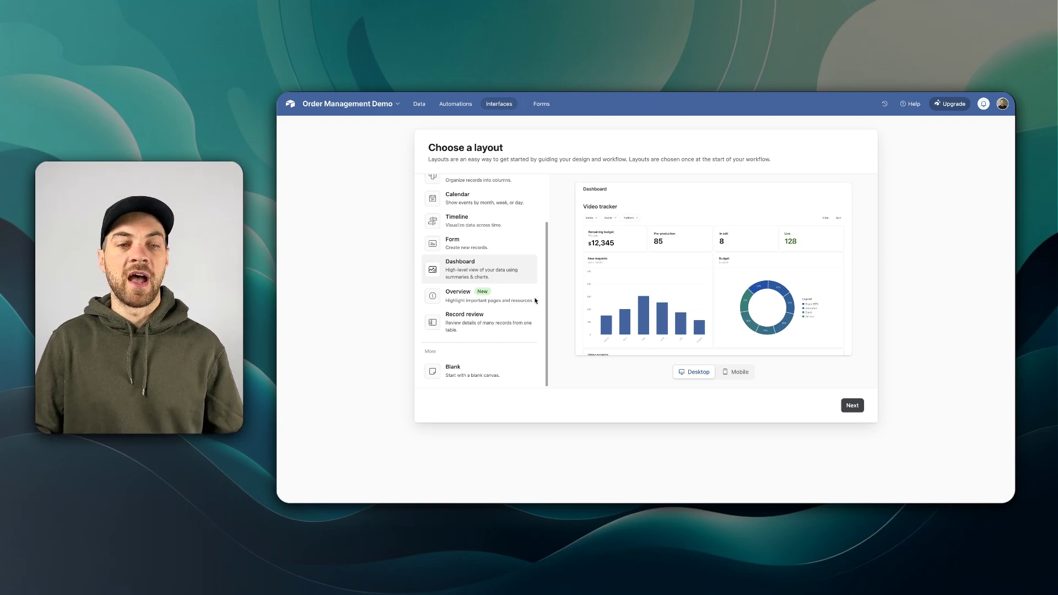
click(503, 300)
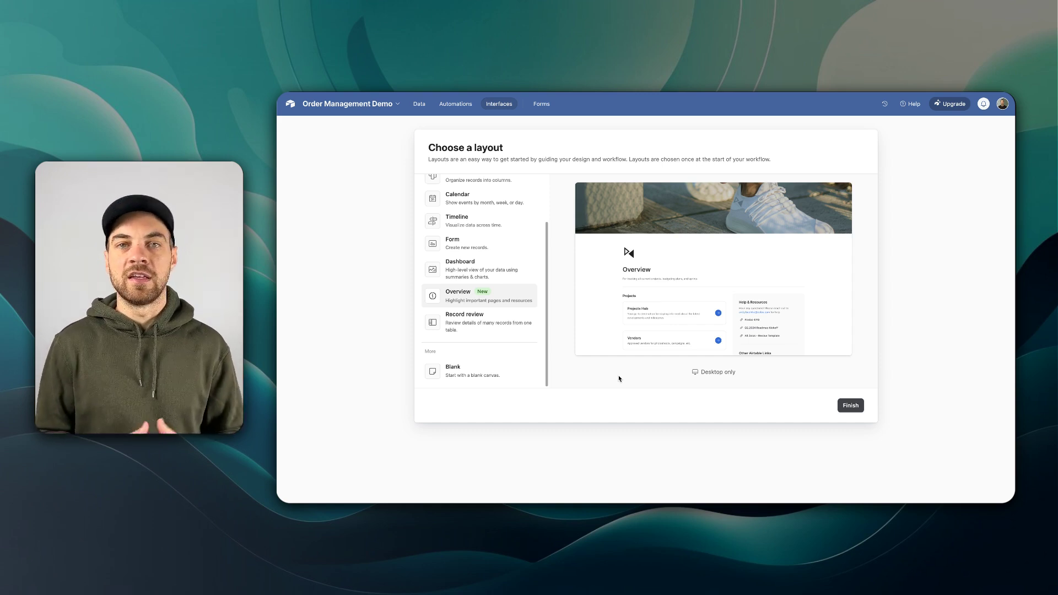
key(Down)
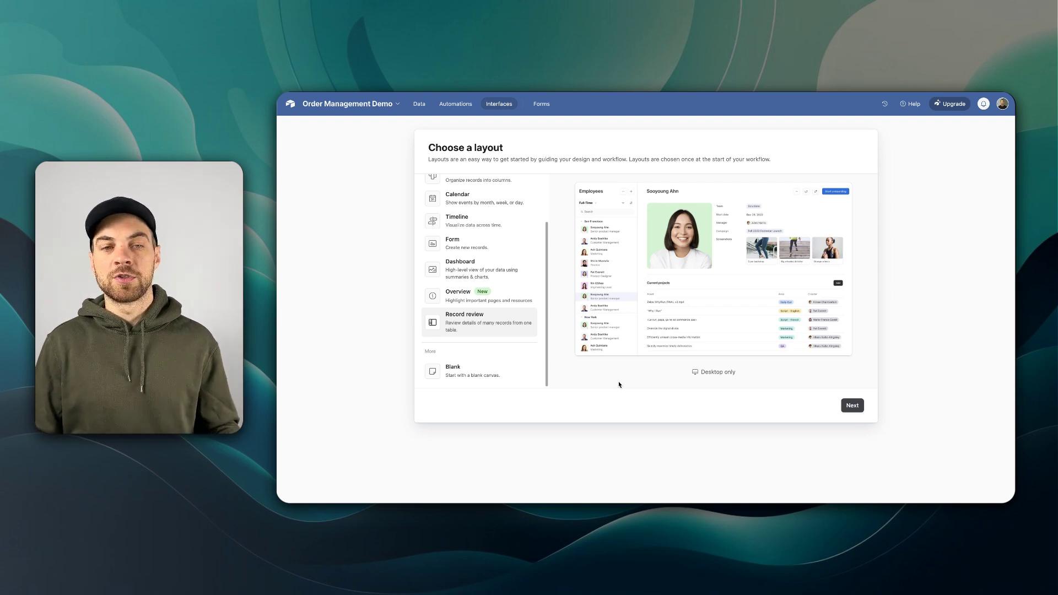
scroll(503, 336, up, 3)
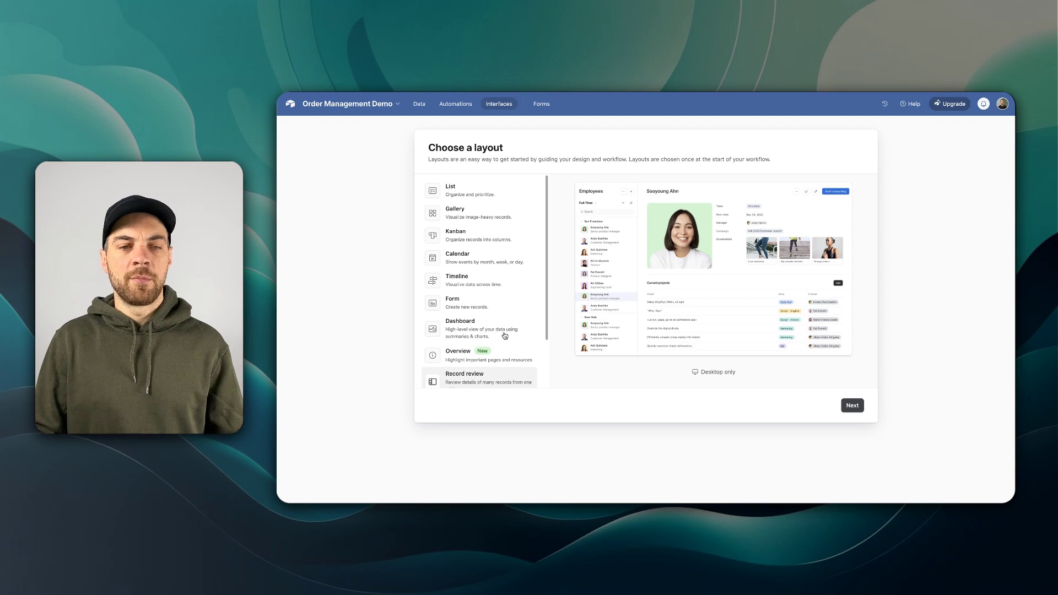
scroll(513, 313, down, 2)
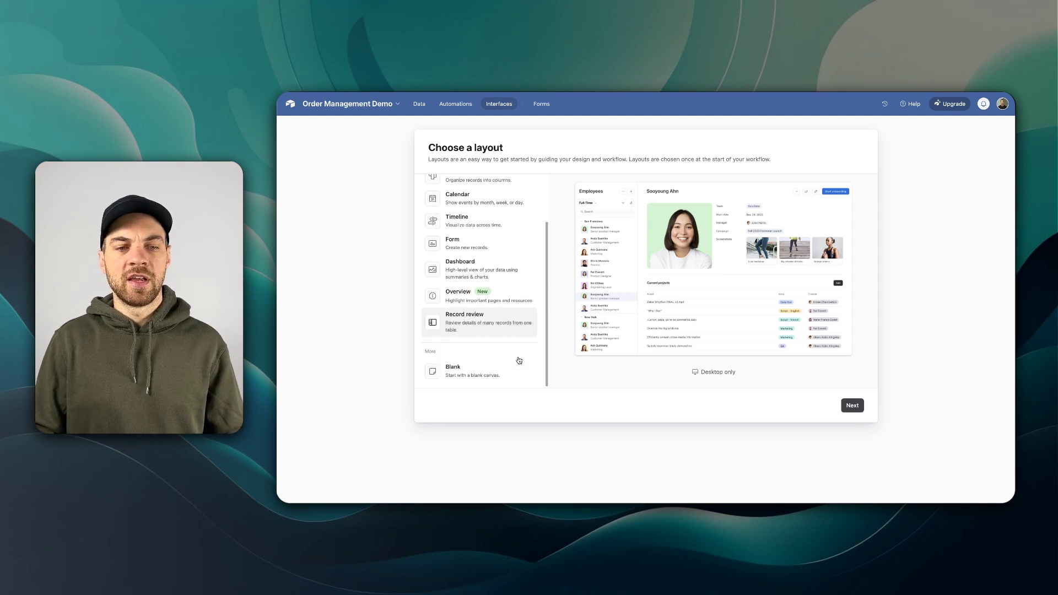
scroll(458, 325, up, 2)
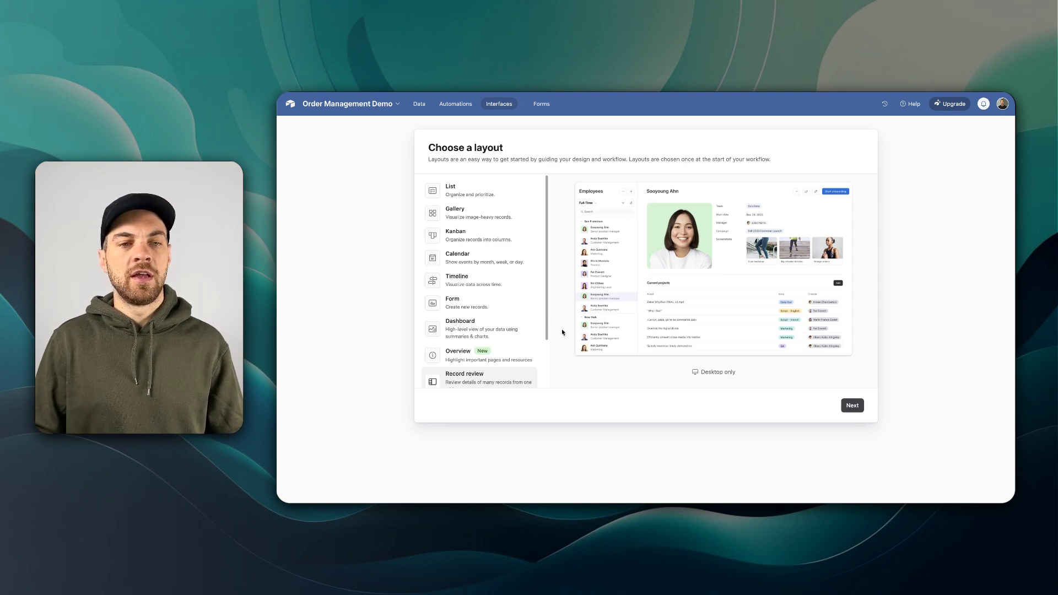
Pick the List layout after one more look at Record review.
click(492, 194)
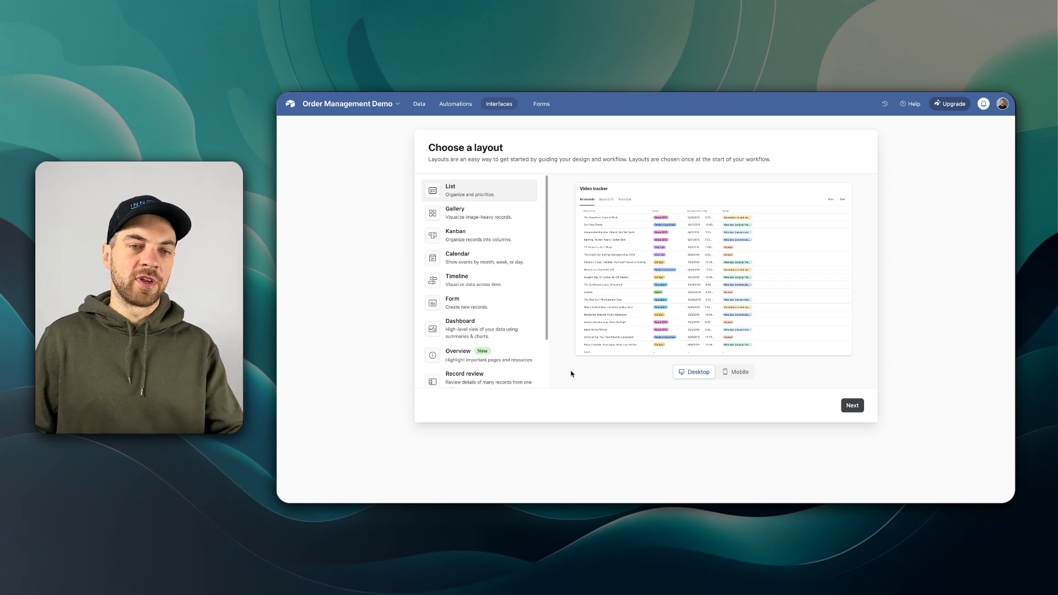
scroll(522, 232, down, 2)
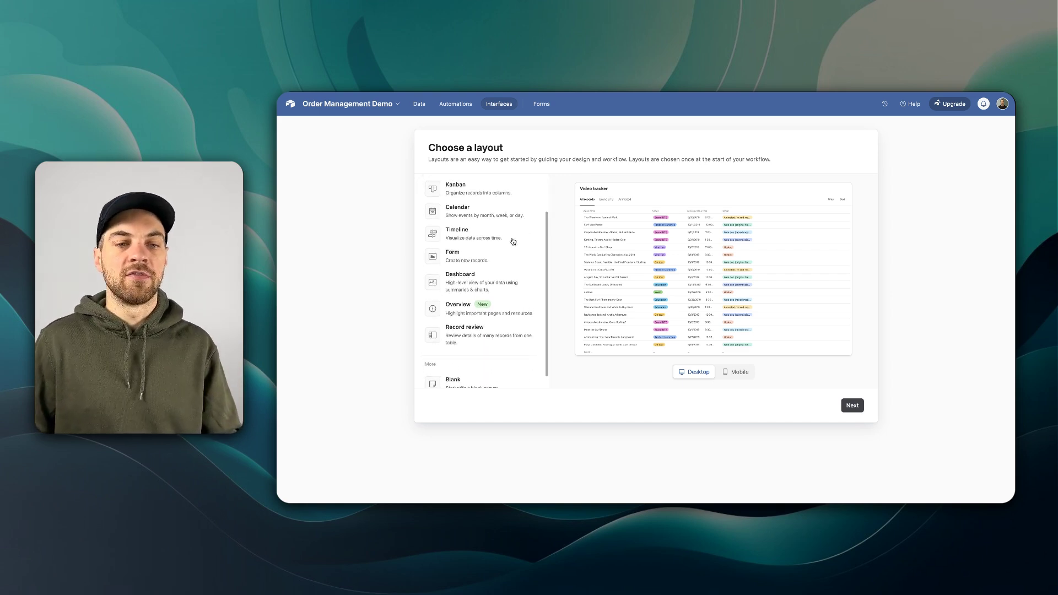
click(480, 339)
scroll(479, 226, up, 2)
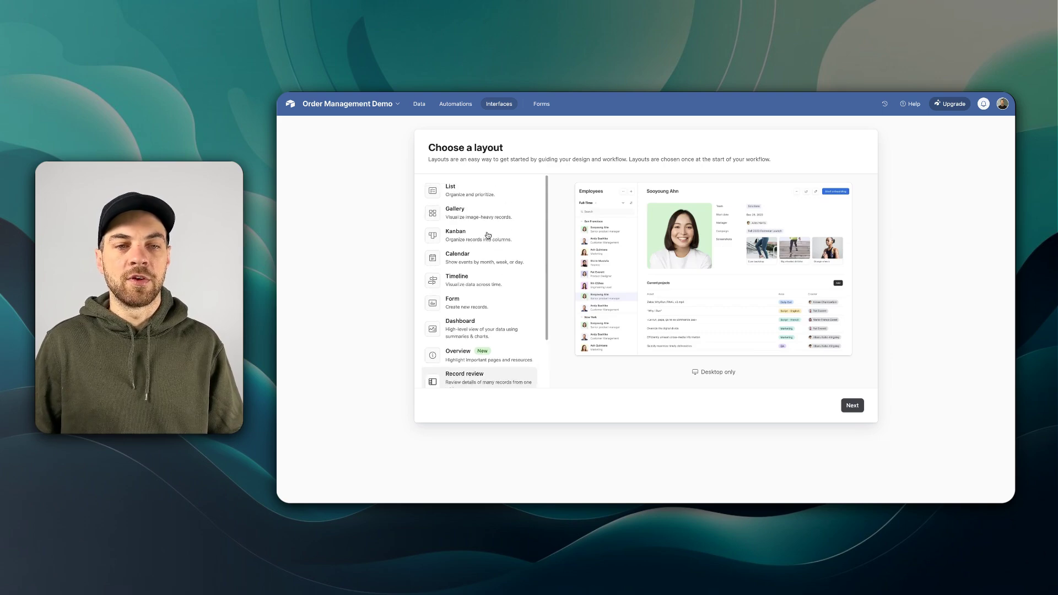
click(453, 193)
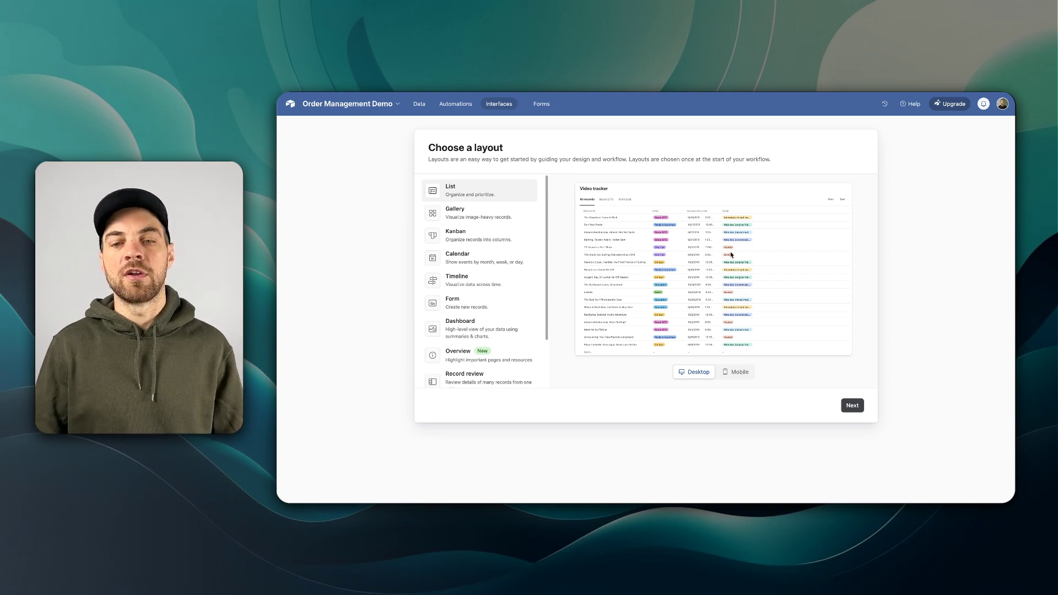
Confirm the List layout and create the page from the Orders table.
click(851, 406)
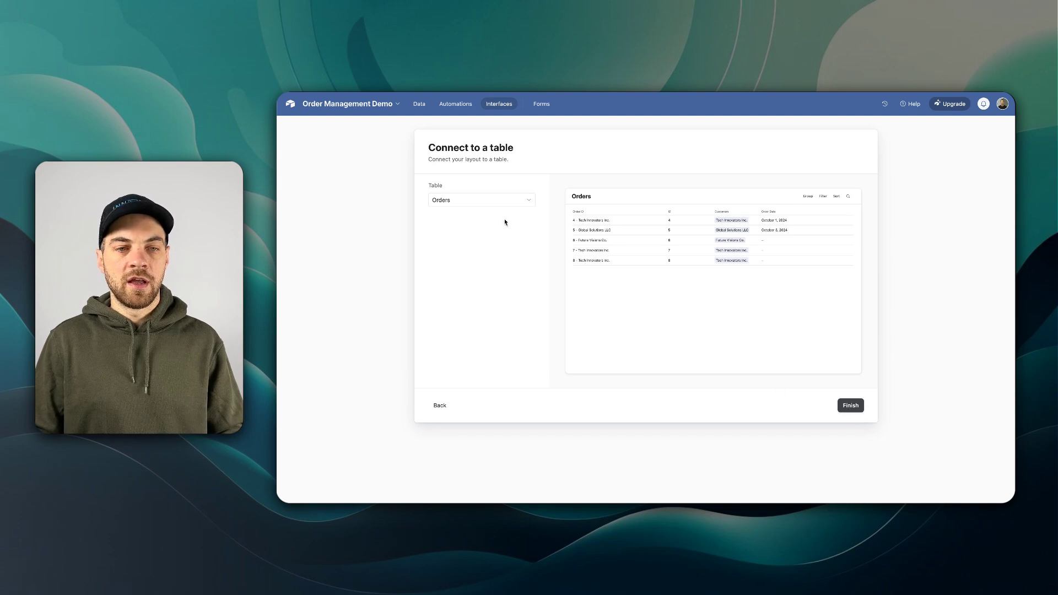
click(849, 409)
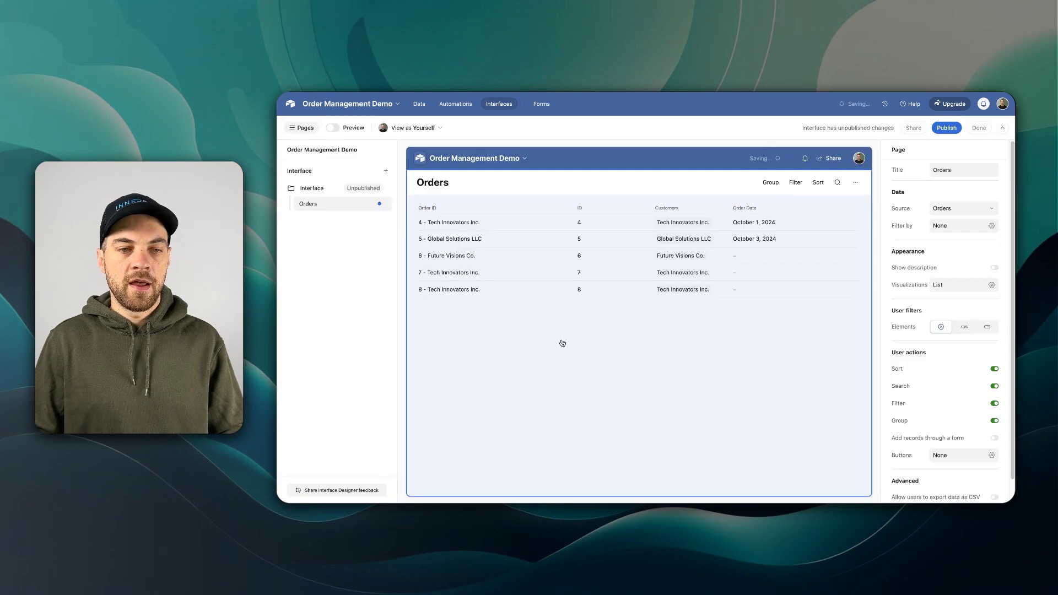
click(615, 353)
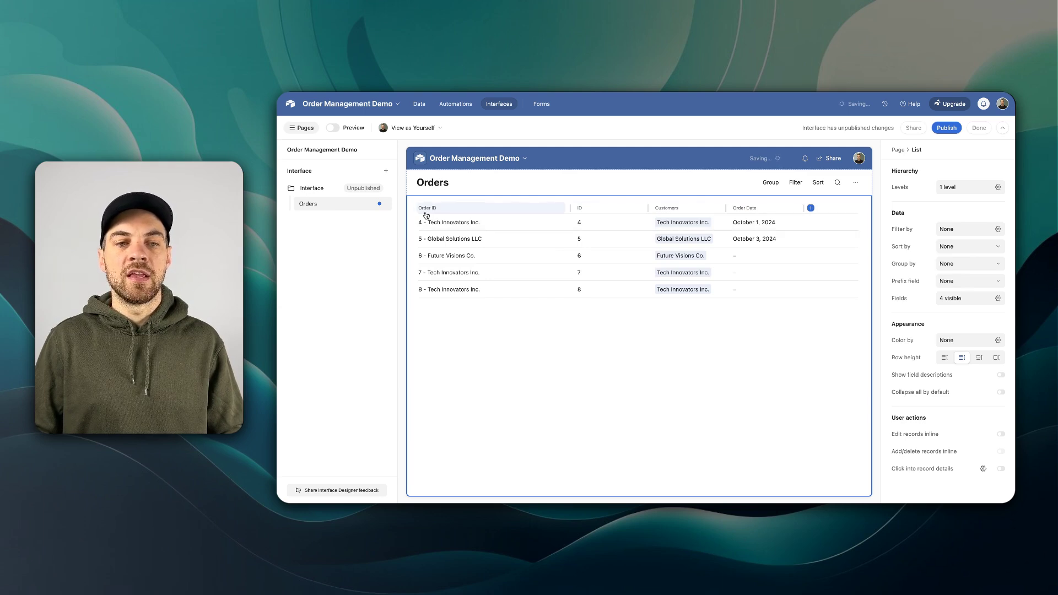
Inspect the Order ID field and orders list settings, ending on the page-level settings.
click(419, 103)
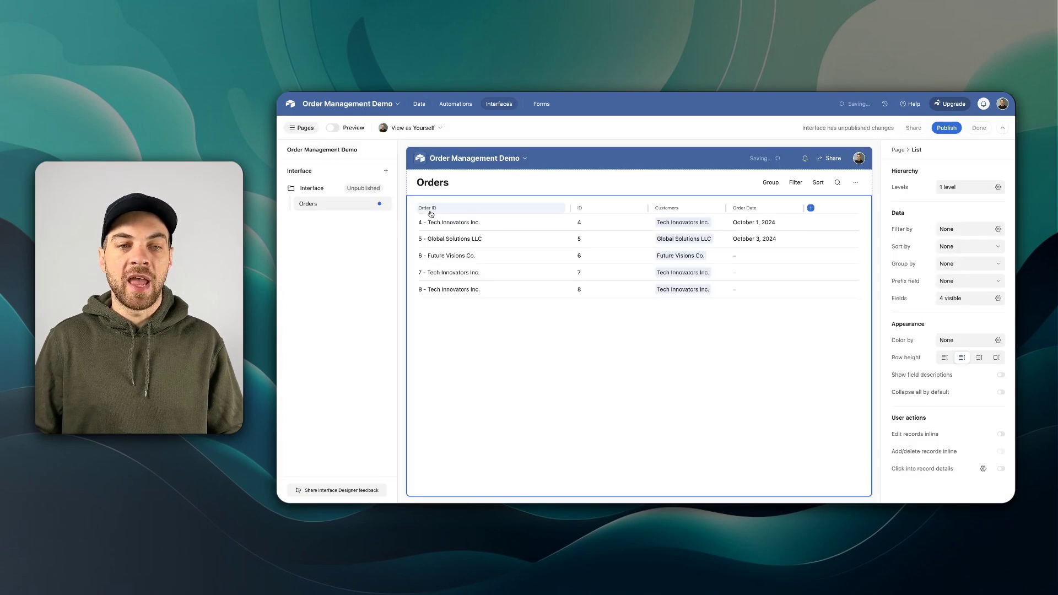
click(433, 211)
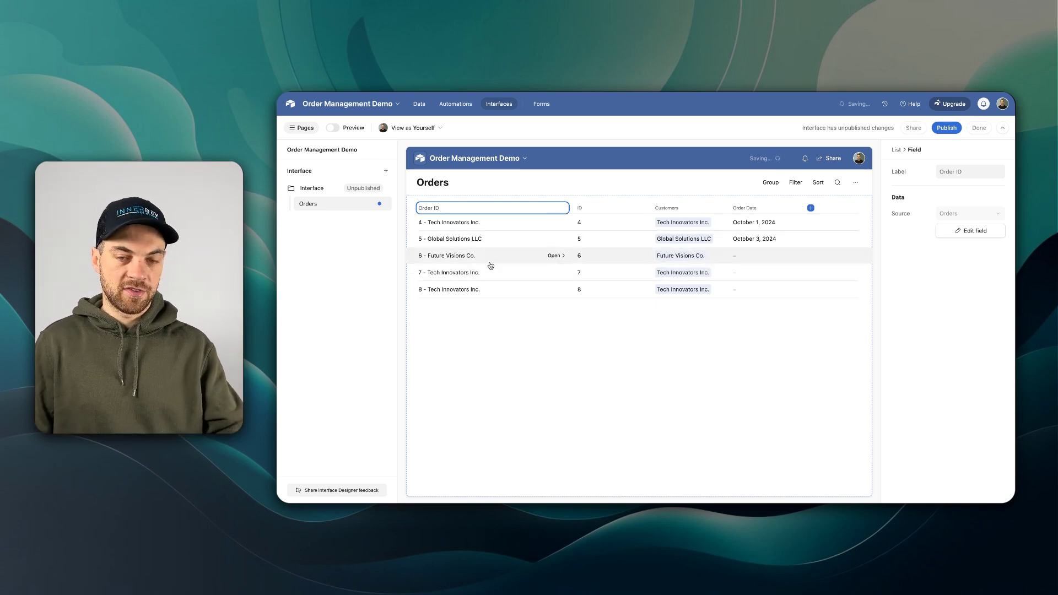
click(551, 276)
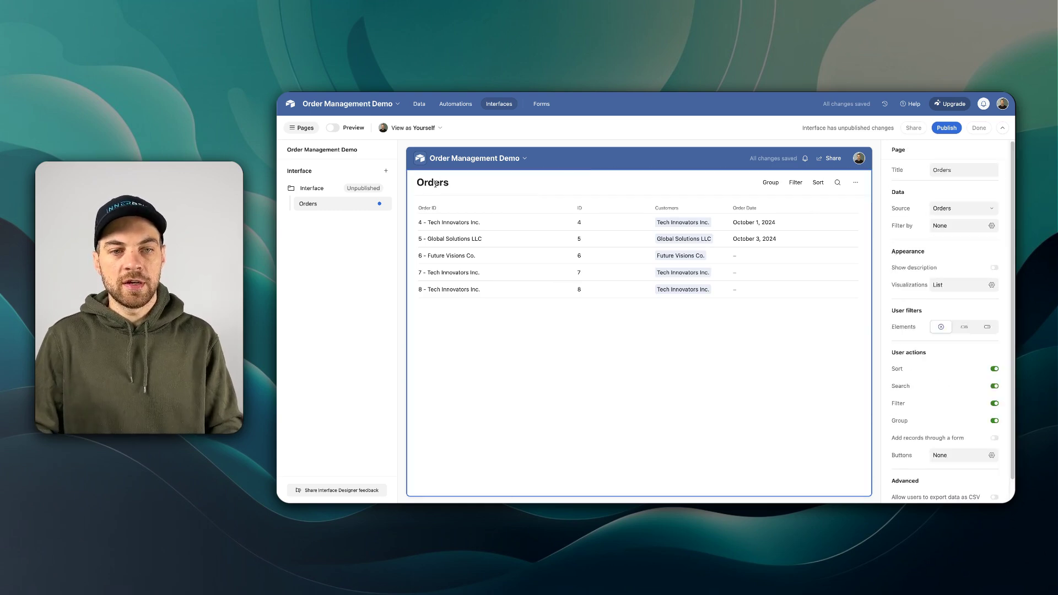
click(531, 329)
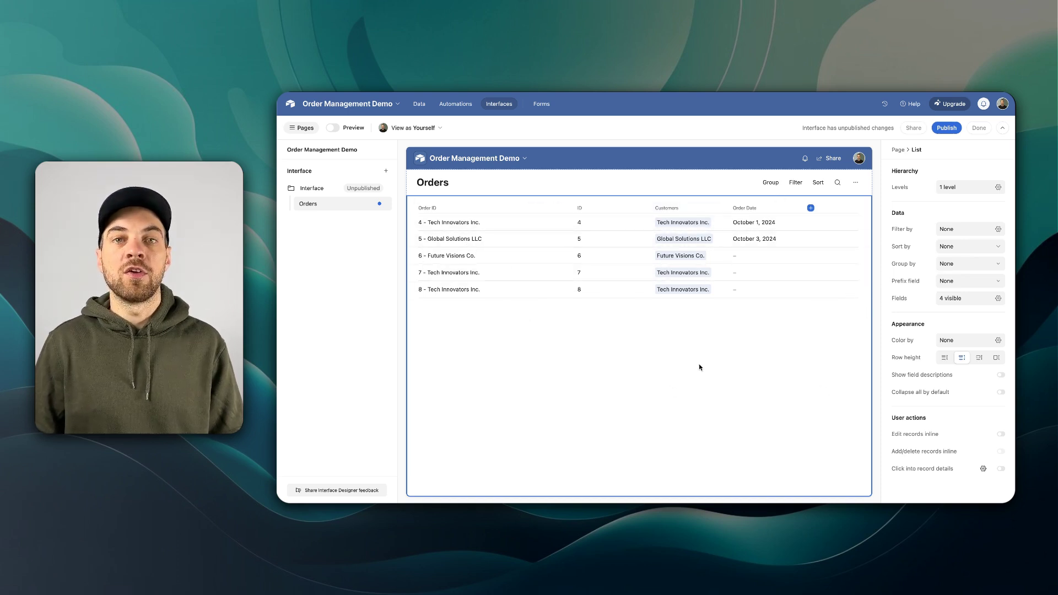
click(621, 185)
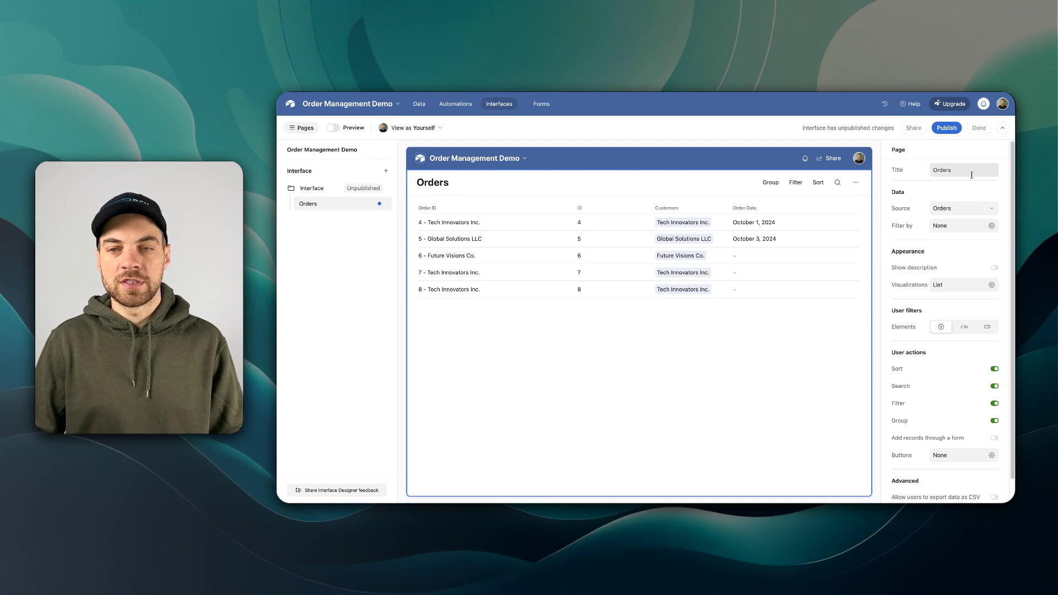
Set the page's User filters Elements to Tabs, adding Tab and All orders tabs.
click(968, 170)
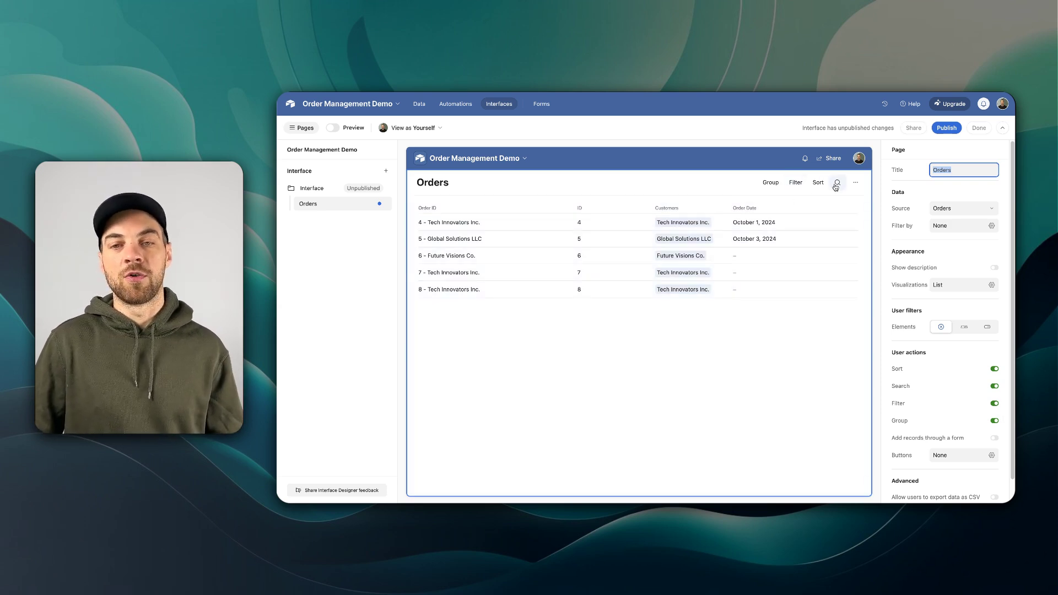
scroll(893, 301, down, 1)
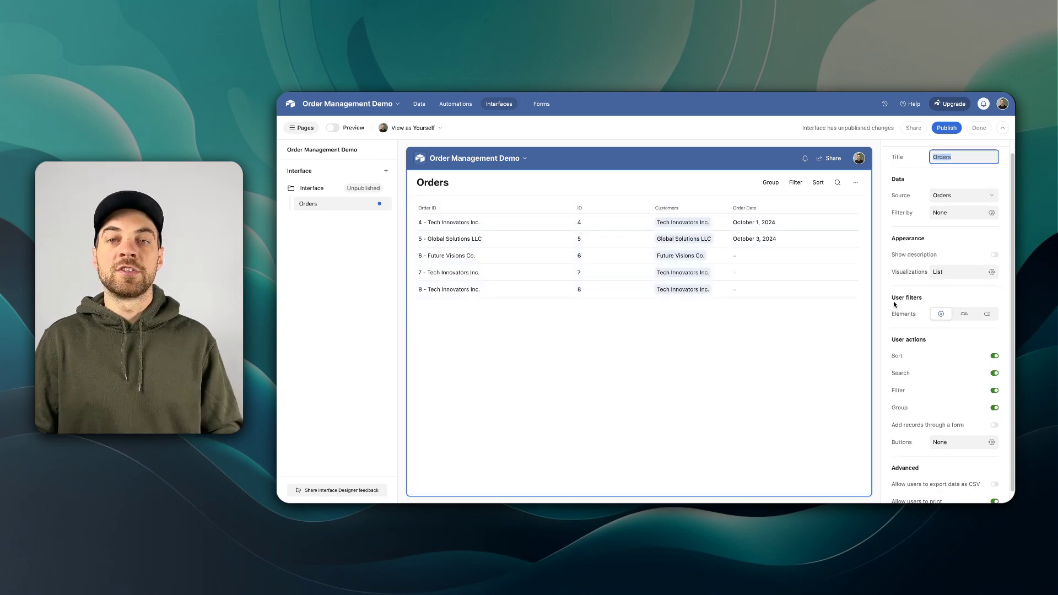
click(966, 315)
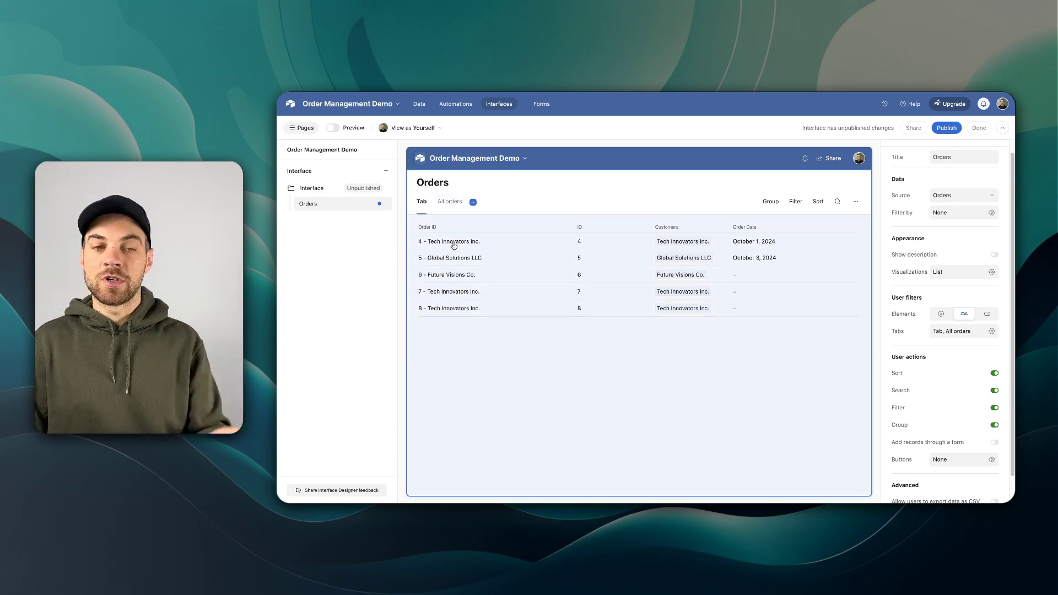
Try a Customers dropdown filter, switch Elements back to Tabs, and select the orders list.
click(443, 207)
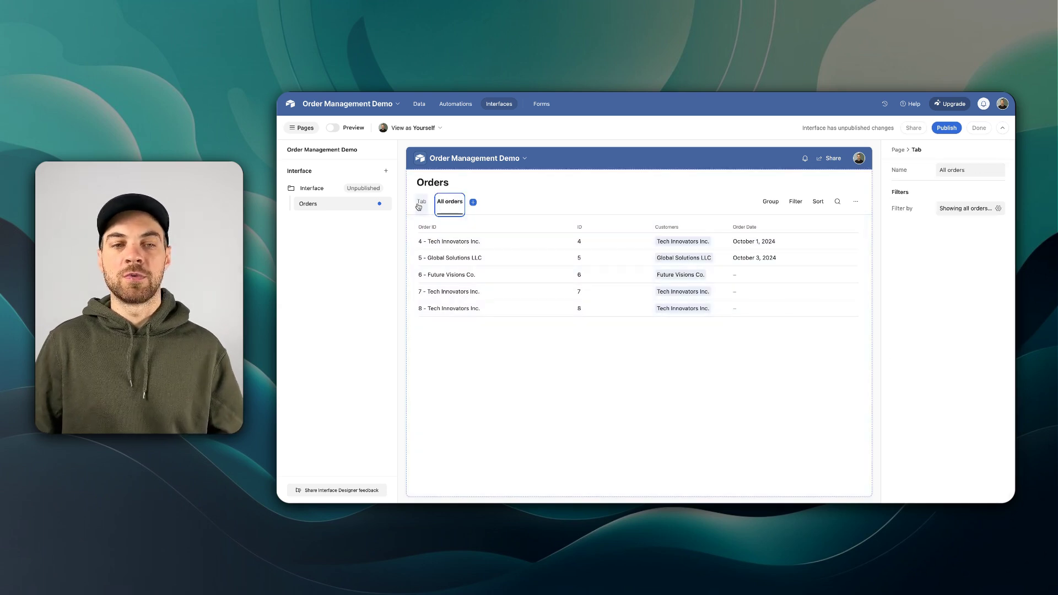
click(419, 205)
click(496, 193)
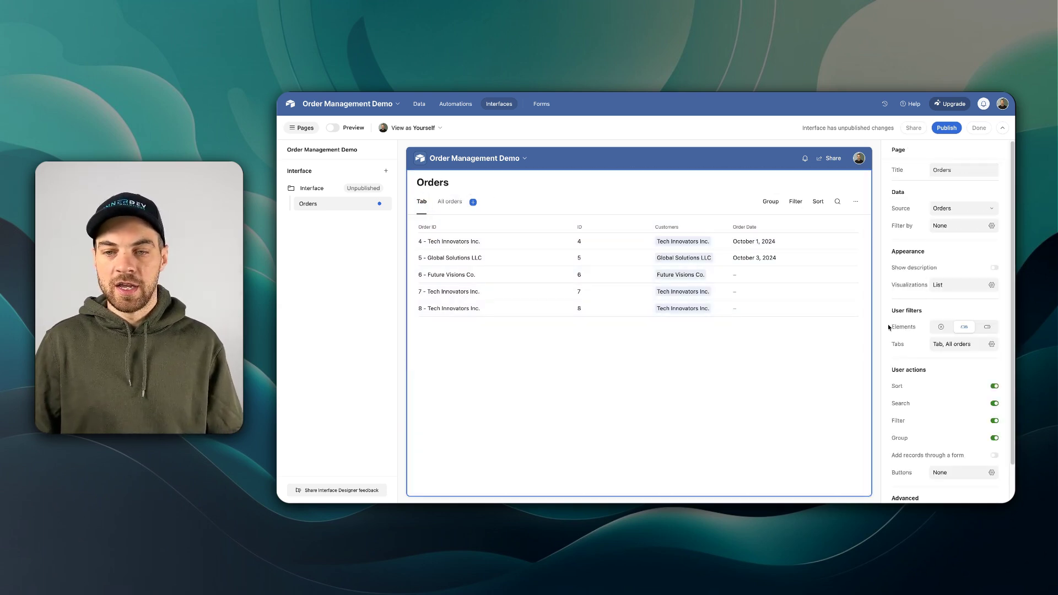
click(990, 331)
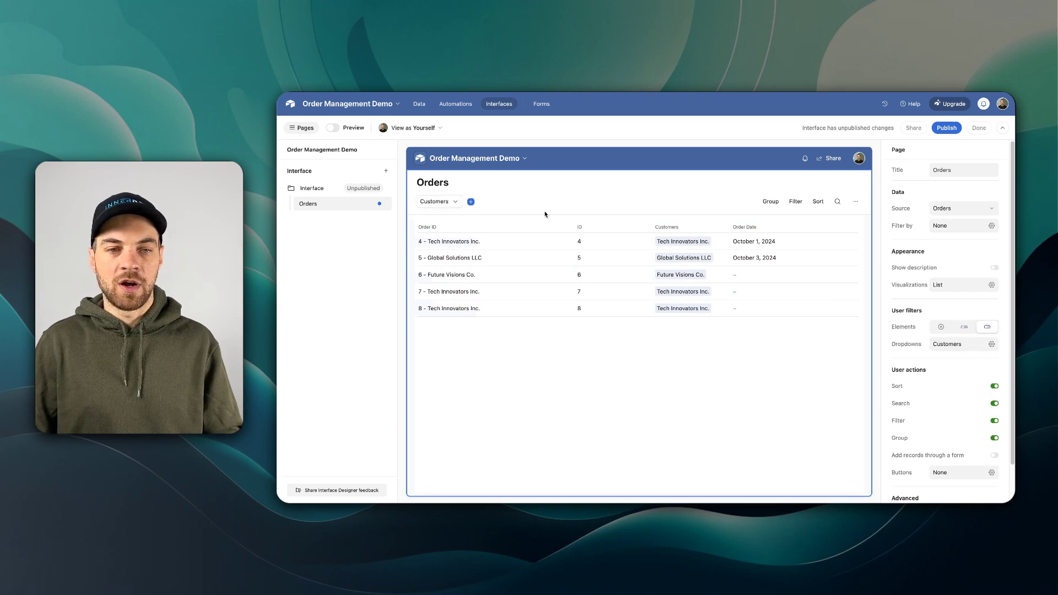
click(452, 205)
click(455, 204)
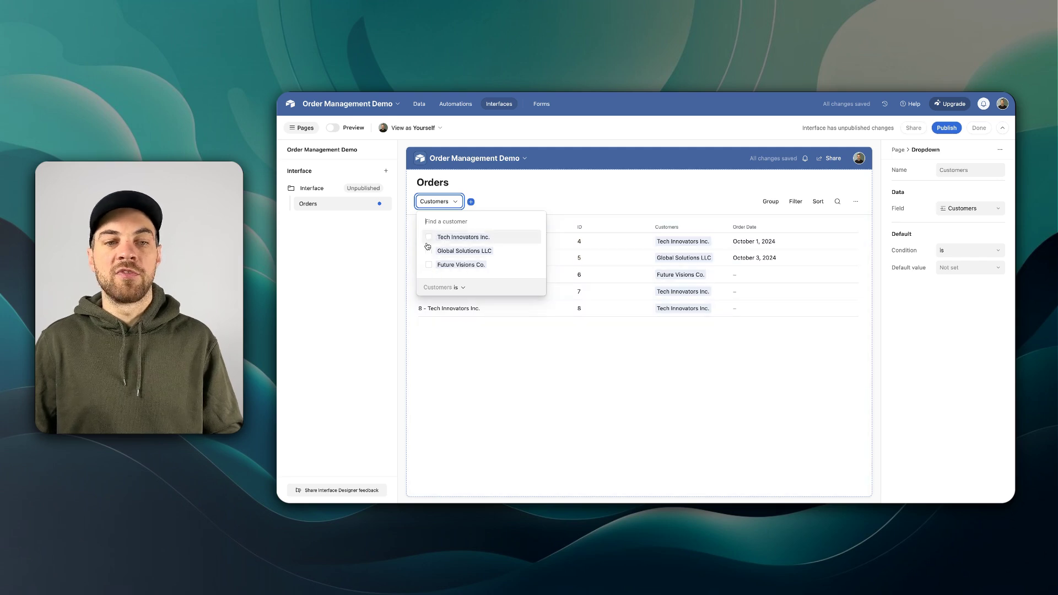
click(551, 187)
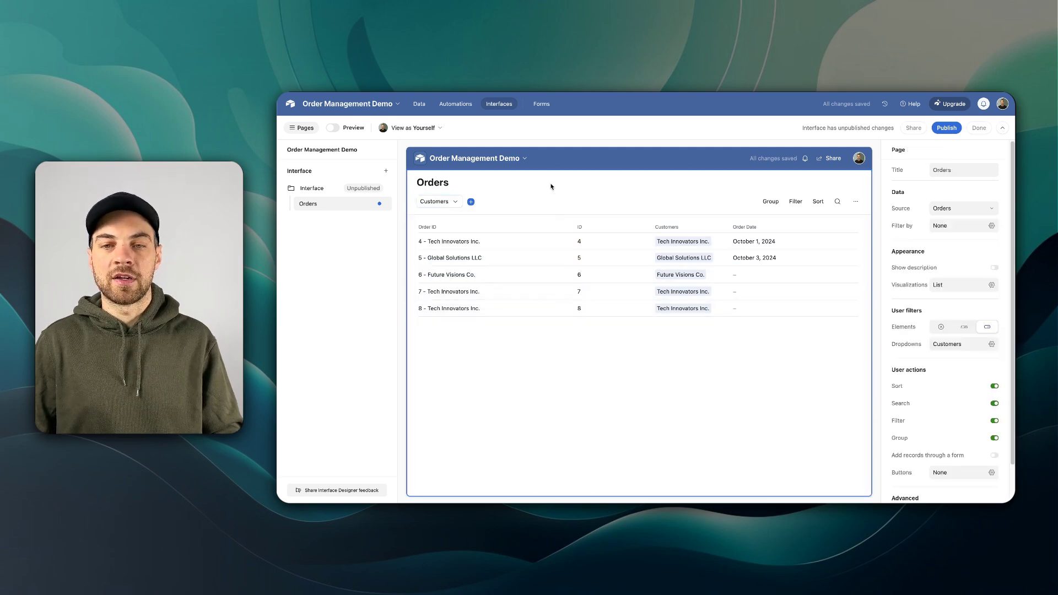
click(964, 327)
click(772, 337)
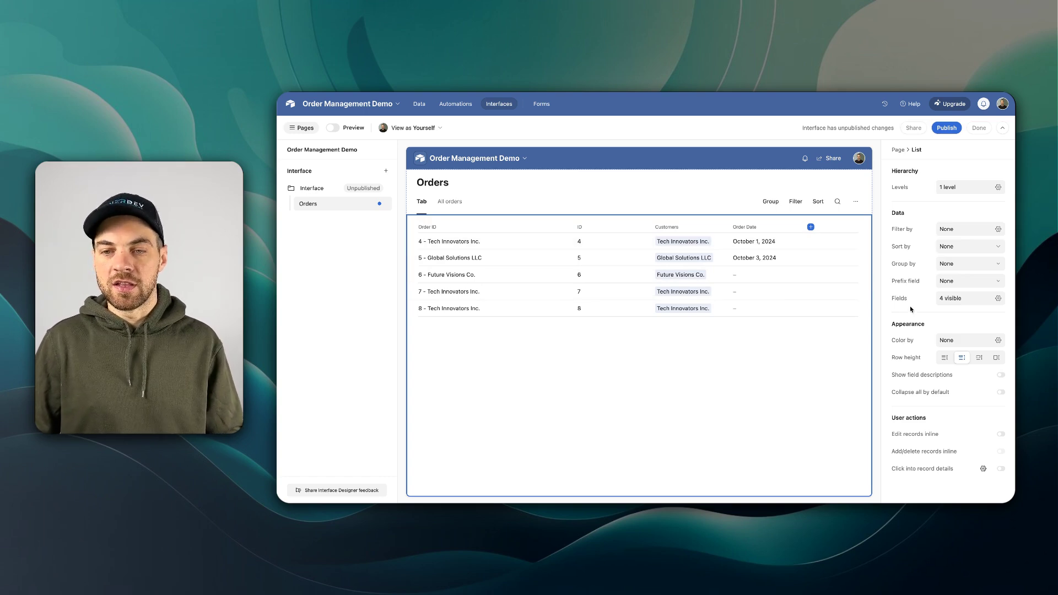
Hide the ID and Customers fields and show Status and Total in the list.
click(996, 299)
mouse_move(992, 379)
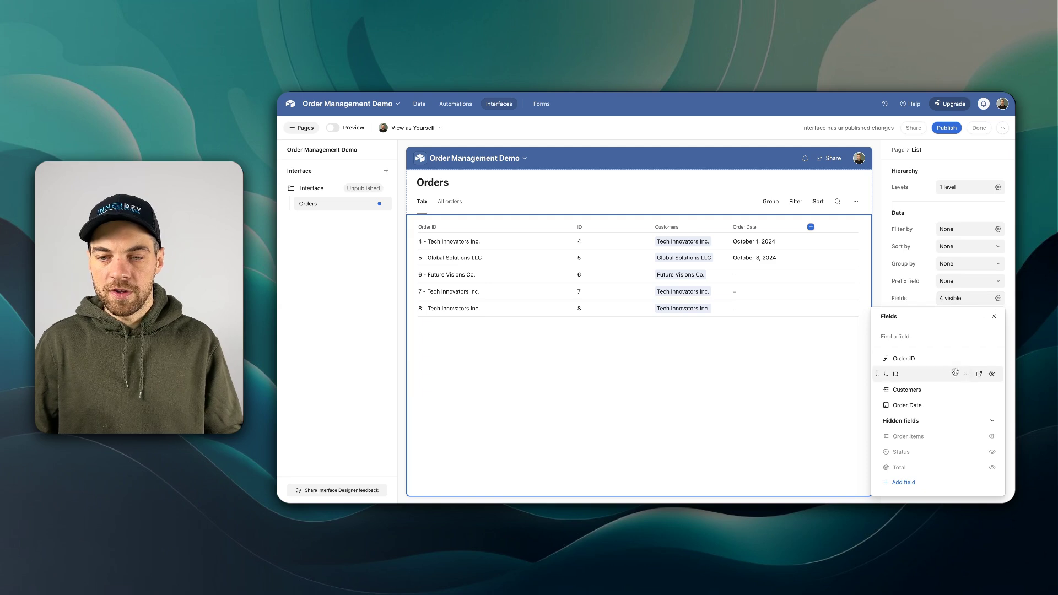
click(992, 375)
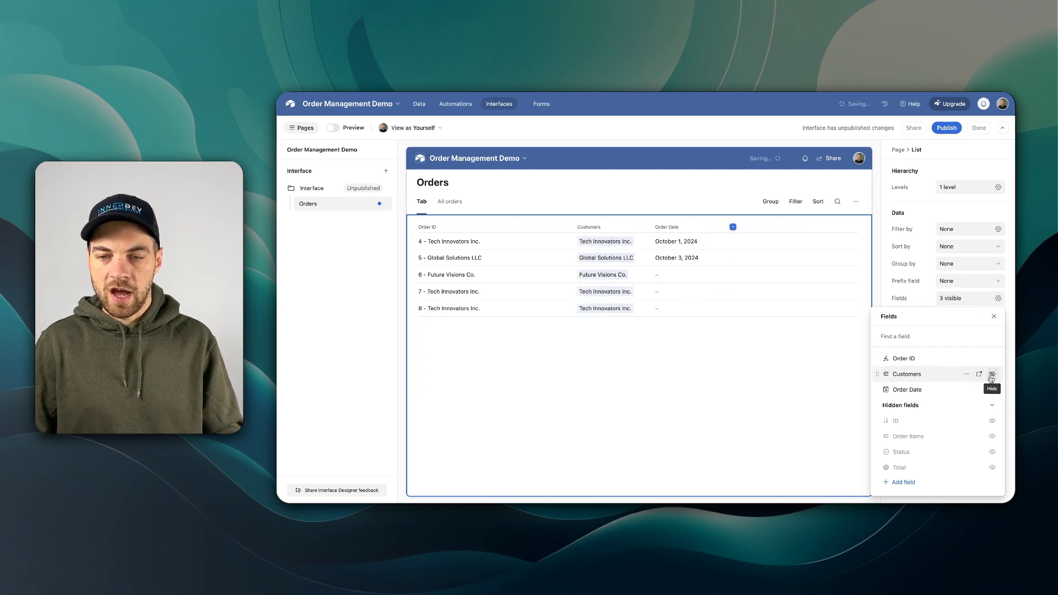
click(992, 375)
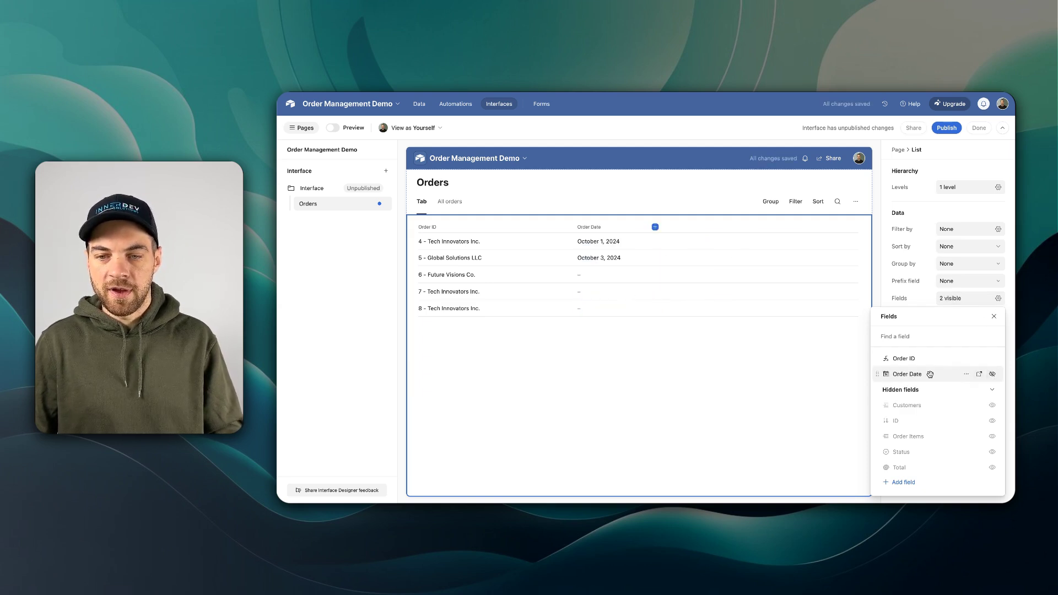
click(992, 452)
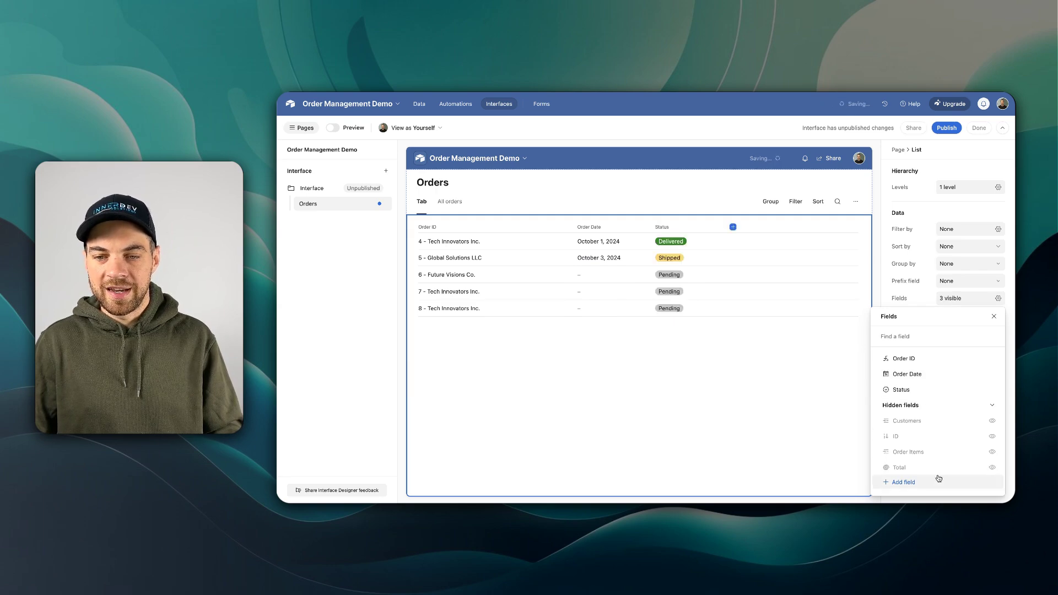
click(993, 468)
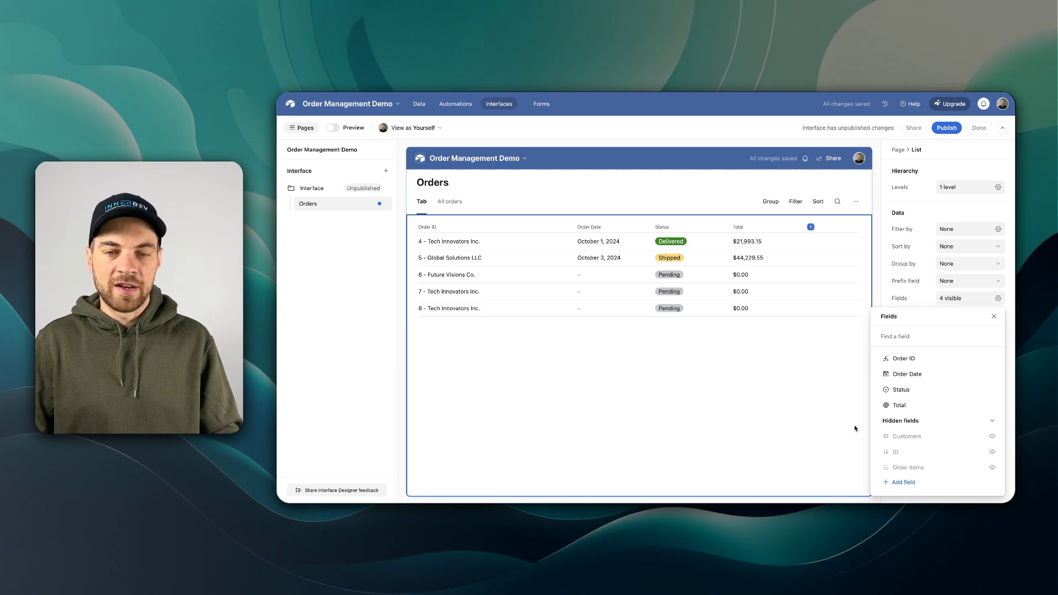
click(795, 403)
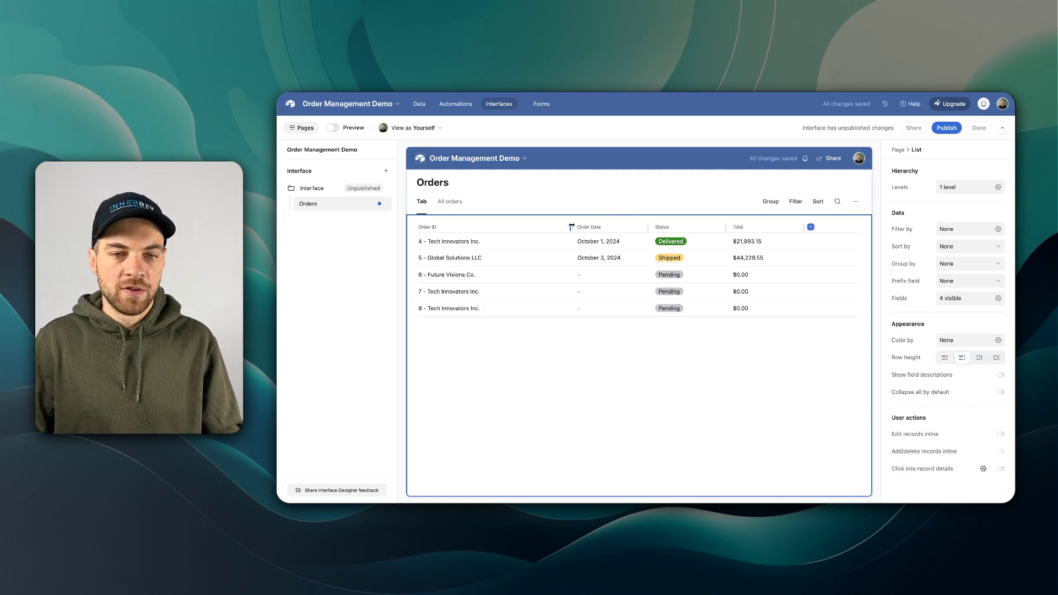
Narrow the Order ID, Order Date and Status columns.
drag(571, 226, 537, 227)
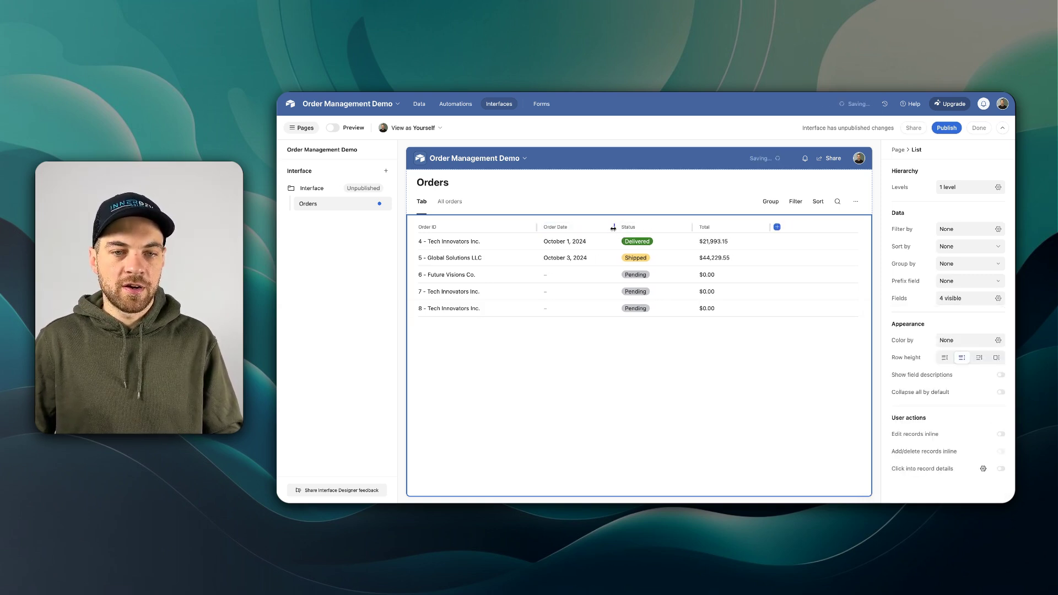
drag(613, 227, 611, 228)
drag(691, 226, 670, 227)
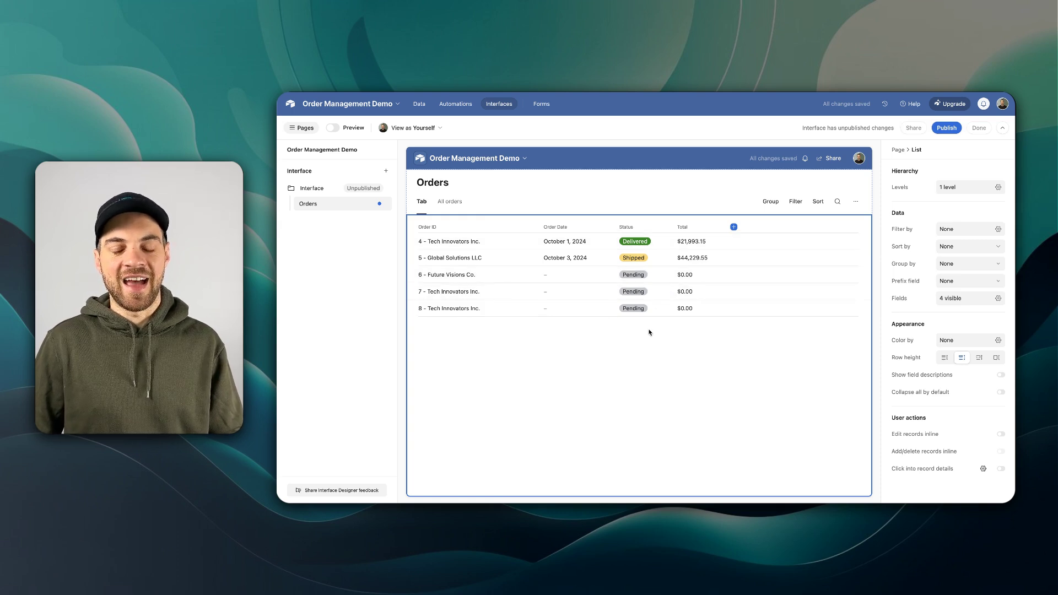
Rename the first tab from Tab to Pending.
click(449, 201)
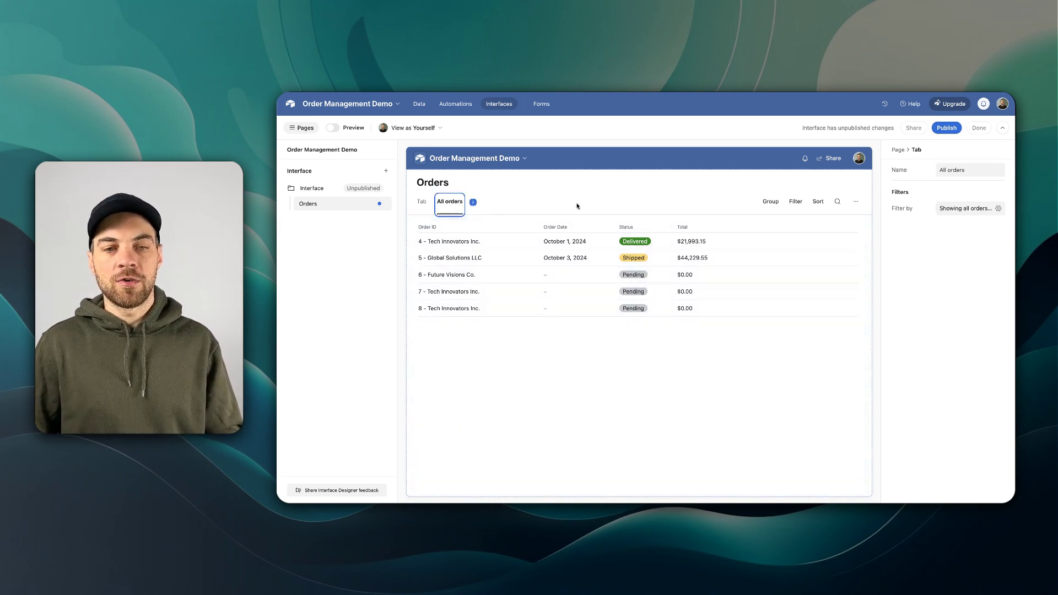
click(422, 206)
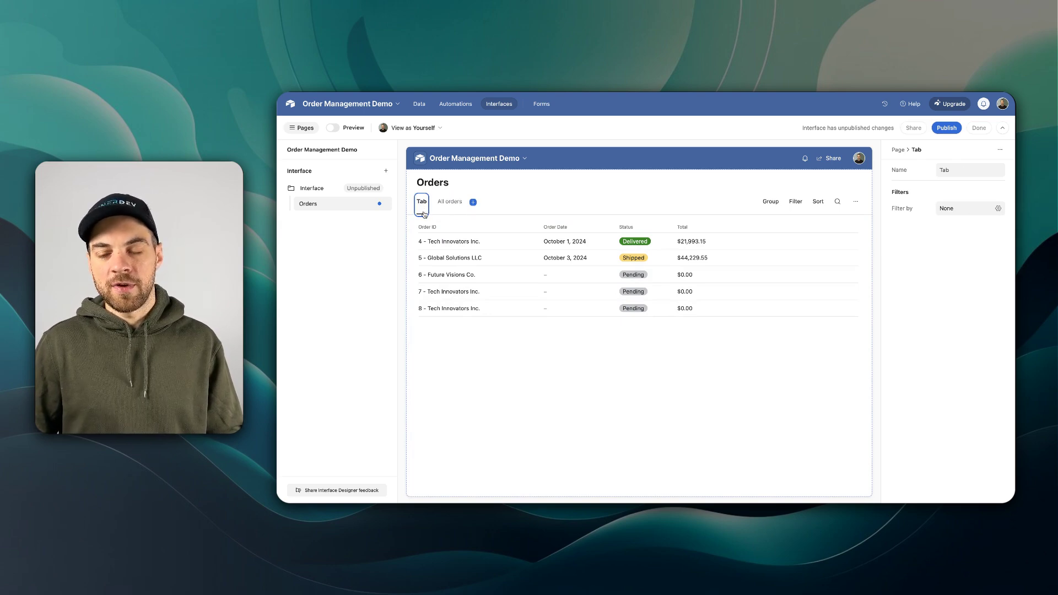
click(956, 172)
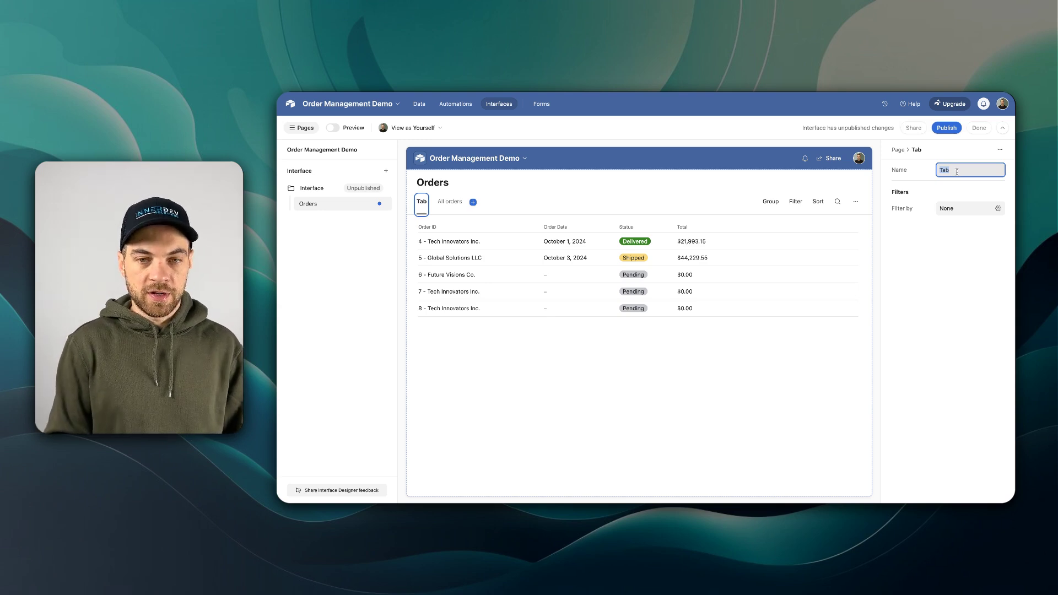
text(Pending)
key(Return)
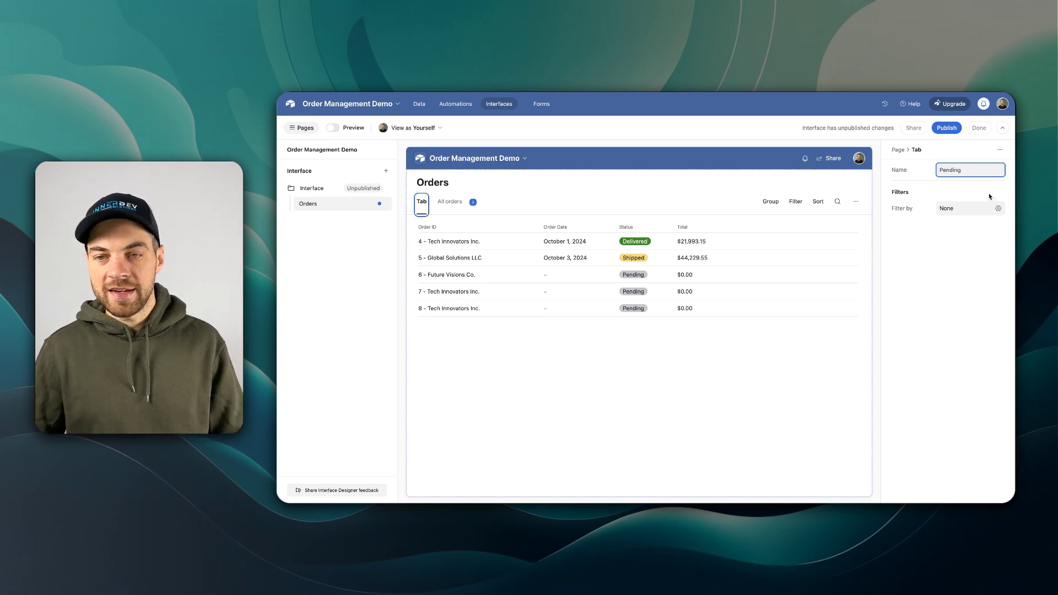
Filter the Pending tab to orders where Status is Pending.
click(998, 208)
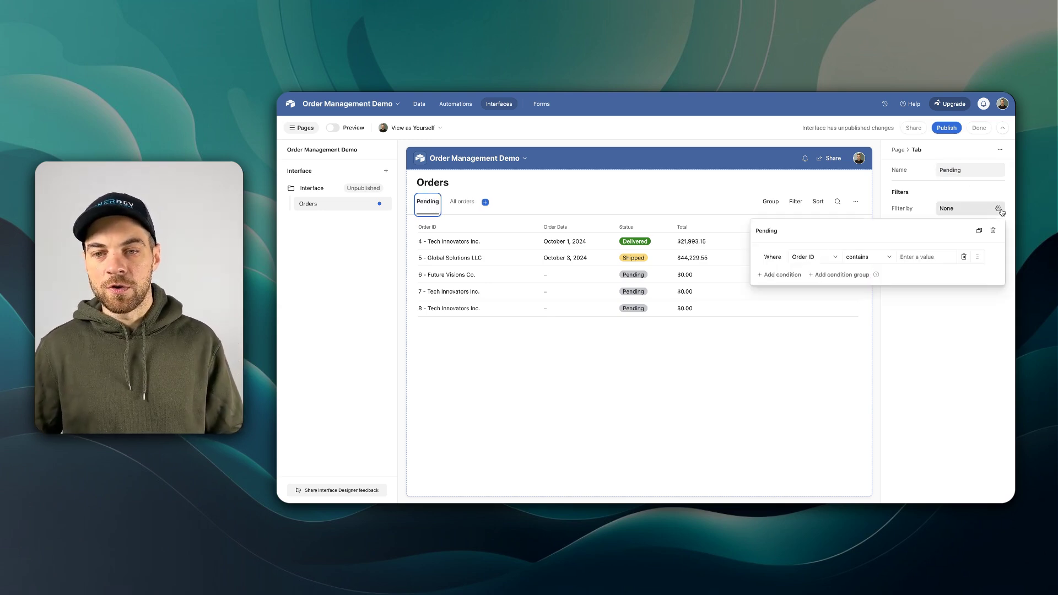
click(810, 256)
text(stat)
click(814, 291)
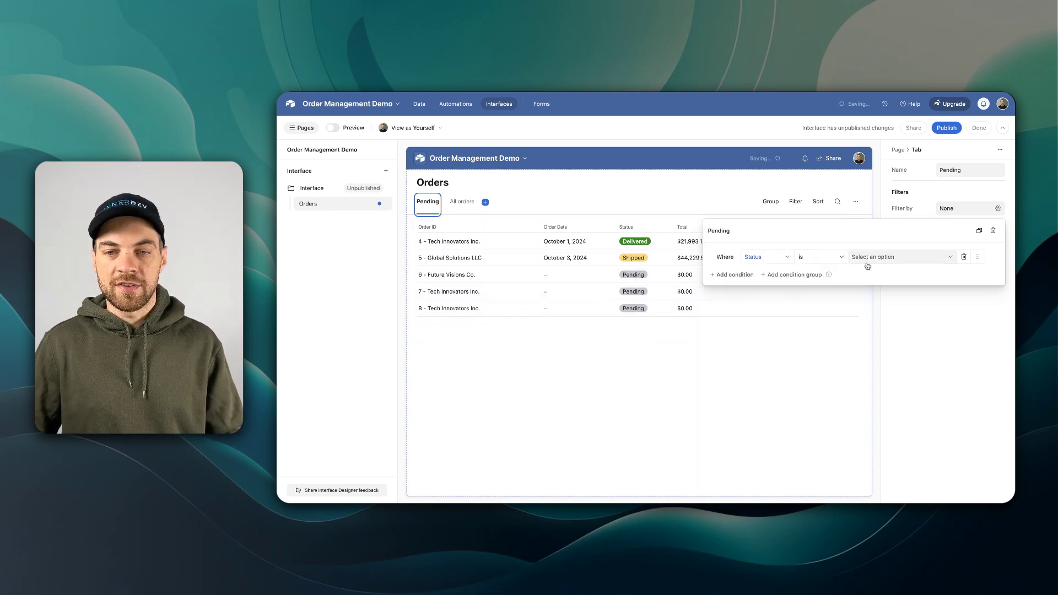
click(876, 260)
click(876, 293)
click(969, 315)
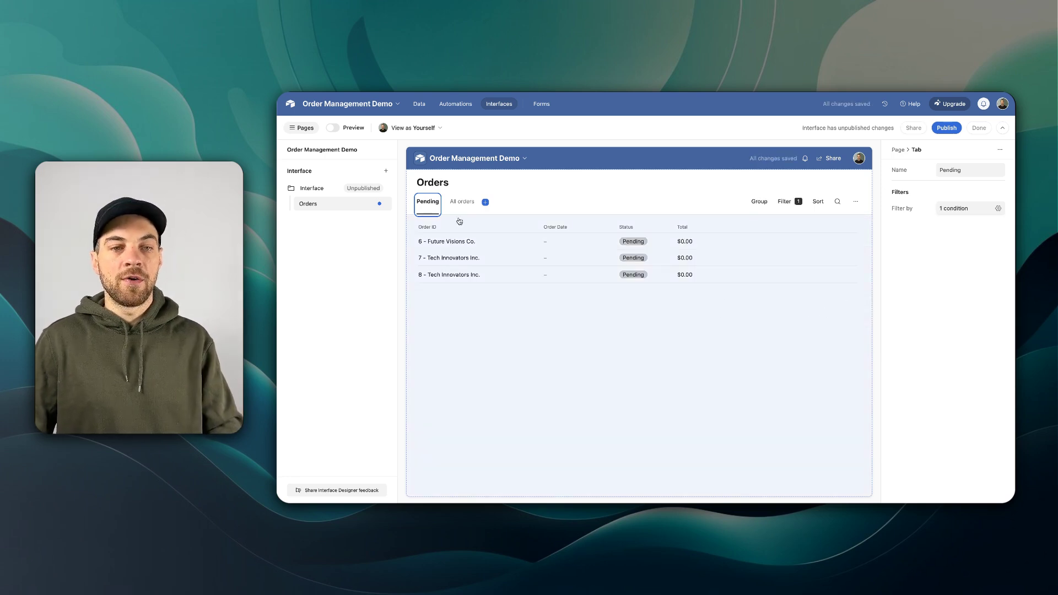
click(333, 129)
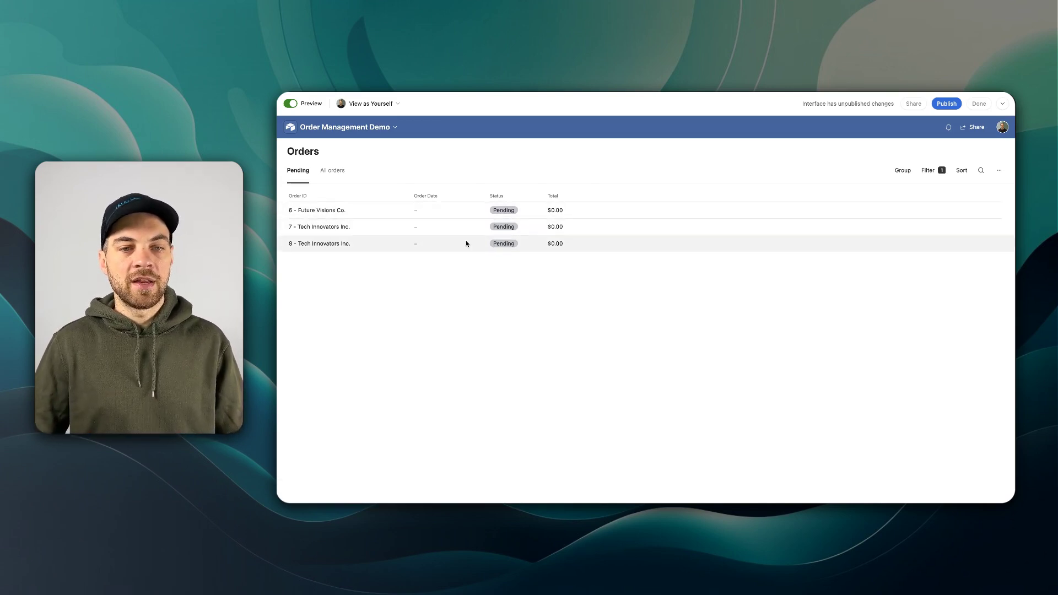
click(330, 175)
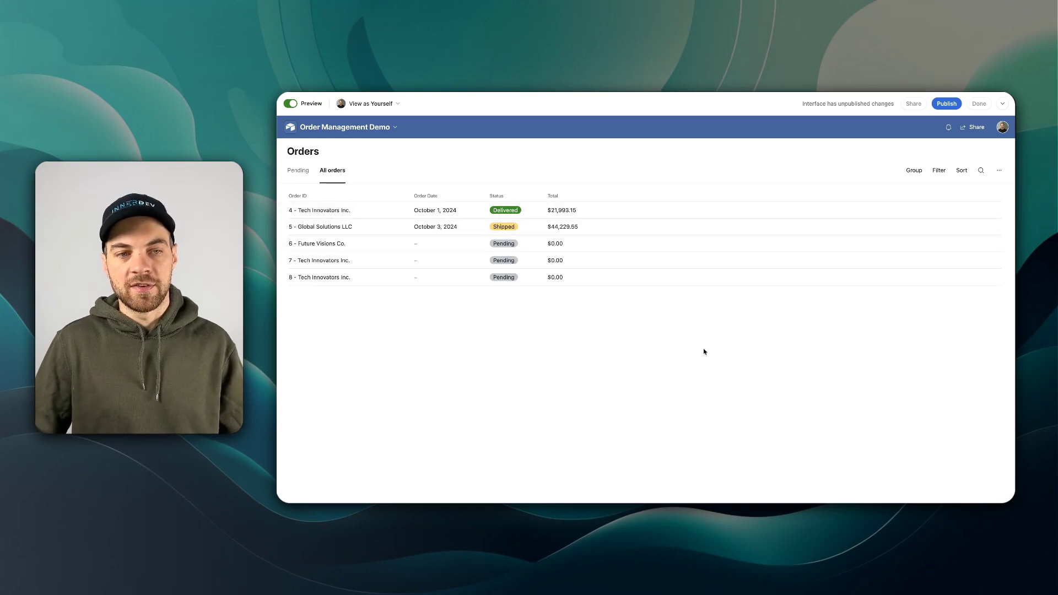
click(298, 171)
click(291, 103)
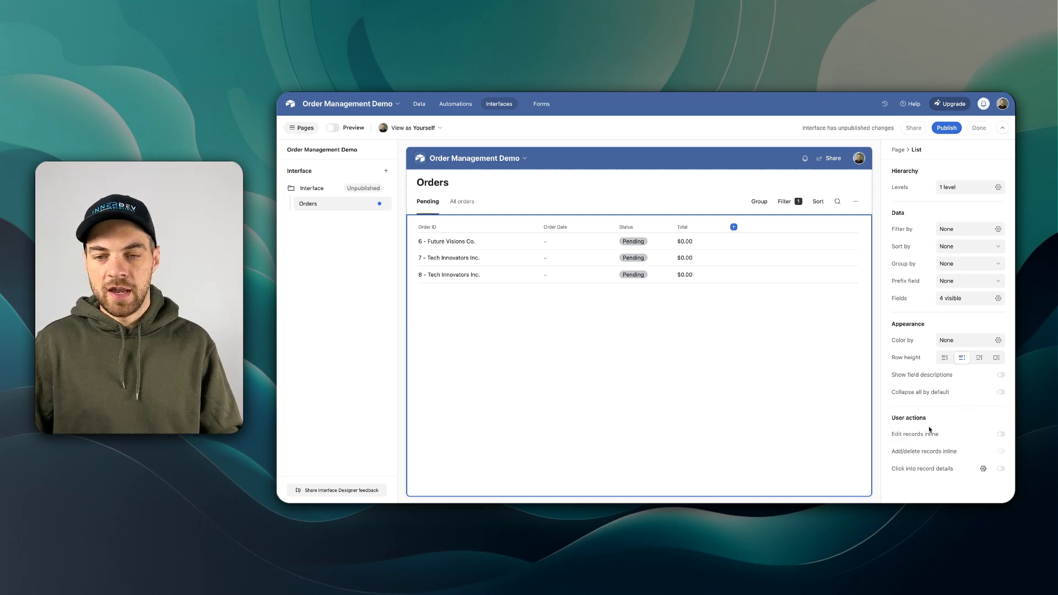
click(1001, 435)
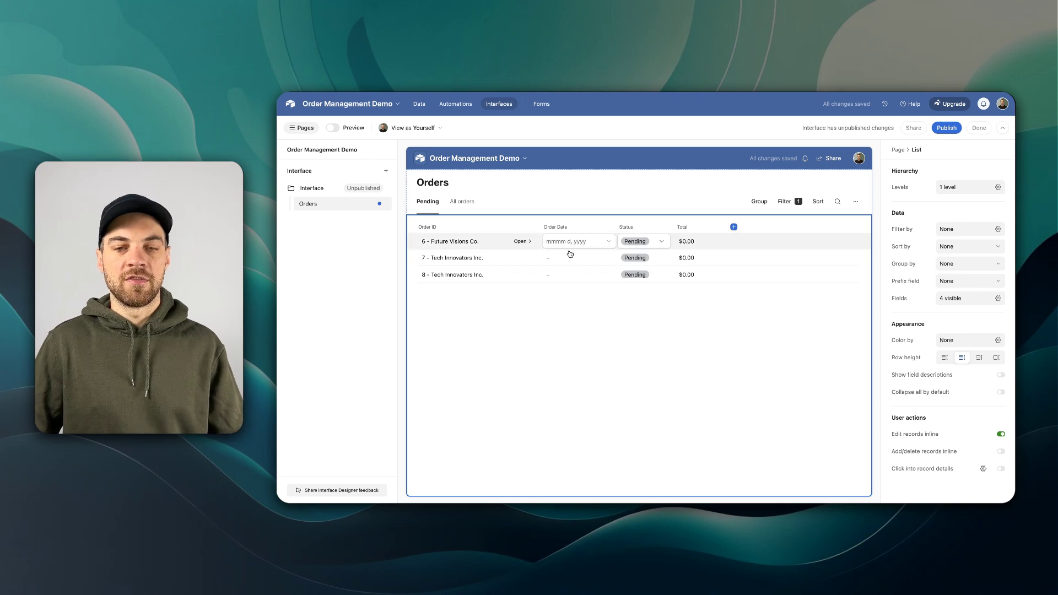
click(1001, 435)
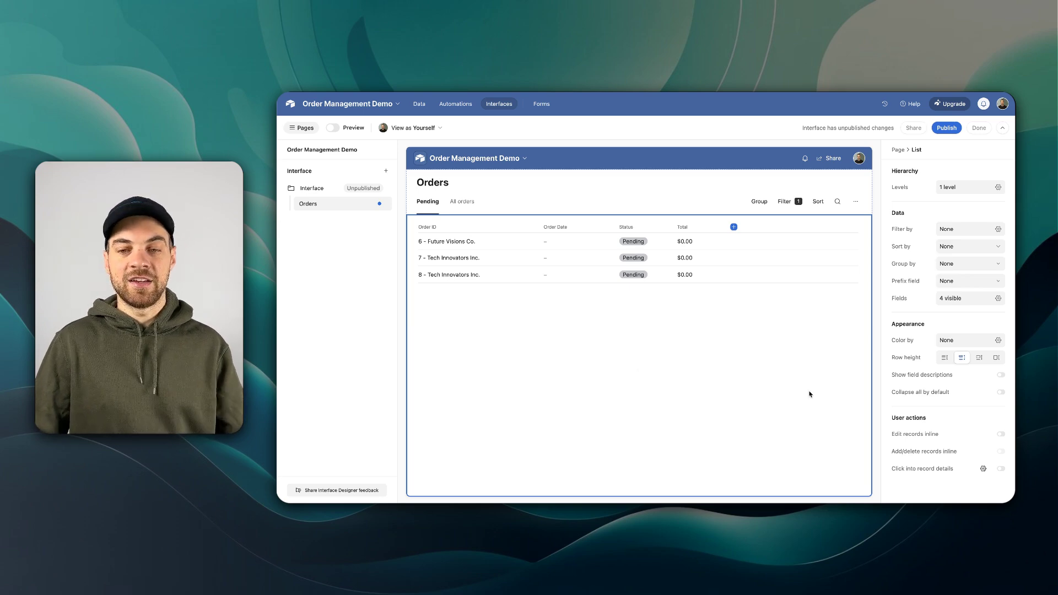
Enable Click into record details as a side panel and turn off Comments on it.
click(999, 469)
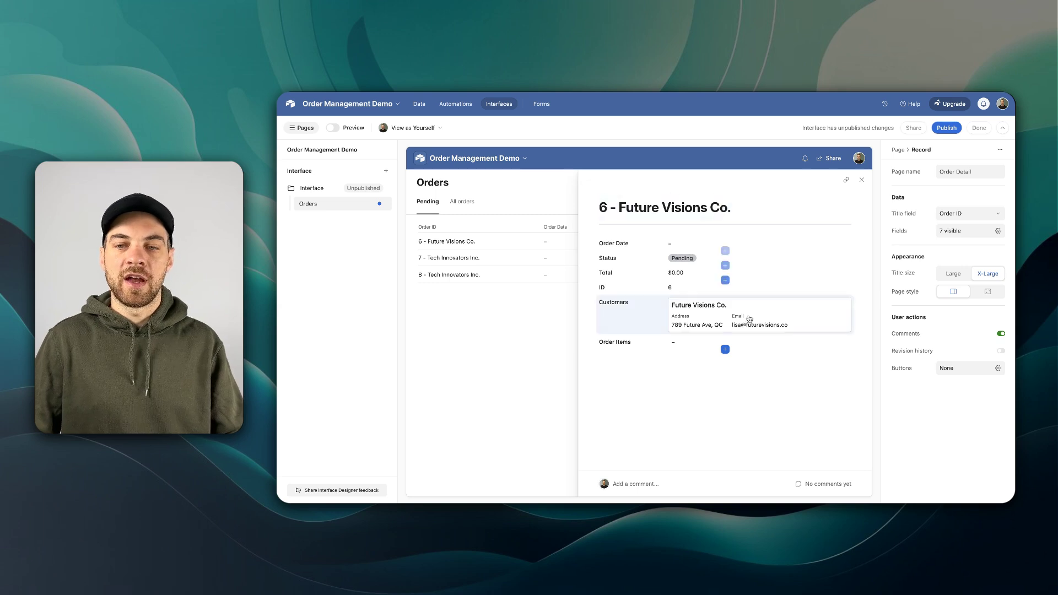
click(987, 291)
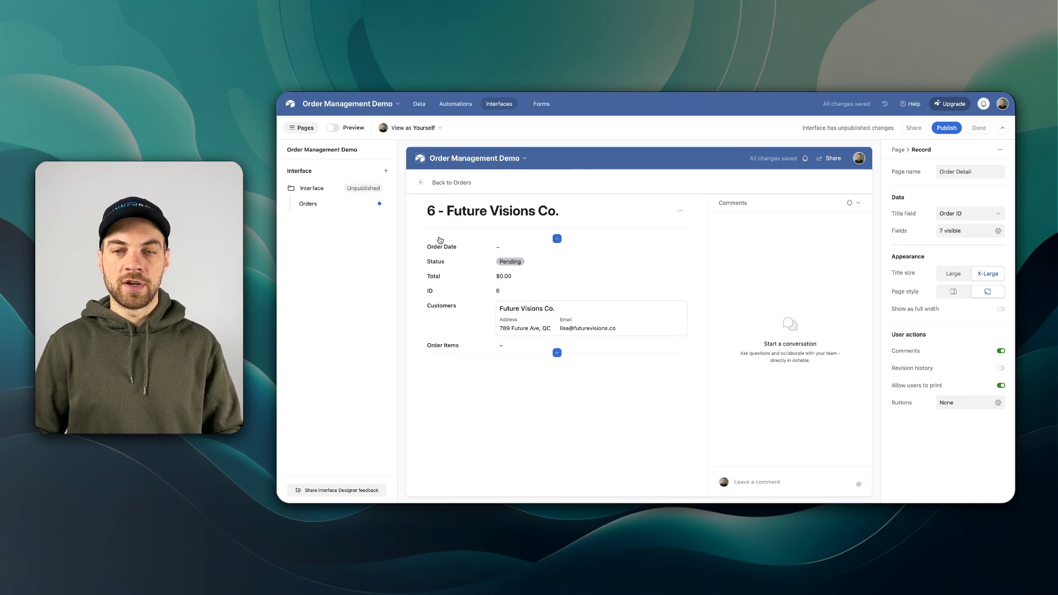
key(ctrl+z)
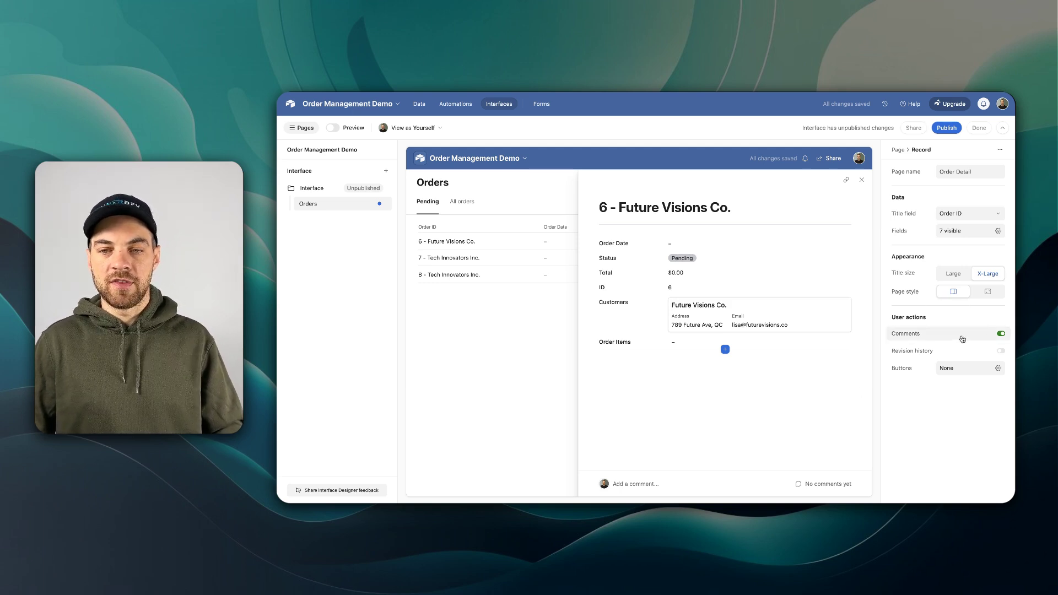
click(1000, 333)
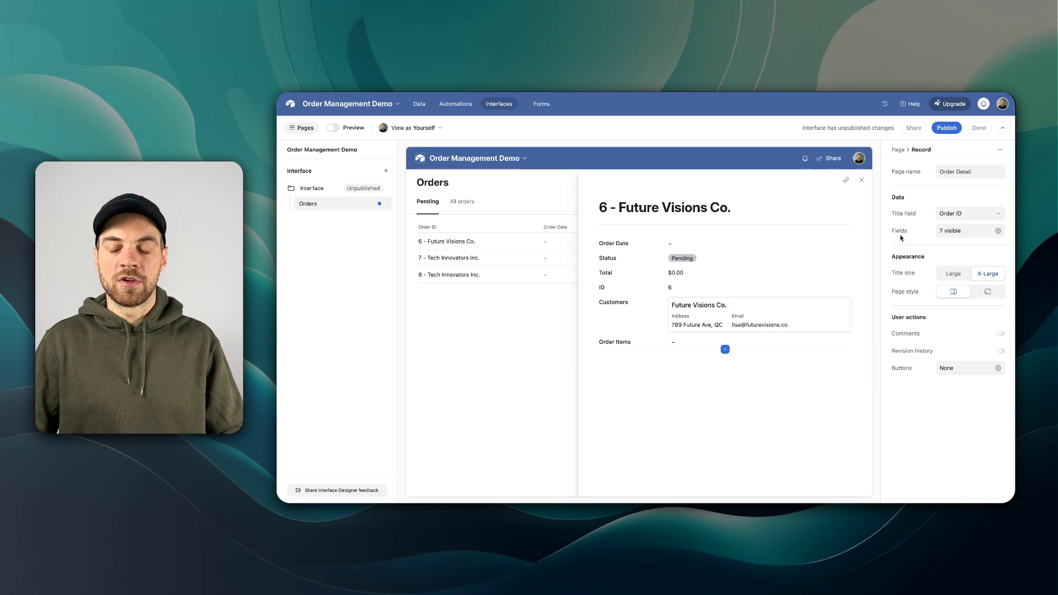
click(628, 344)
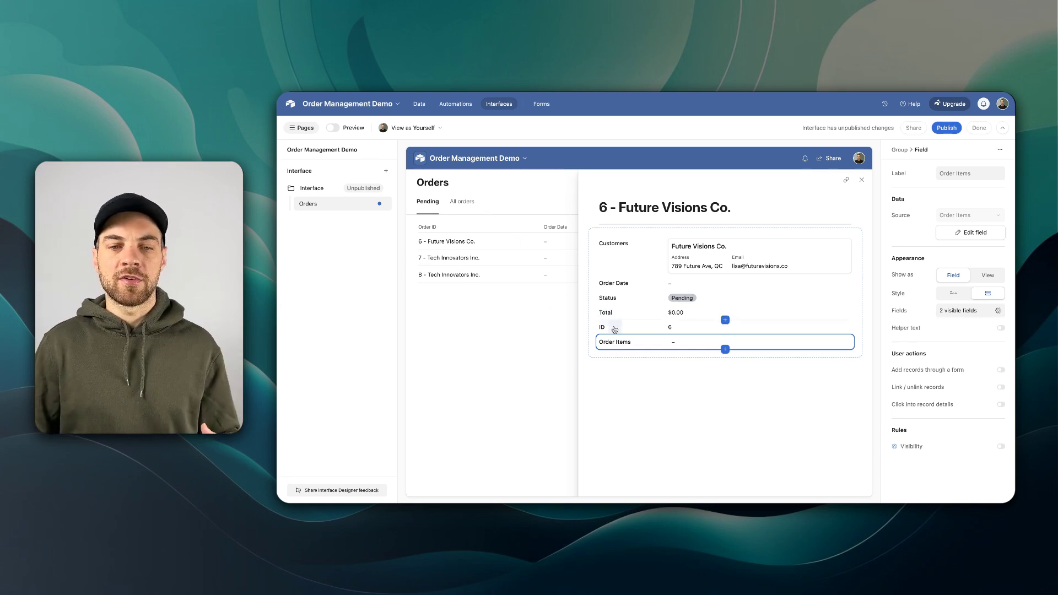
Set Order Date's permission to Editable on the order detail page.
click(992, 315)
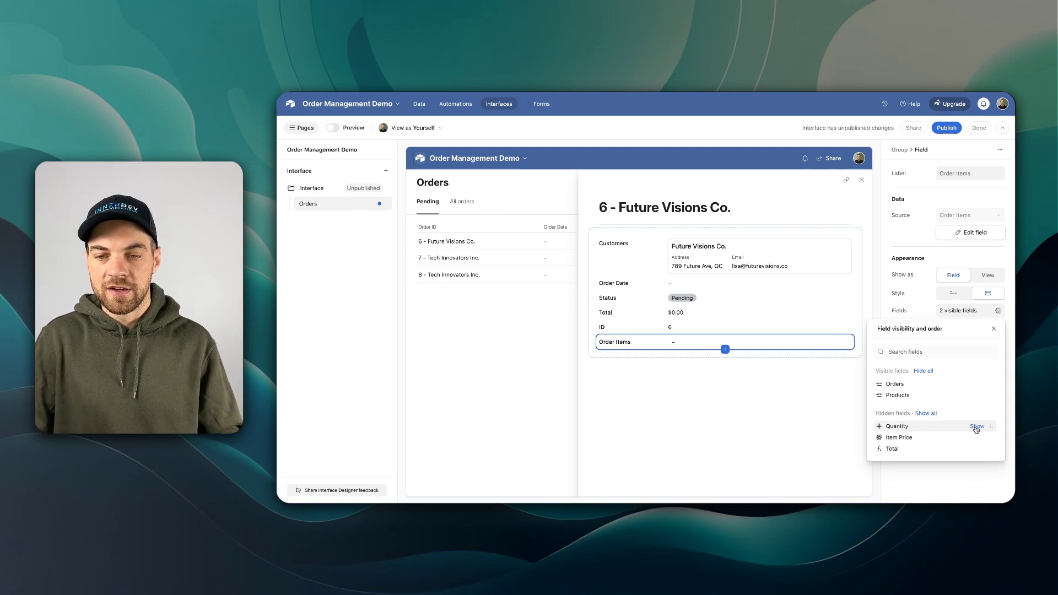
key(Escape)
key(Escape)
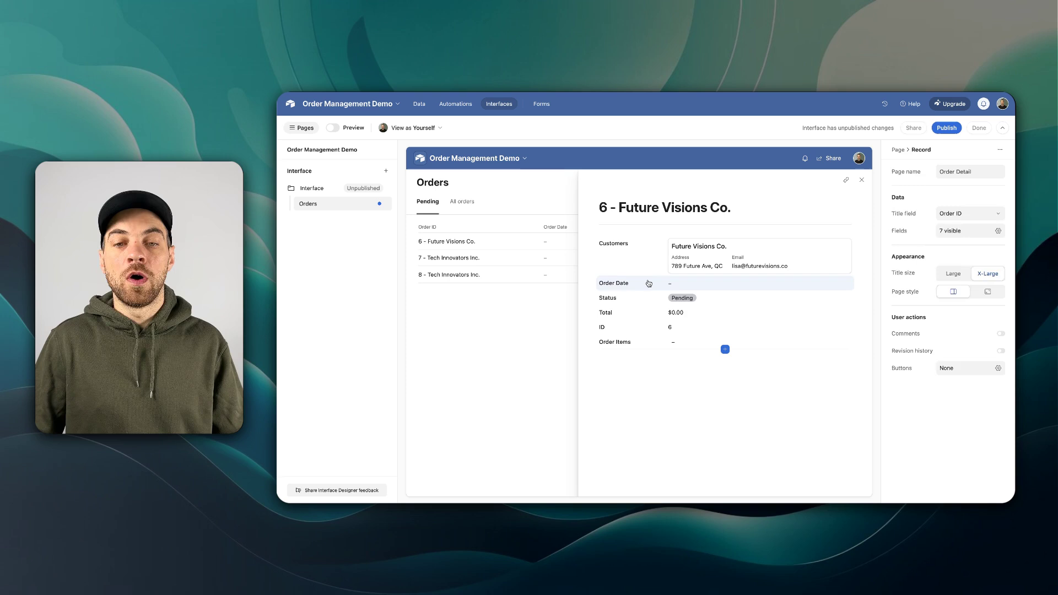
click(724, 289)
click(986, 256)
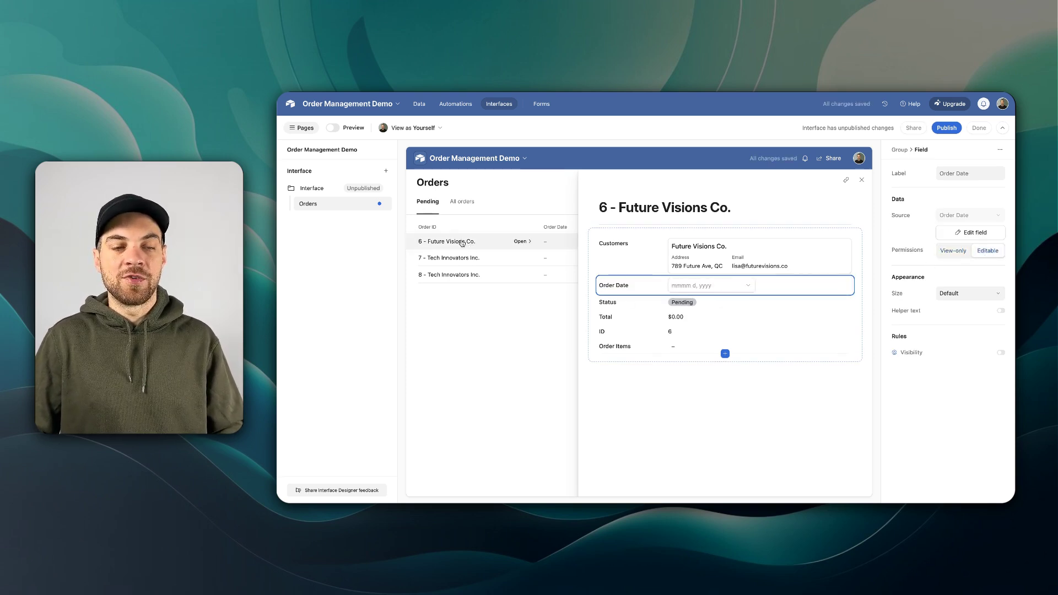
click(861, 180)
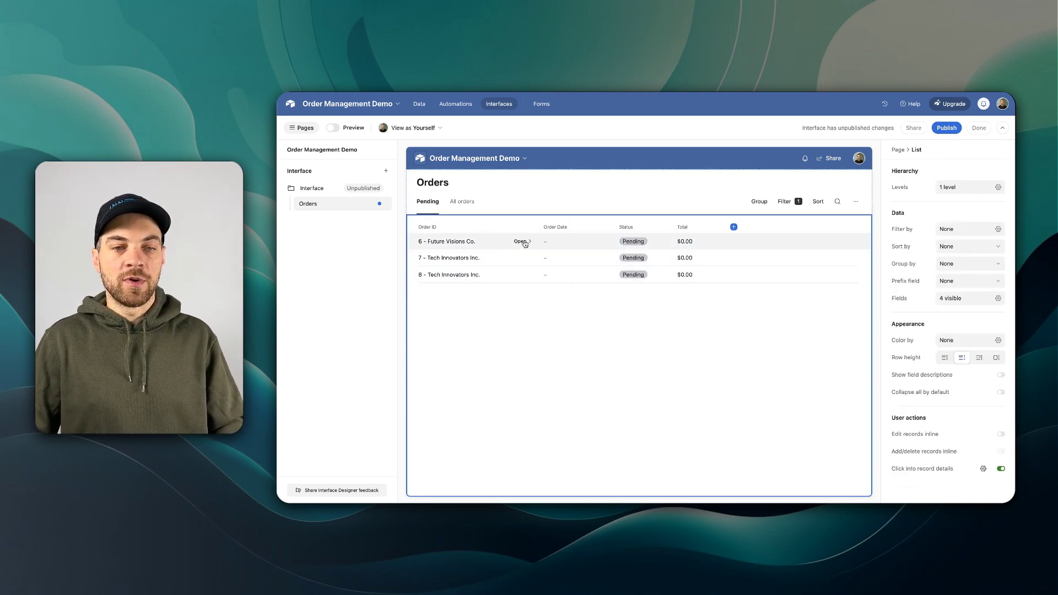
Reopen order 6 and remove the ID field from its detail page.
click(520, 242)
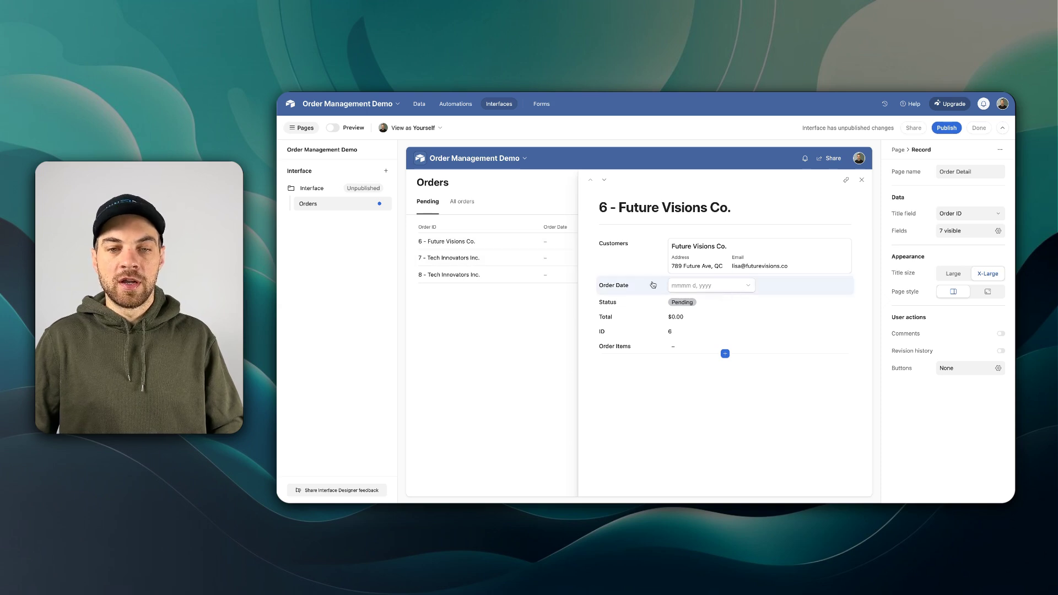
click(703, 307)
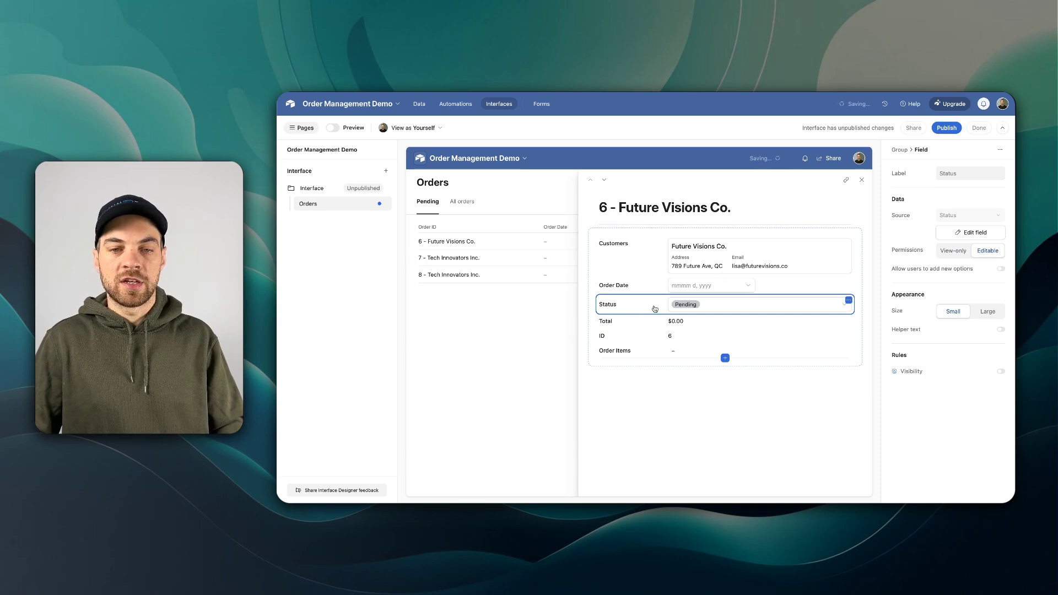
click(639, 325)
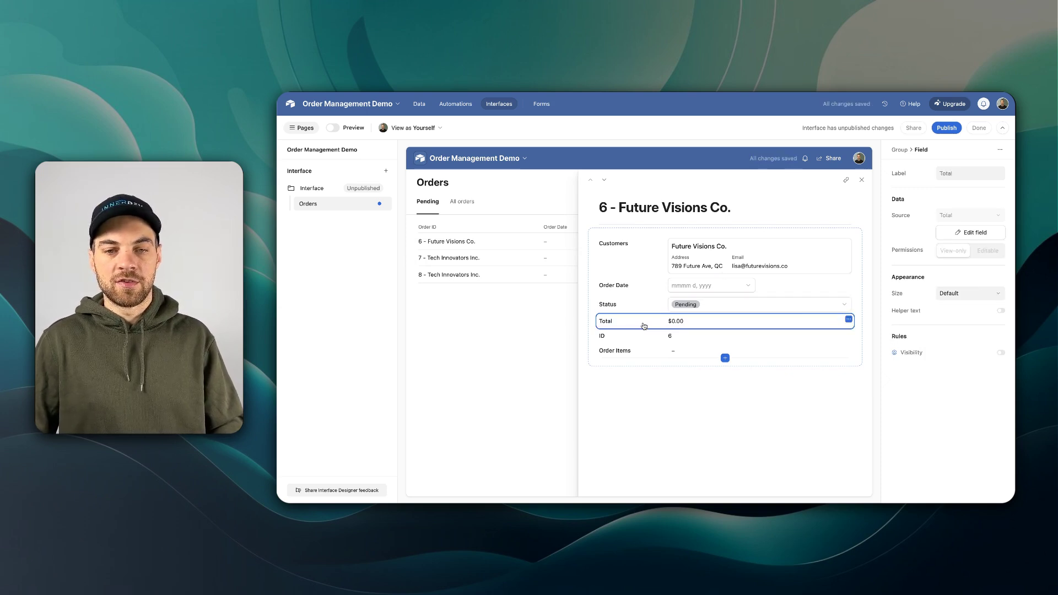
click(625, 337)
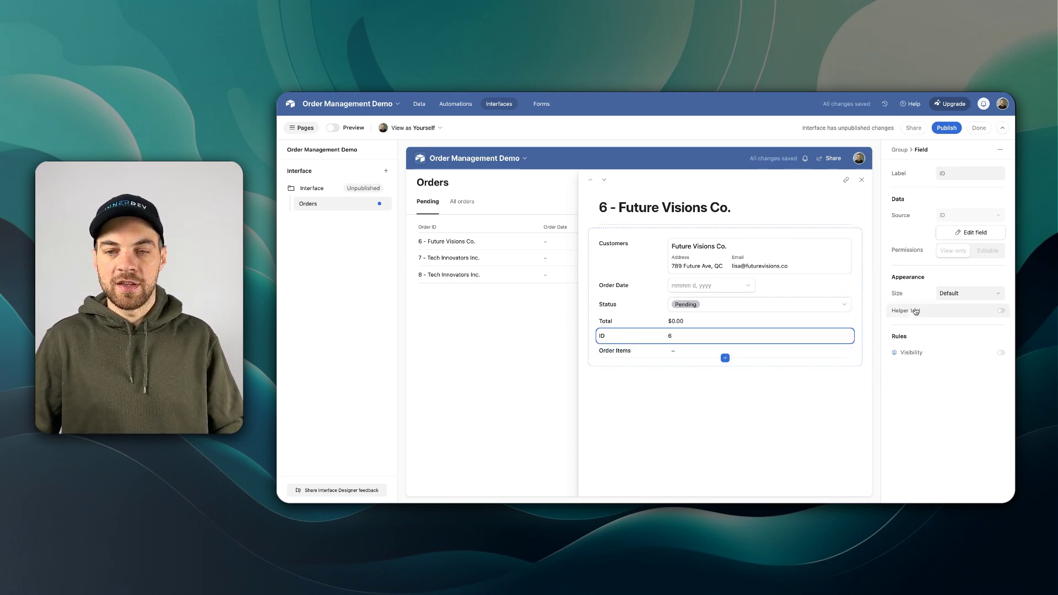
click(849, 335)
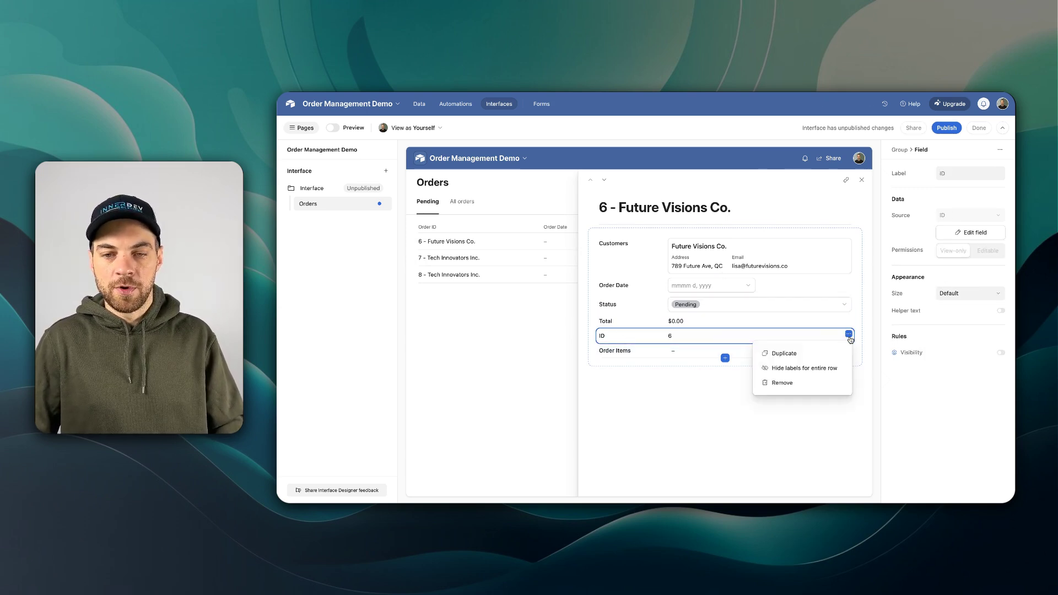
click(782, 382)
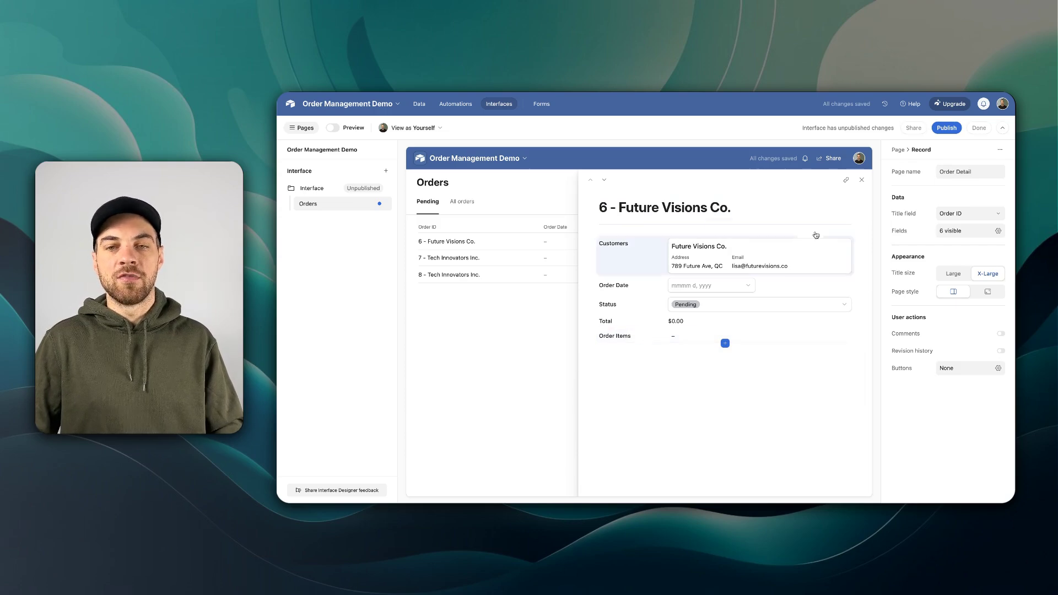
Open order 4 from the All orders tab, then widen the Orders table's Order Items column.
click(861, 180)
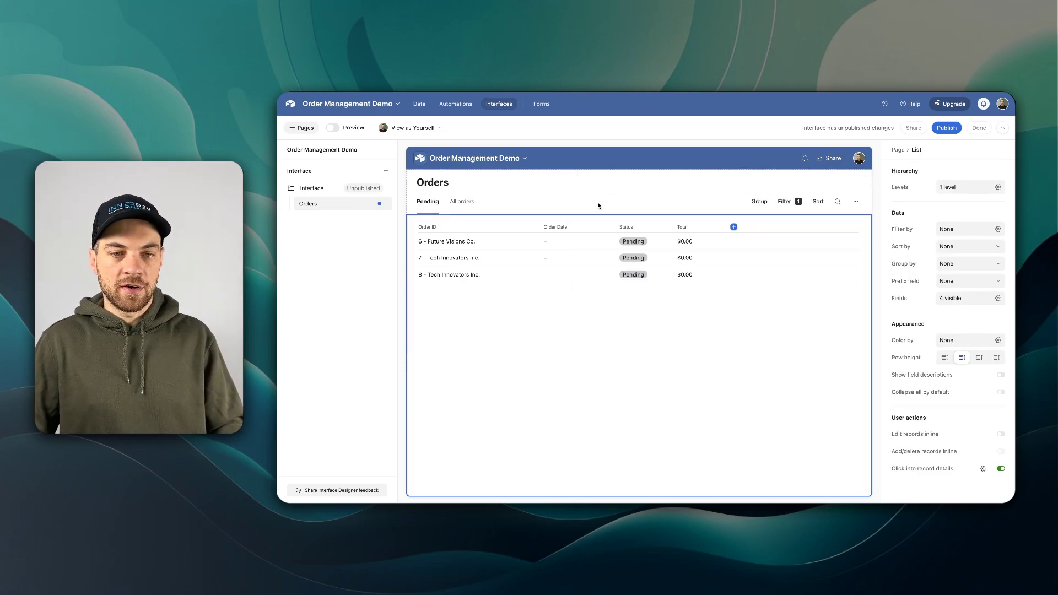
click(462, 202)
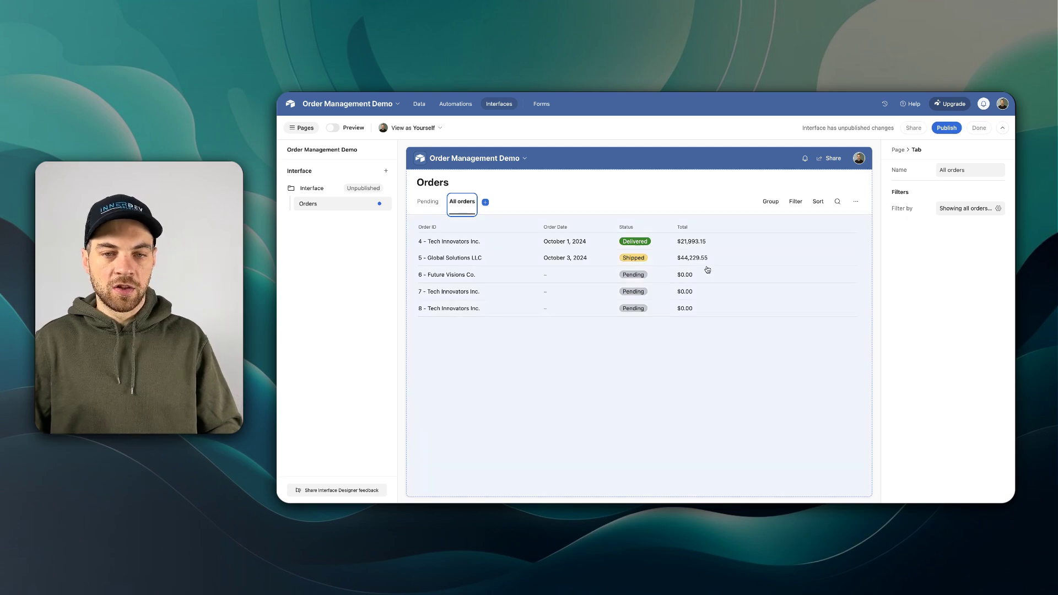
click(489, 244)
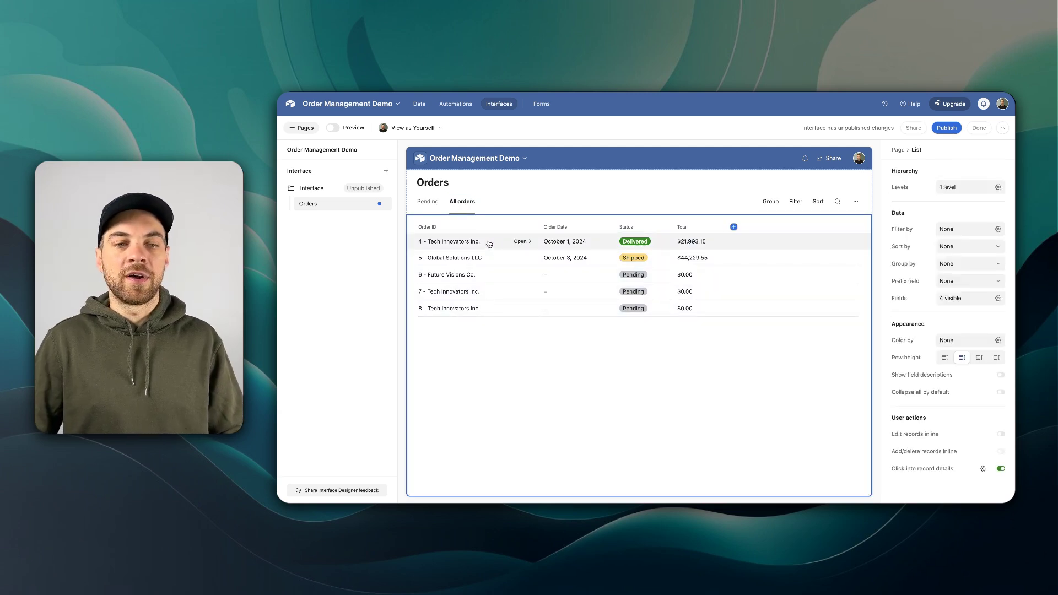
click(520, 242)
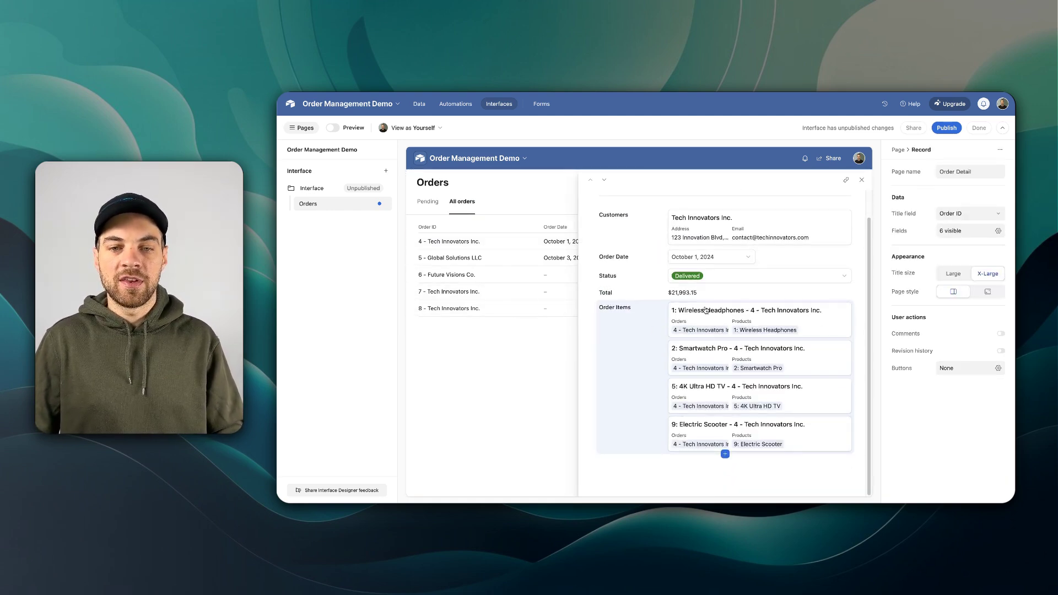
click(695, 397)
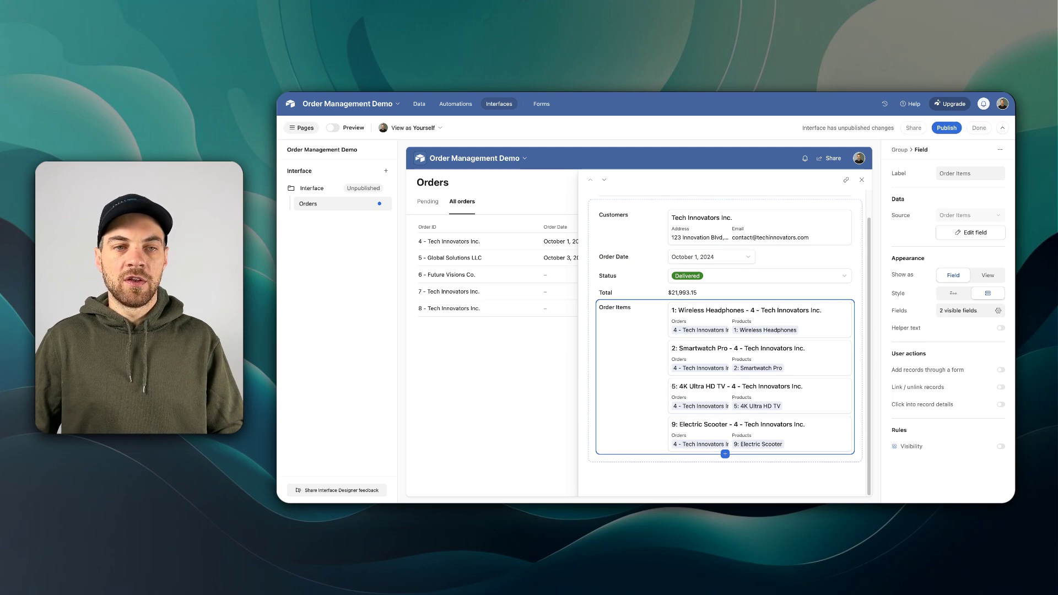
click(419, 104)
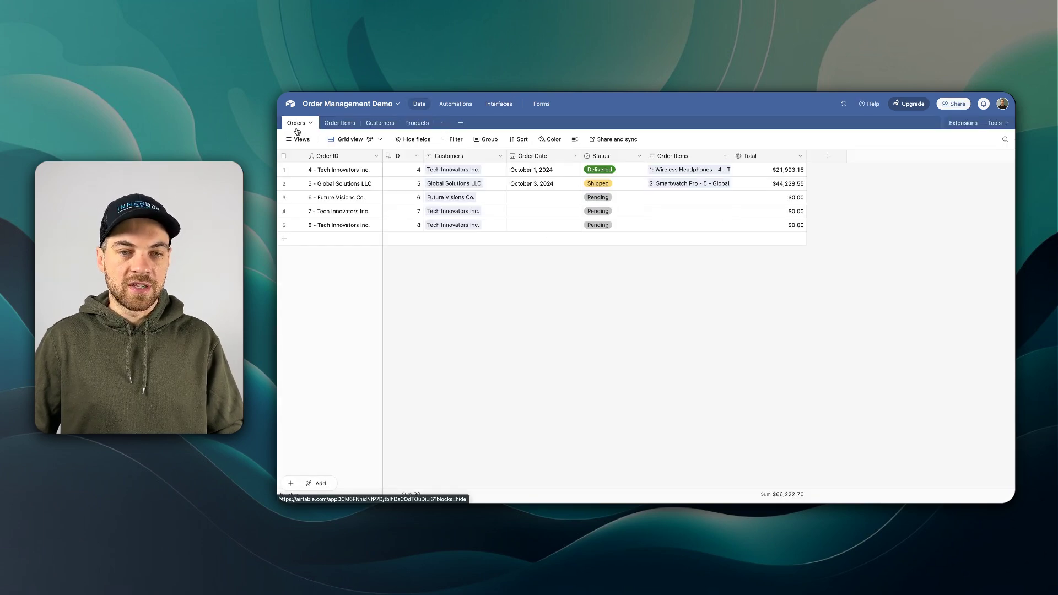
drag(731, 156, 830, 157)
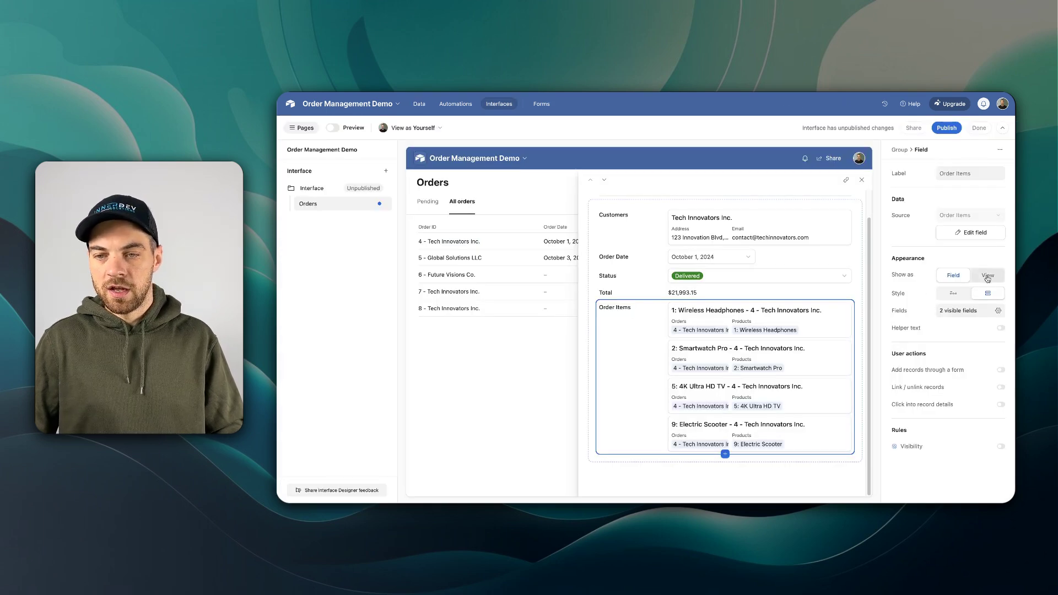
Show Order Items as an embedded list with Quantity, Item Price and Total, hiding Order Item ID.
click(987, 276)
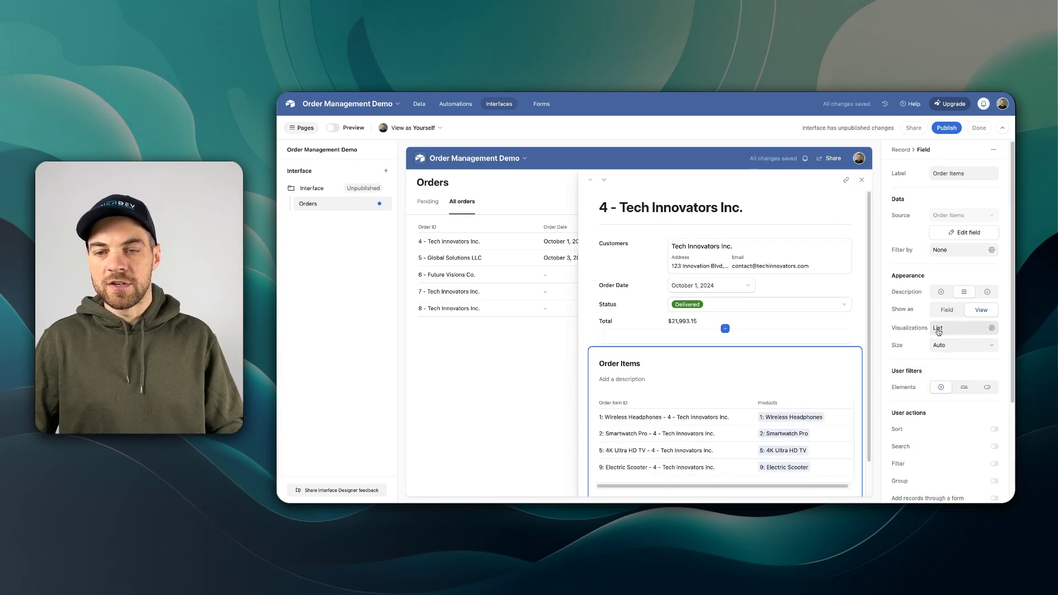
scroll(976, 333, down, 1)
scroll(774, 383, down, 1)
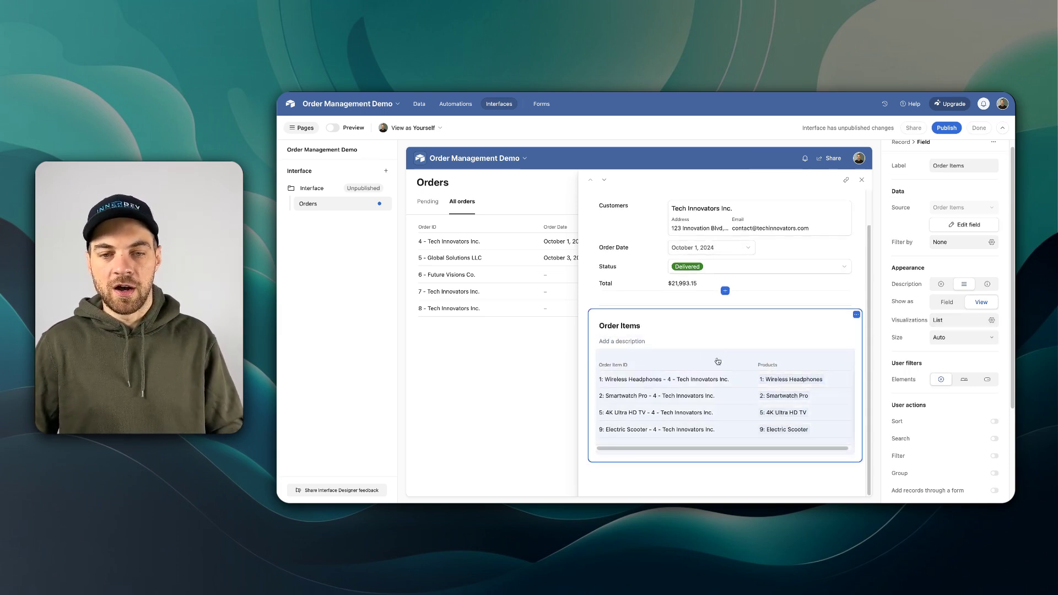
scroll(940, 388, down, 2)
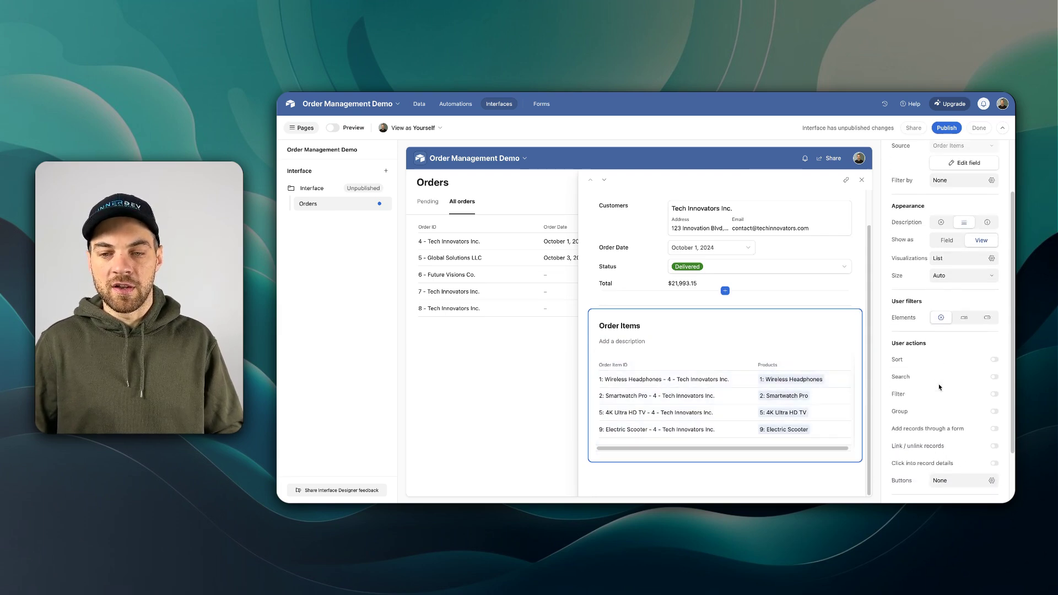
click(785, 357)
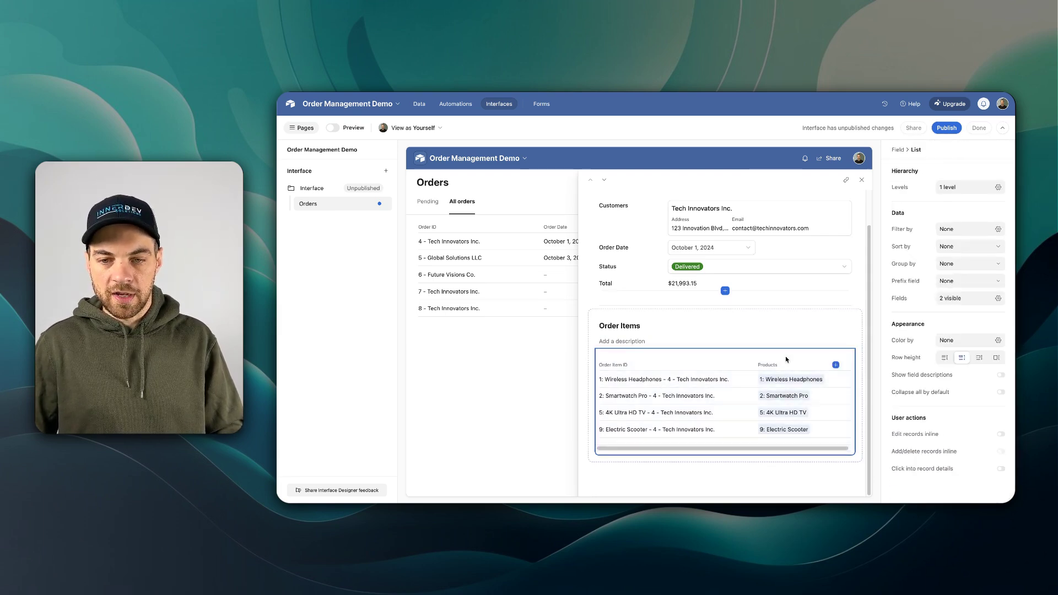
click(998, 299)
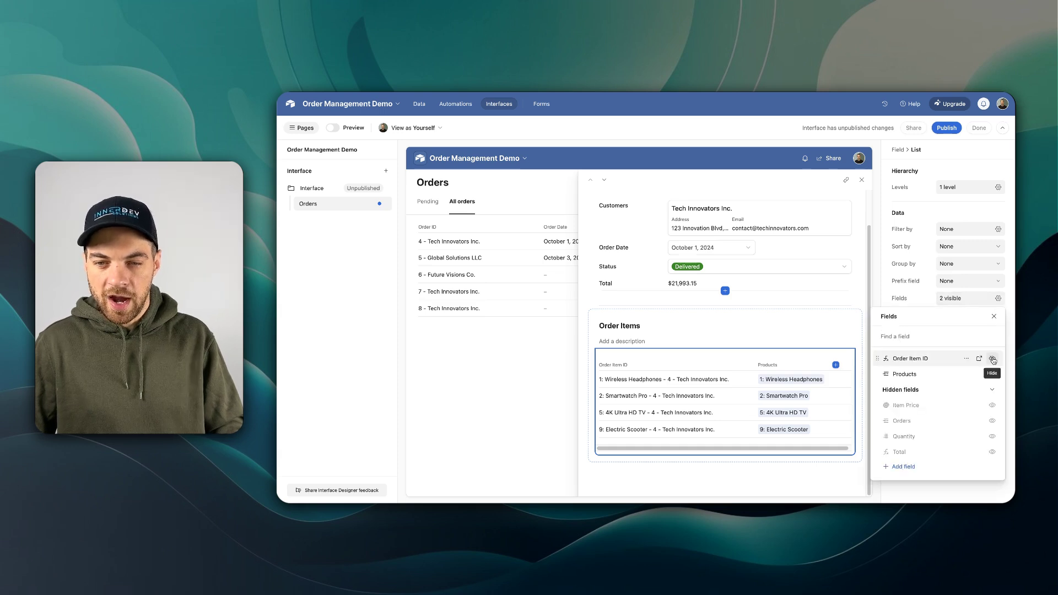
click(992, 359)
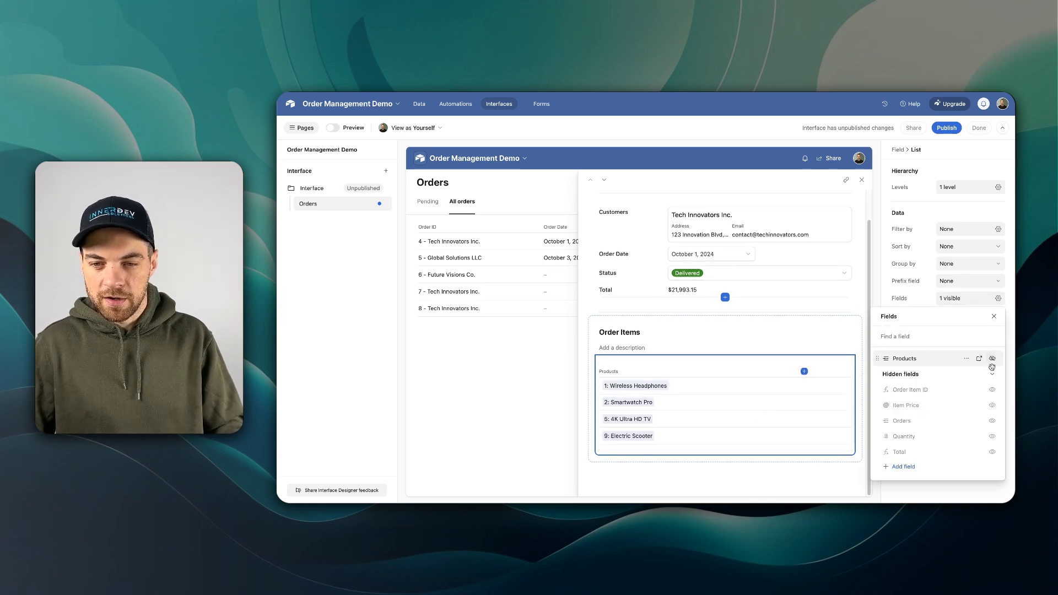
click(993, 437)
click(993, 437)
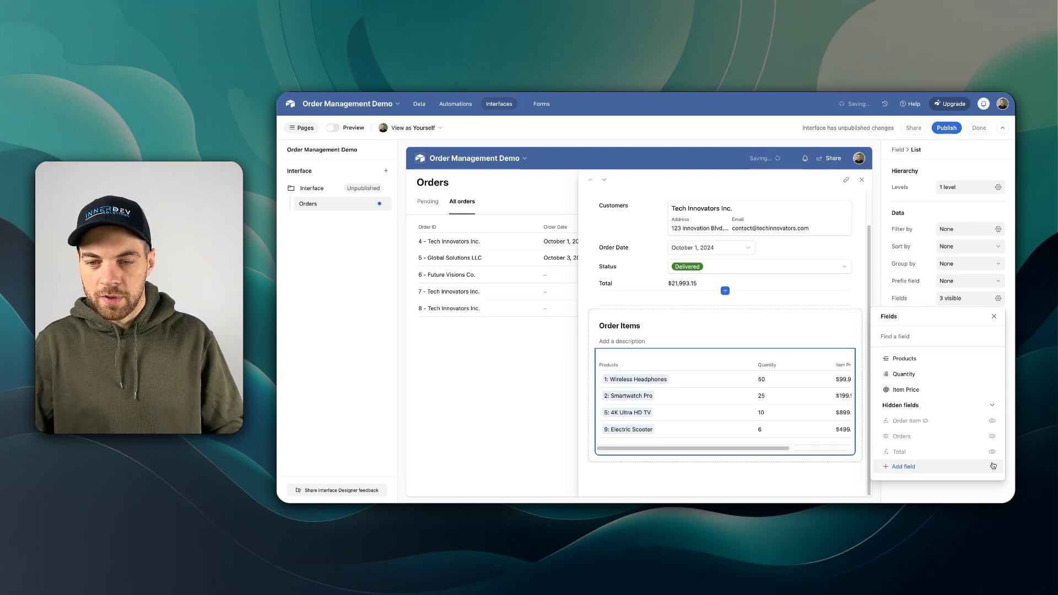
click(993, 453)
click(768, 477)
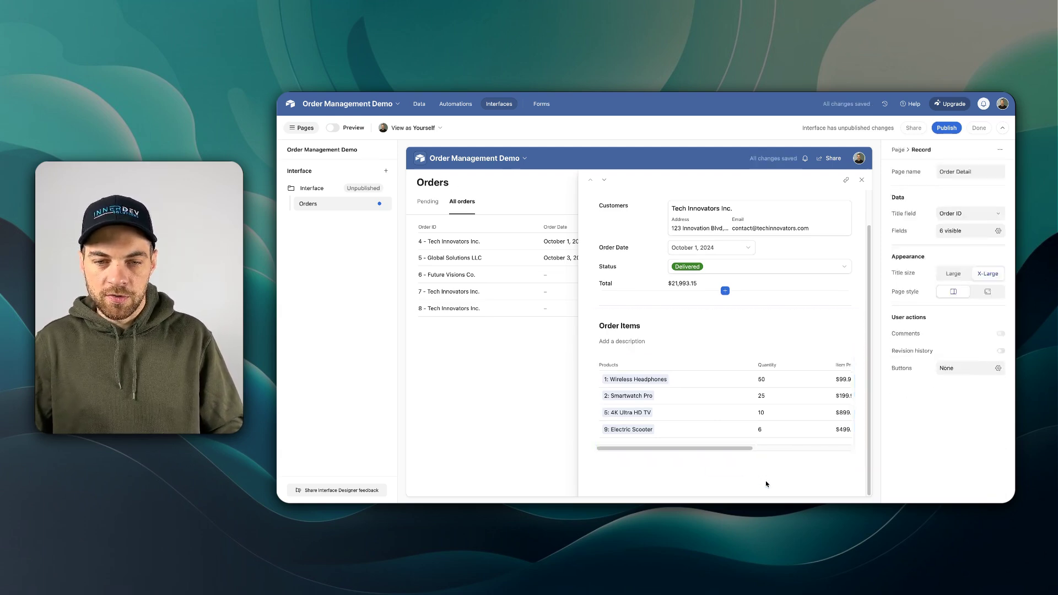
Narrow the Products and Item Price columns so Total fits, then close the order detail panel.
click(754, 365)
drag(752, 365, 703, 365)
drag(786, 368, 745, 367)
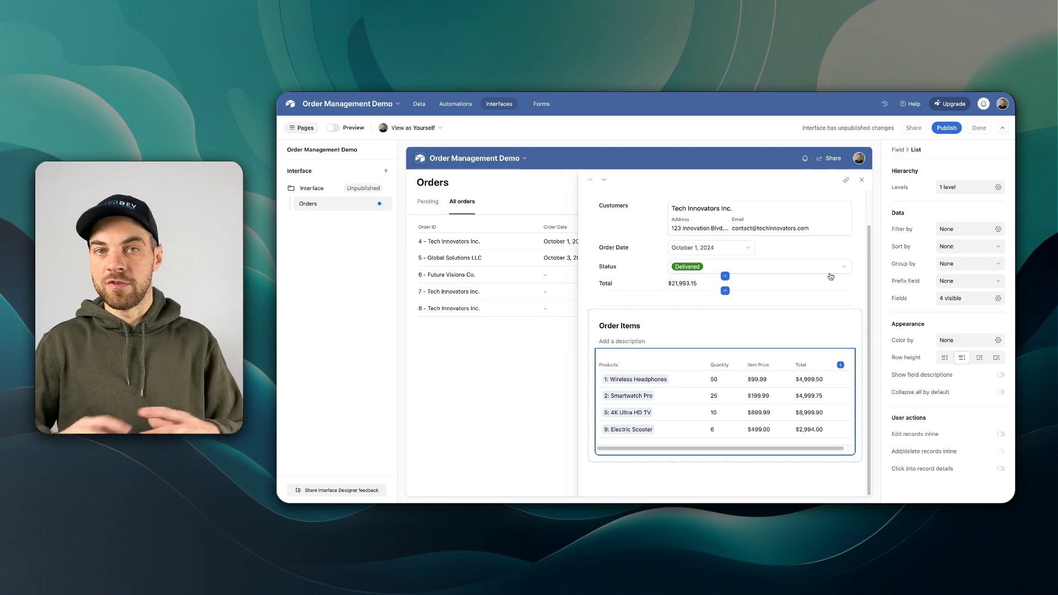
scroll(758, 272, up, 2)
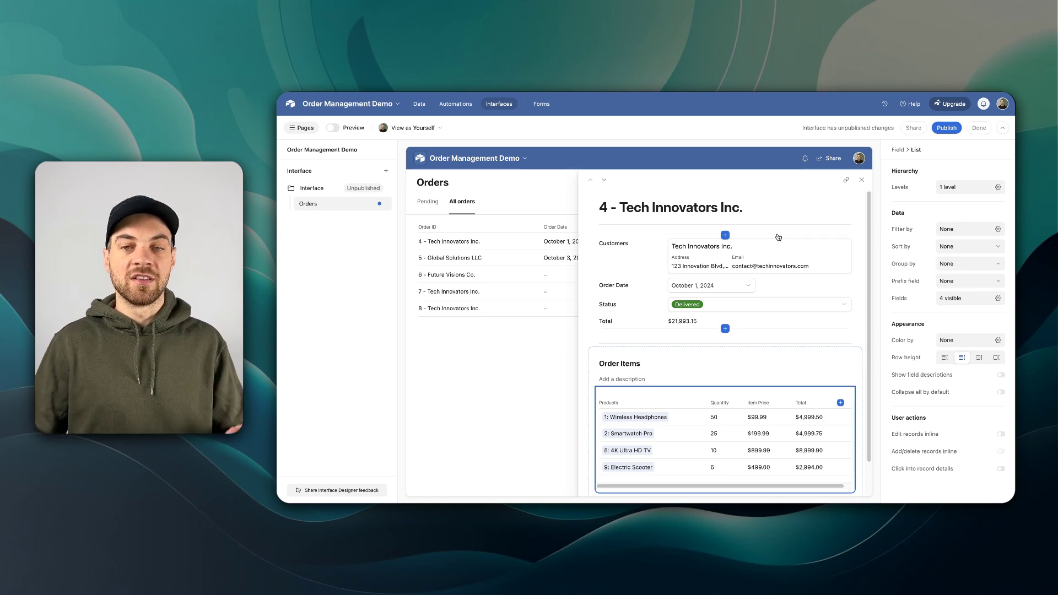
click(860, 180)
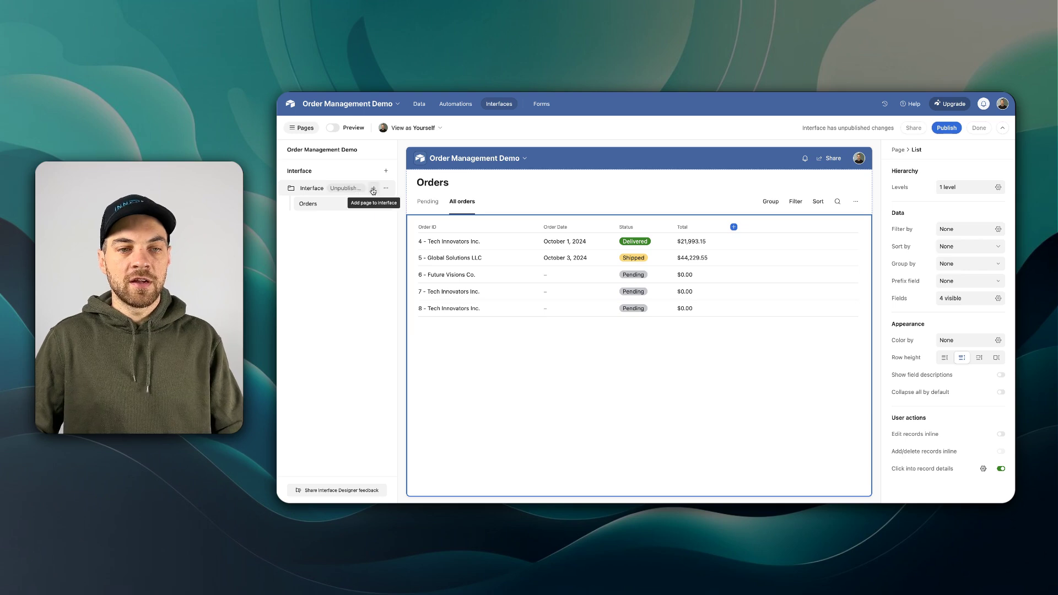
Add a Record review page on the Orders table, including Order Items, named 'Orders v2'.
click(373, 189)
scroll(521, 286, down, 2)
click(464, 342)
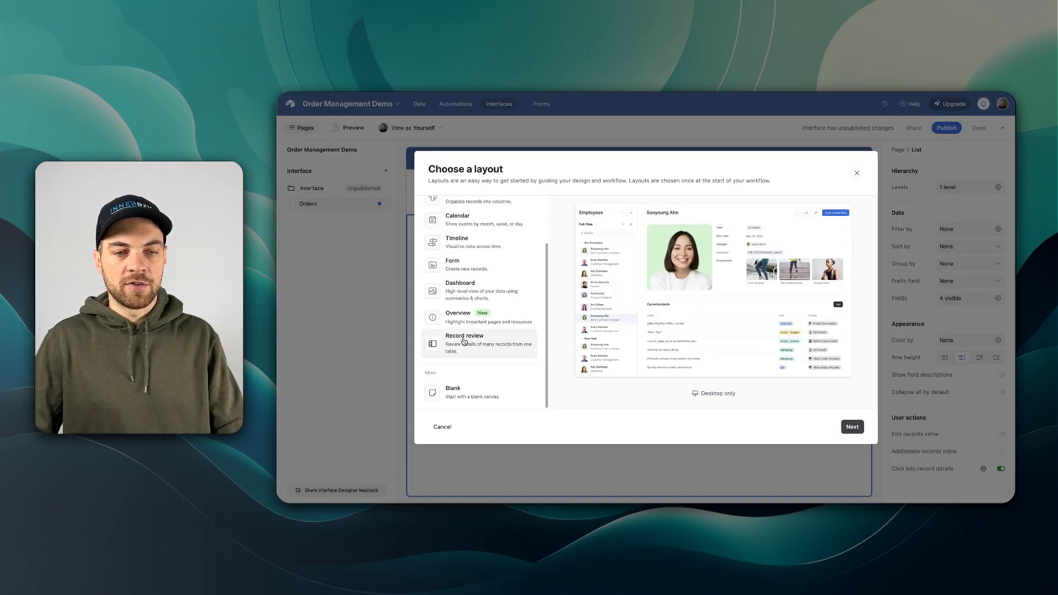
click(853, 428)
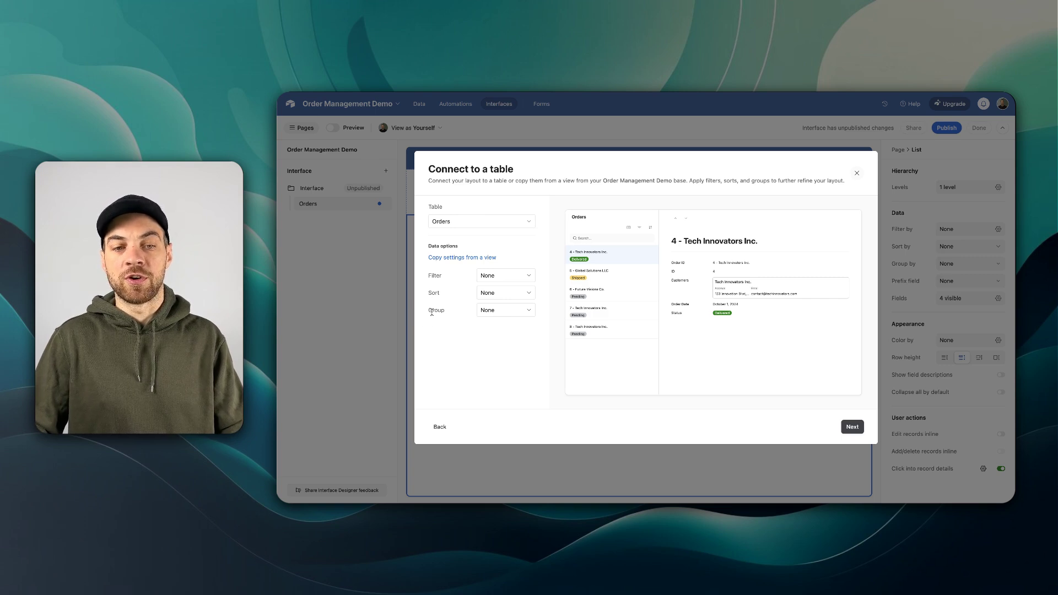
click(852, 427)
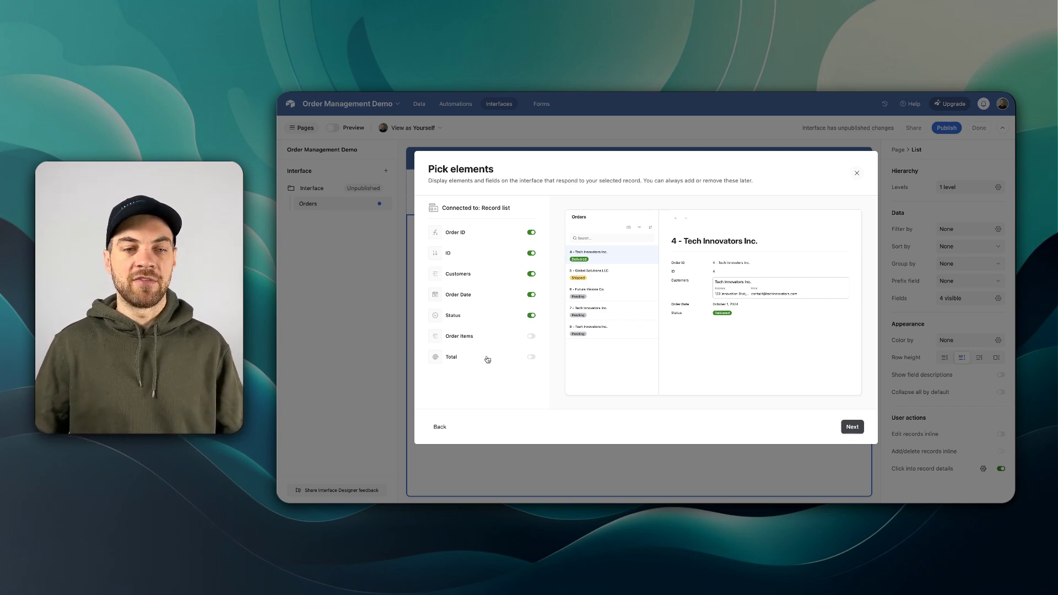
click(532, 336)
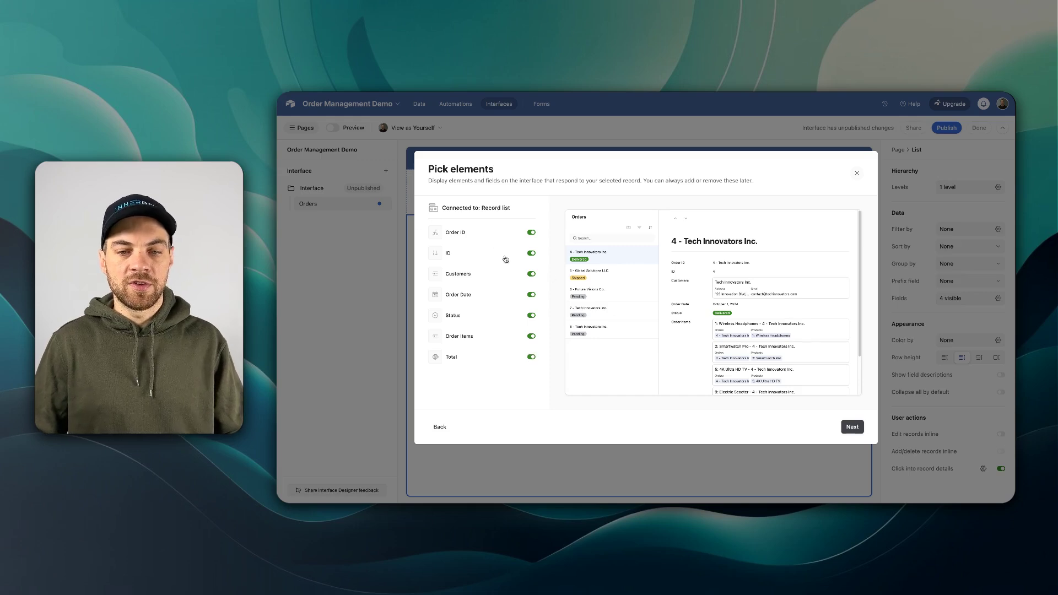
click(861, 433)
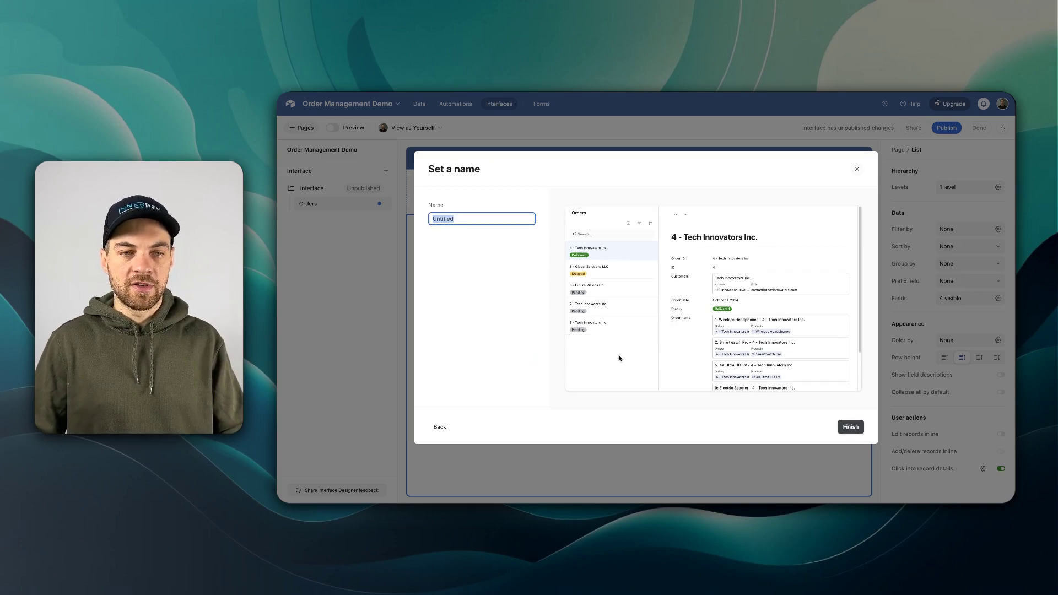
text(Orders v2)
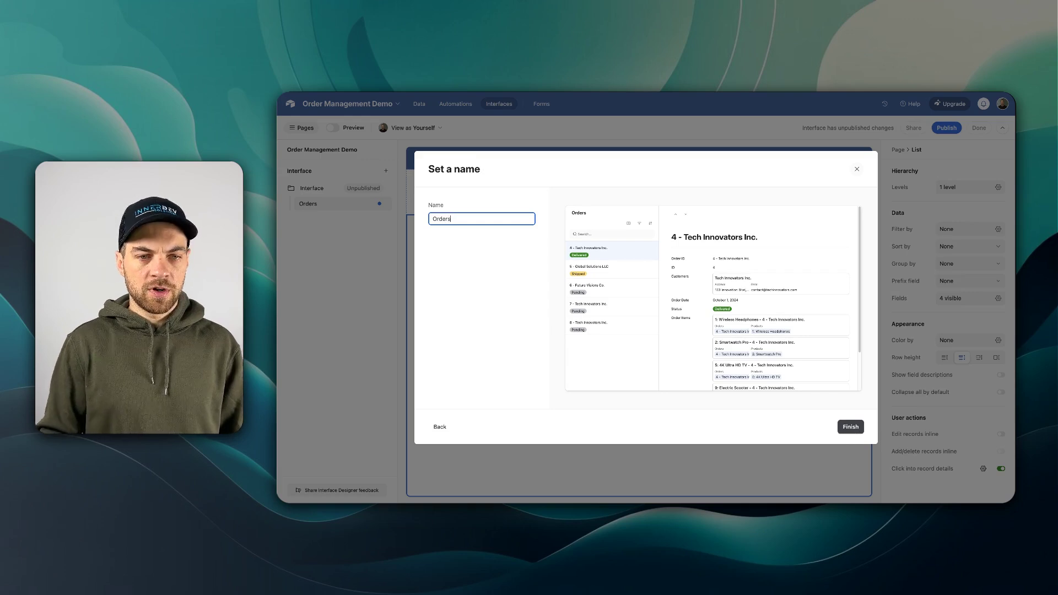
click(850, 427)
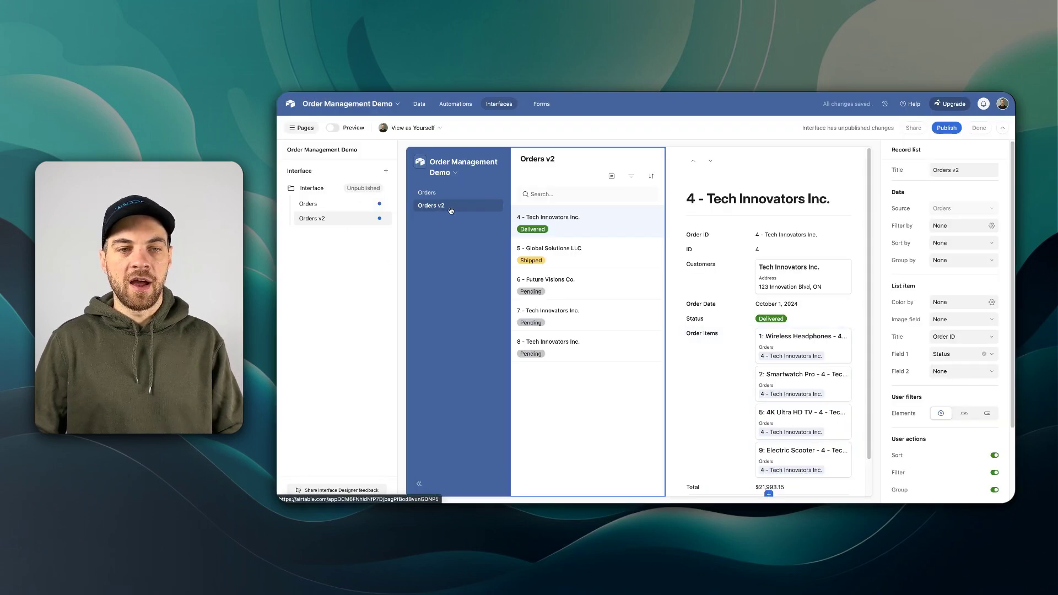
click(332, 128)
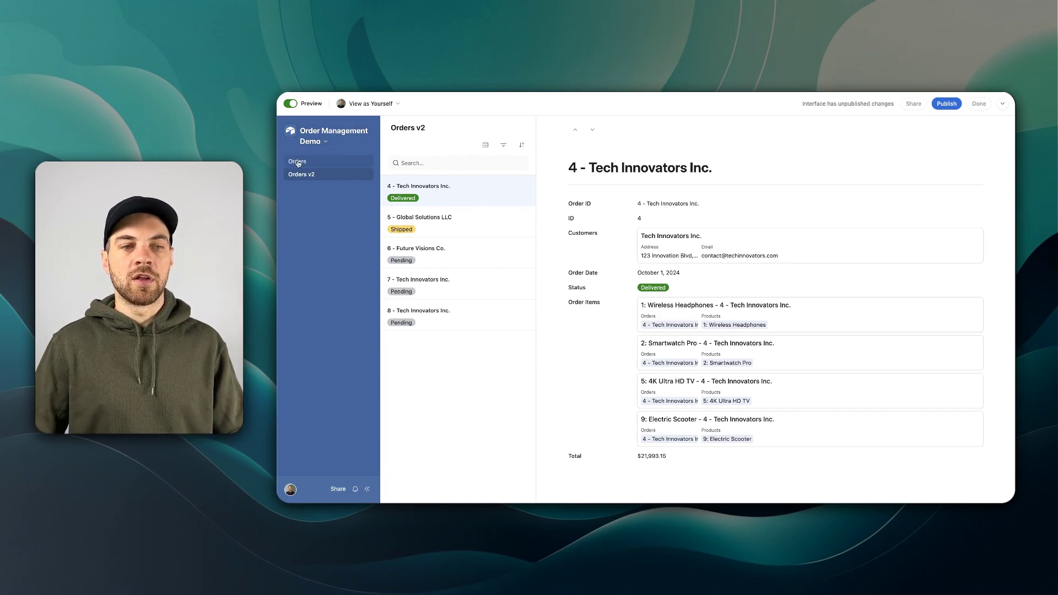
click(330, 161)
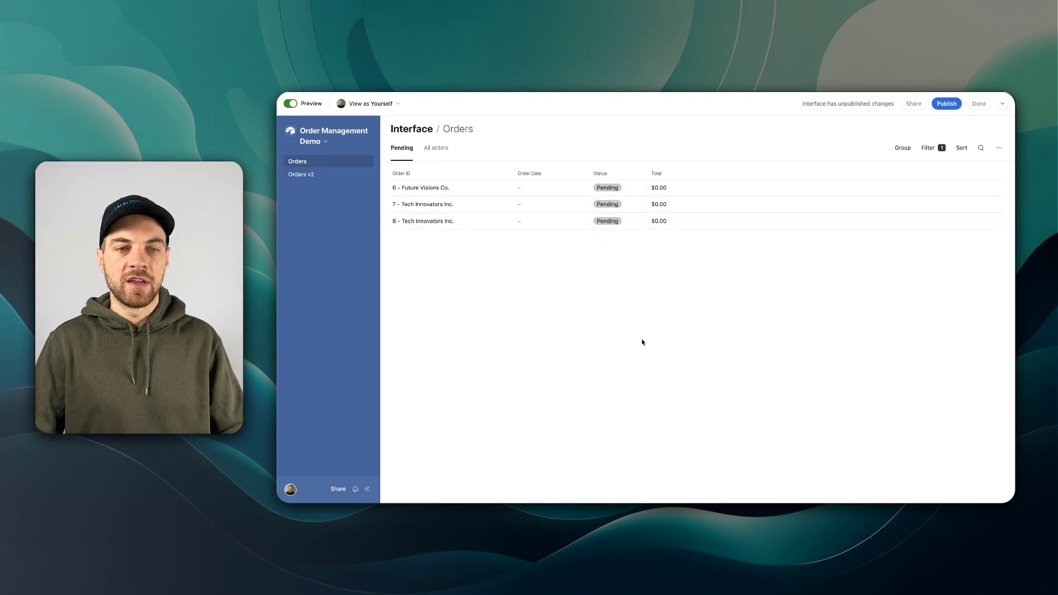
click(301, 175)
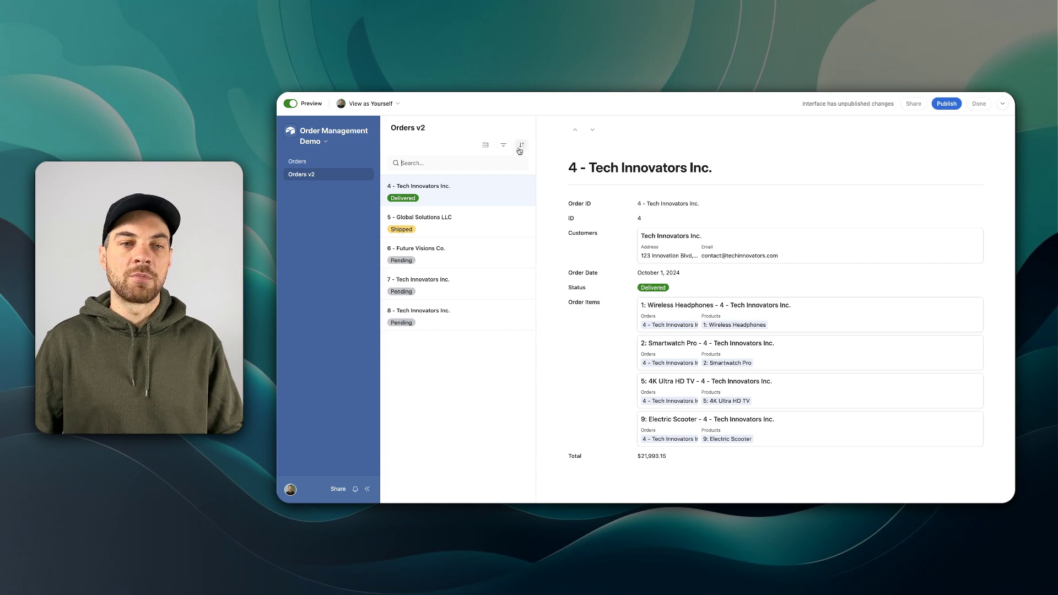
Back in edit mode, browse orders 5–8 and set the list items' Field 2 to Total.
click(290, 104)
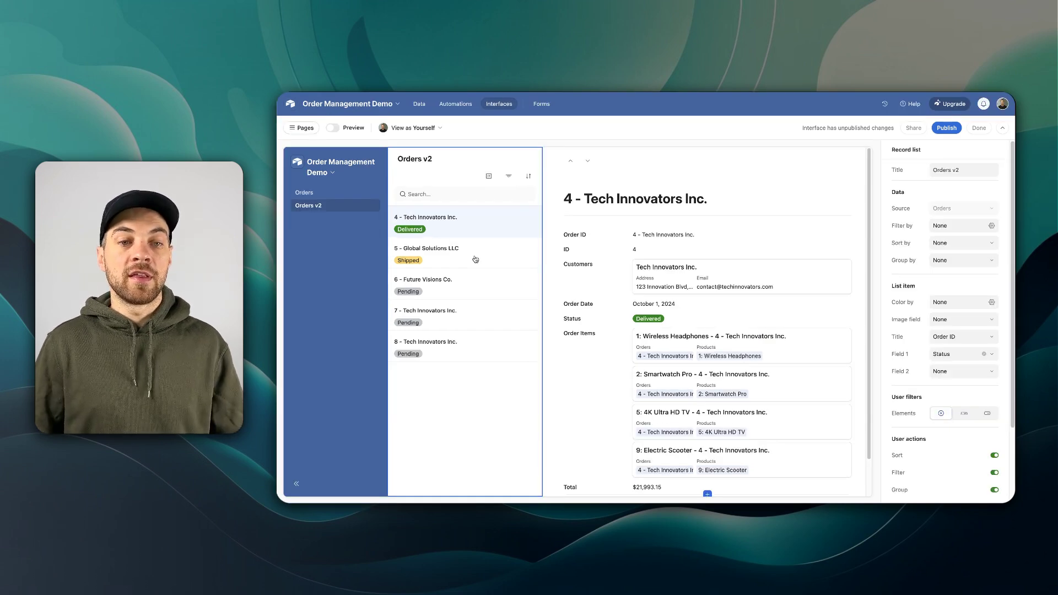
click(455, 256)
click(455, 288)
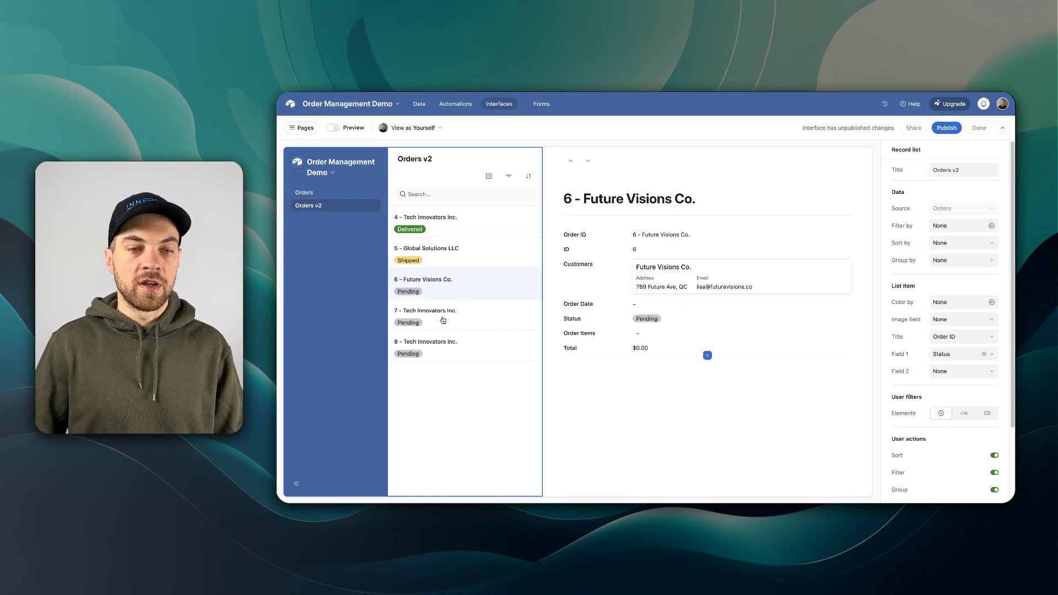
click(438, 324)
click(438, 357)
click(429, 222)
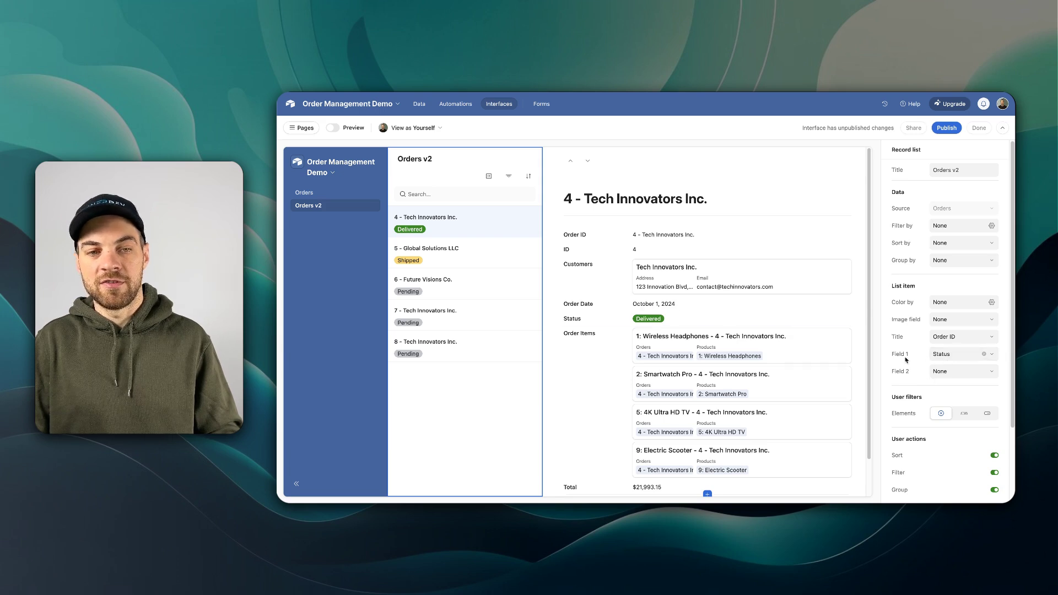
click(961, 372)
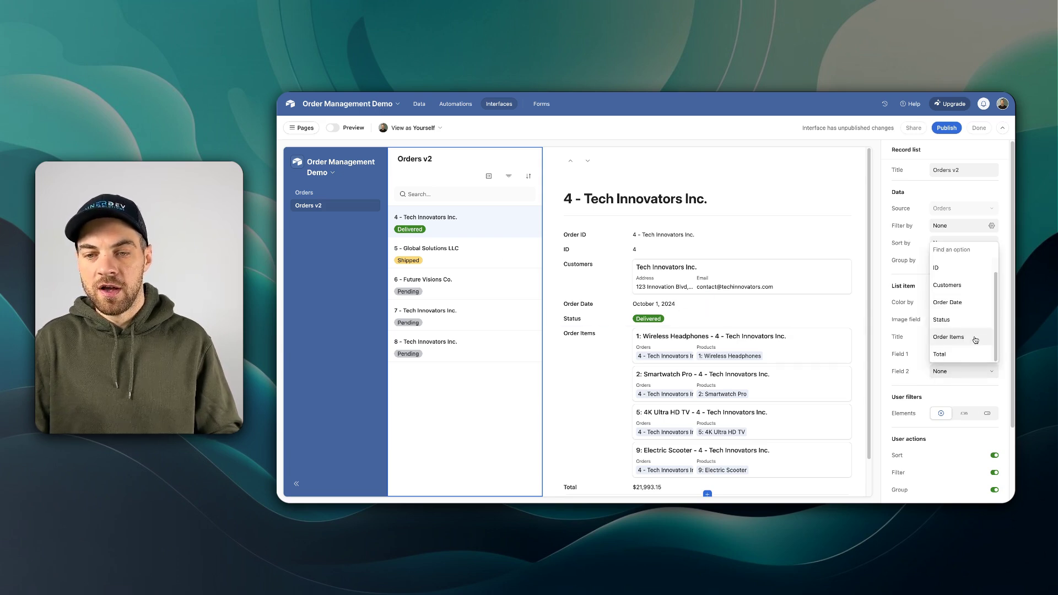
click(962, 356)
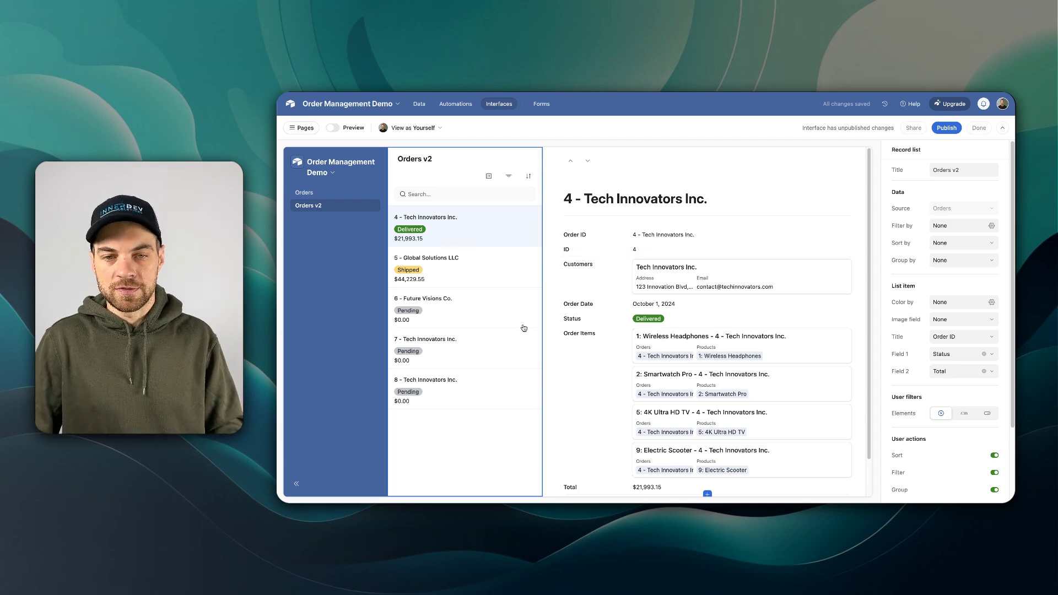
Remove the ID and Order ID fields from order 4's detail.
click(600, 252)
click(850, 248)
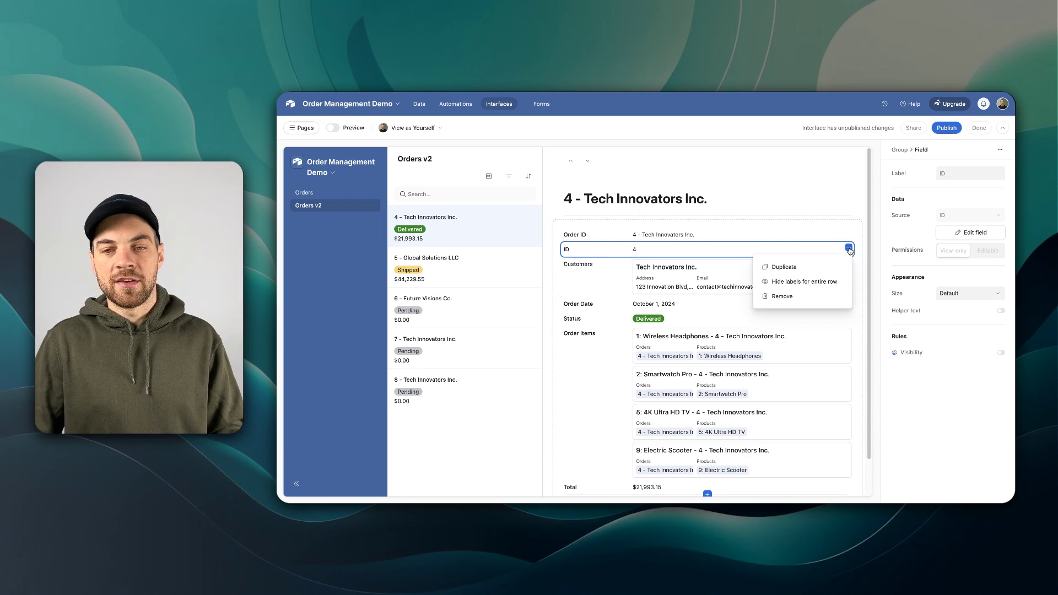
click(783, 297)
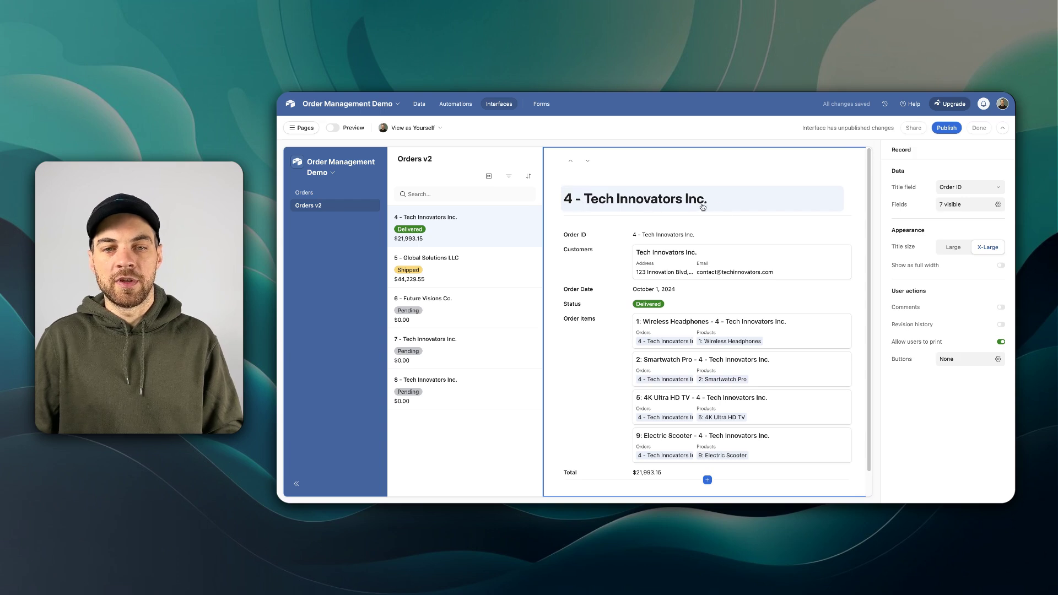
click(603, 238)
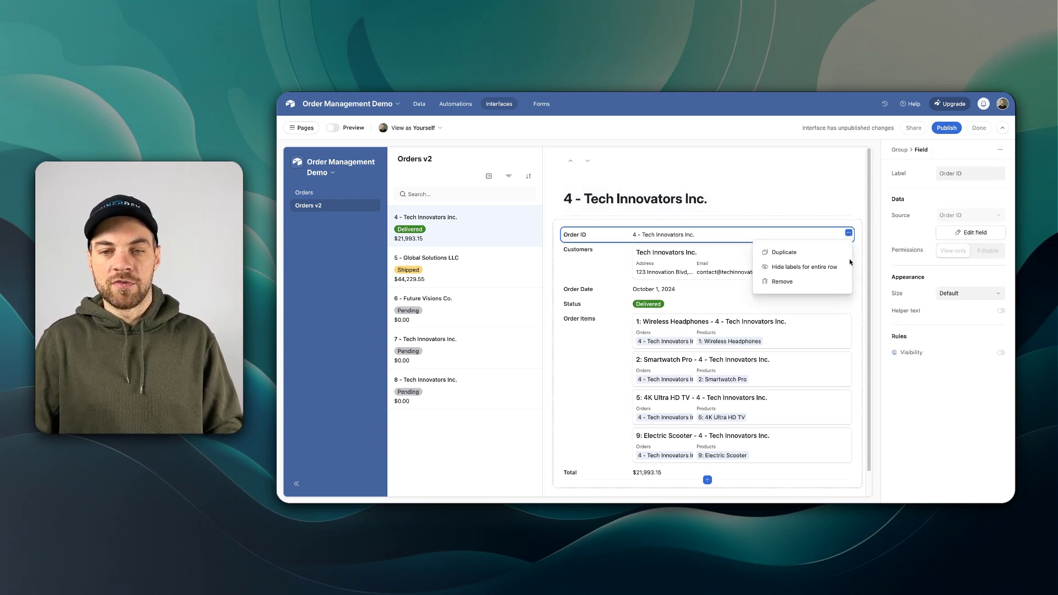
click(832, 283)
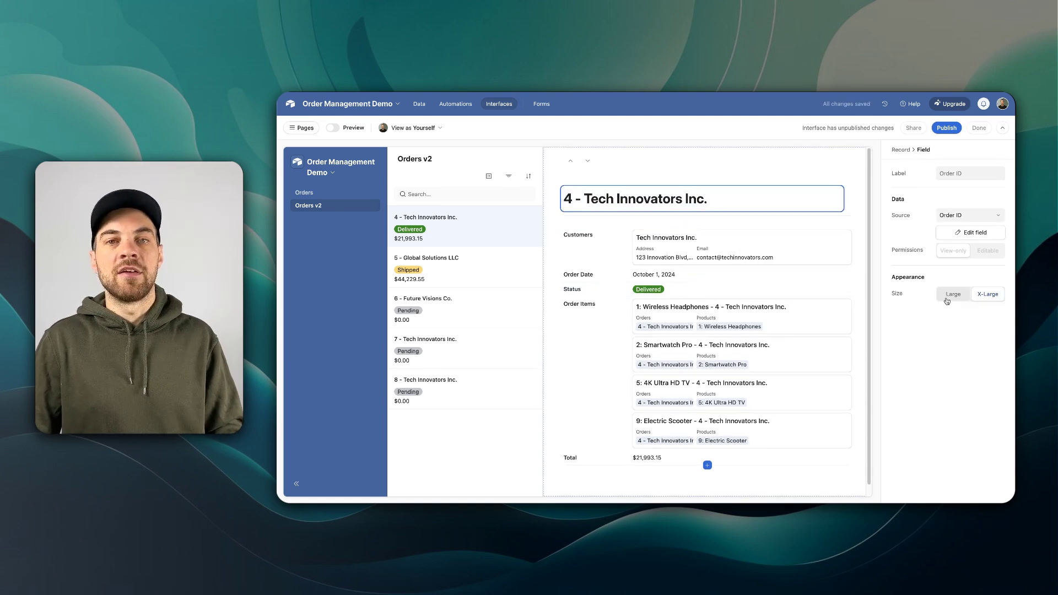
Set the record title size to Large.
click(952, 297)
click(982, 296)
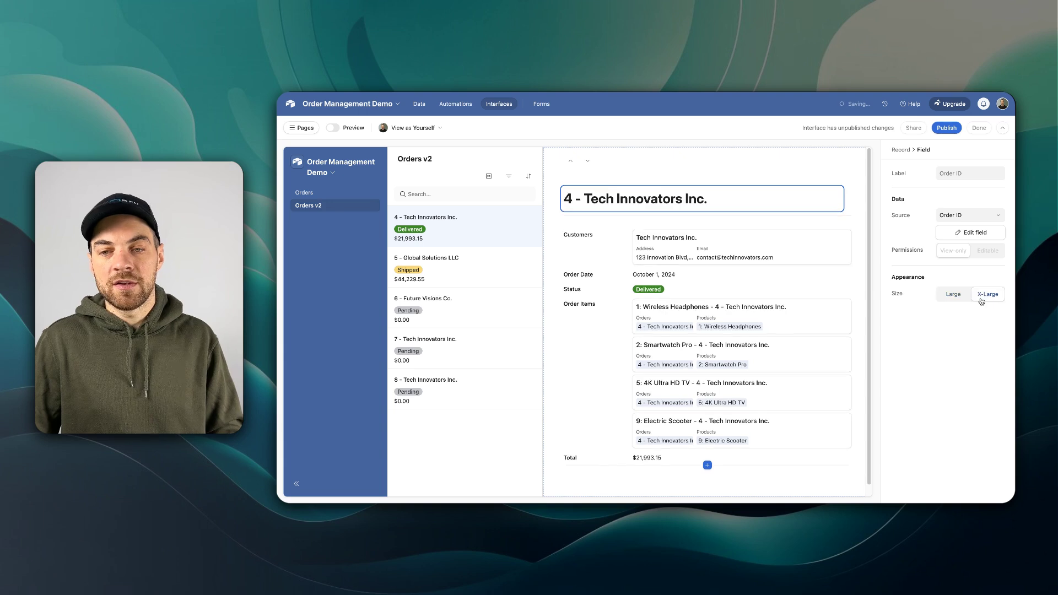
click(949, 298)
Enable Link / unlink records on Customers, then in preview relink order 4 to Tech Innovators Inc.
click(629, 245)
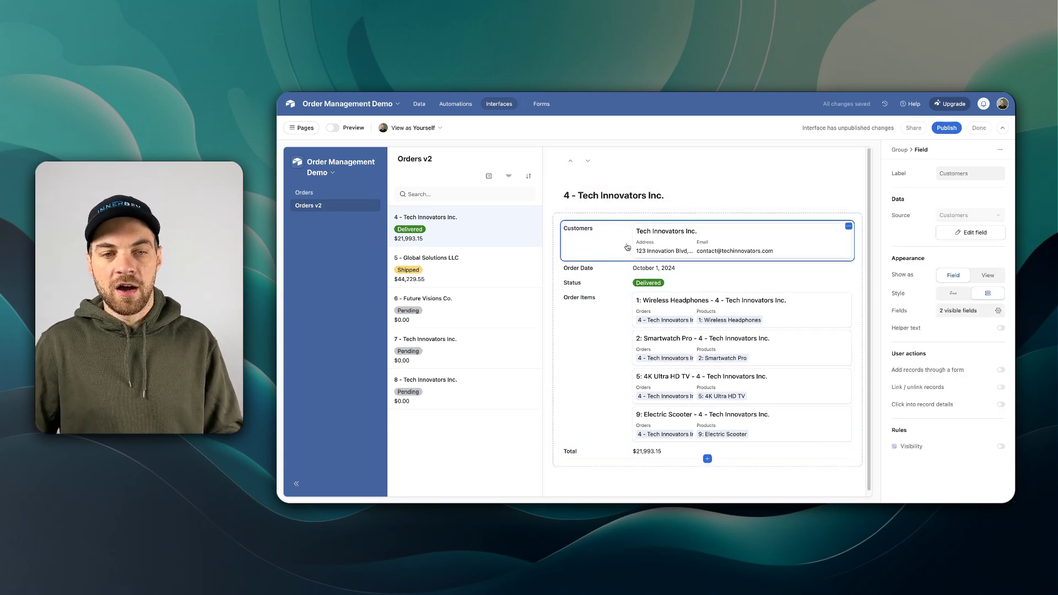
click(1001, 388)
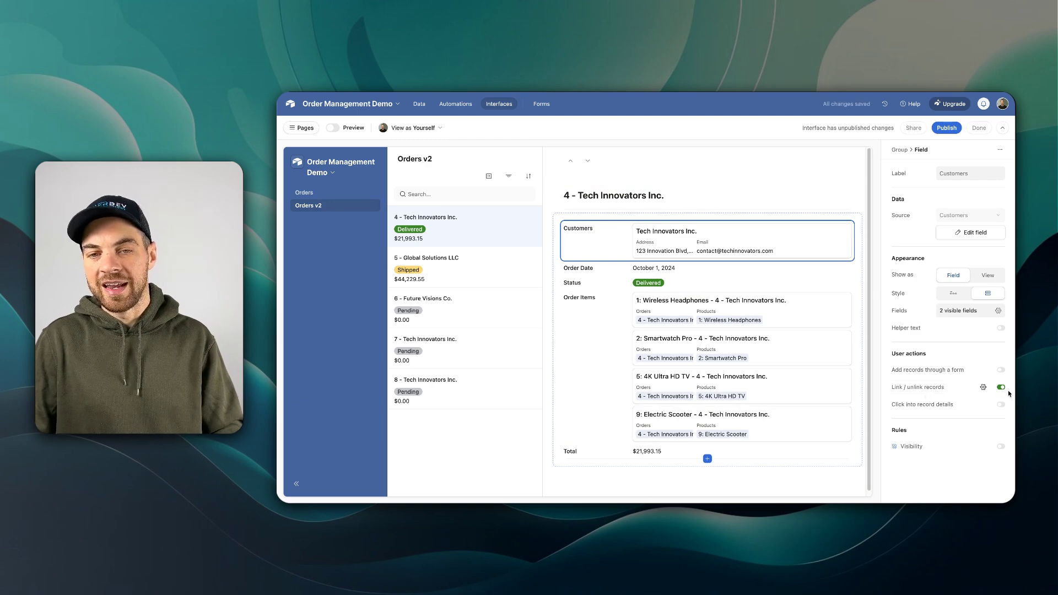
click(333, 128)
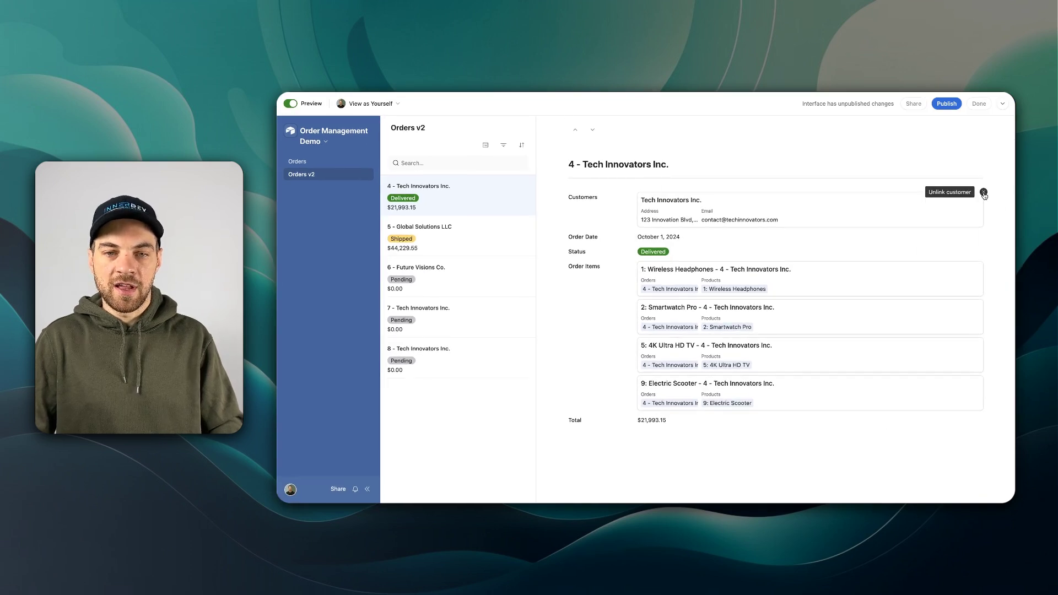
click(983, 193)
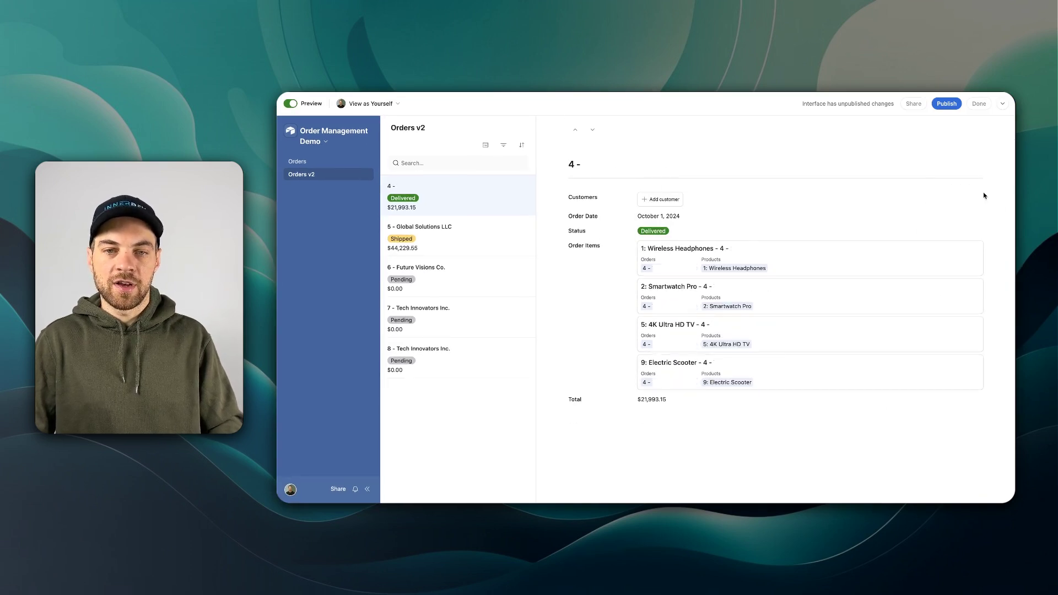
click(654, 199)
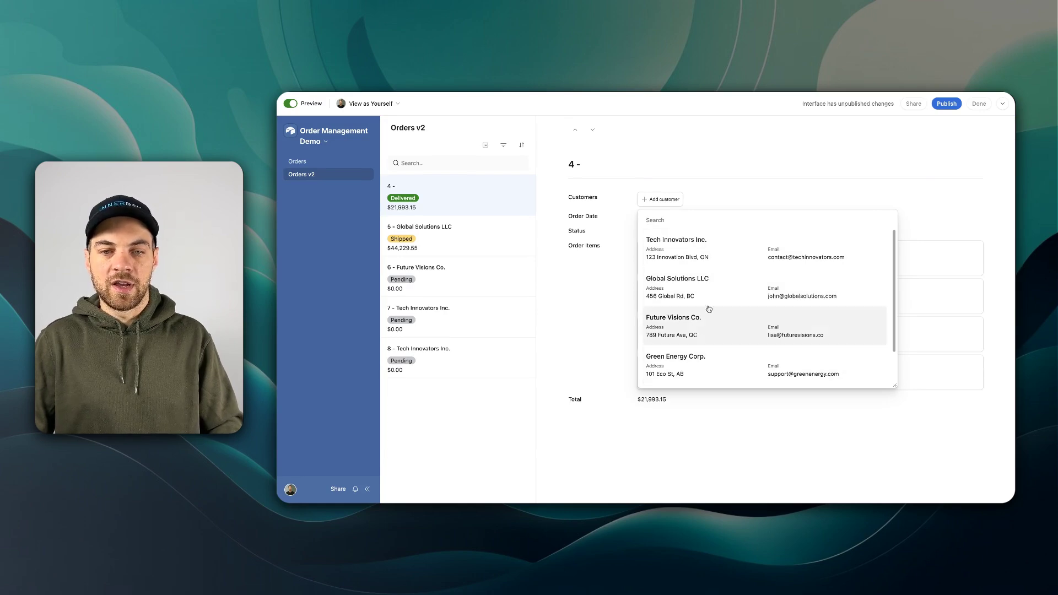
click(718, 258)
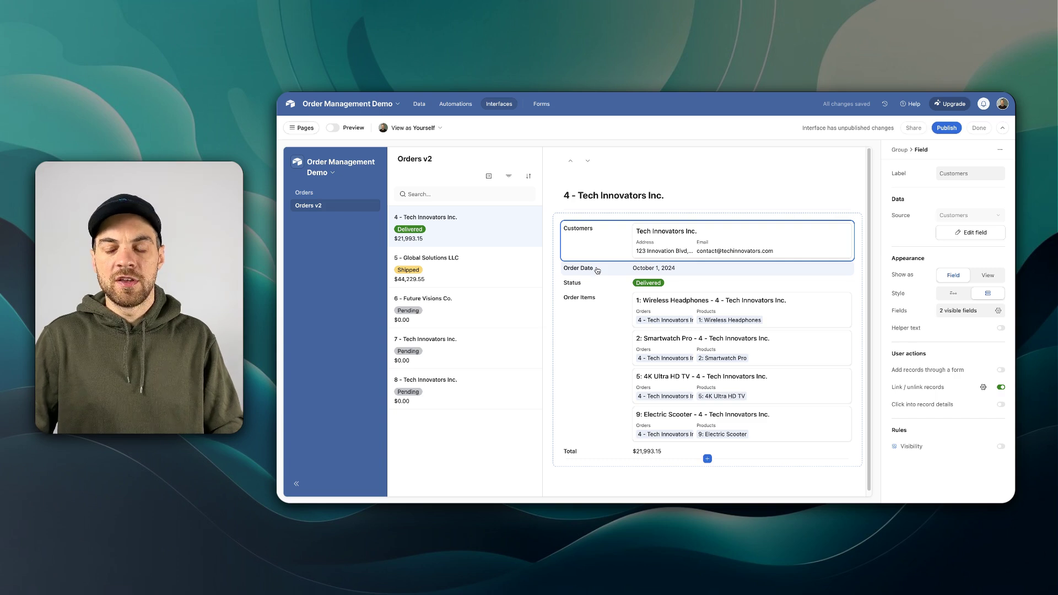
click(598, 270)
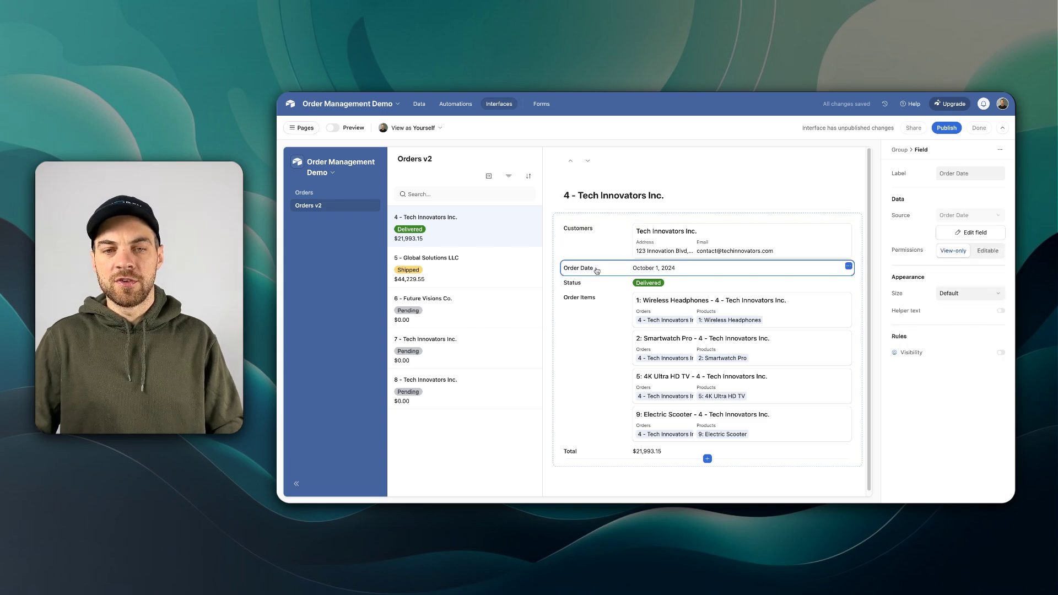
Make Order Date and Status editable and place Status beside Order Date.
click(974, 254)
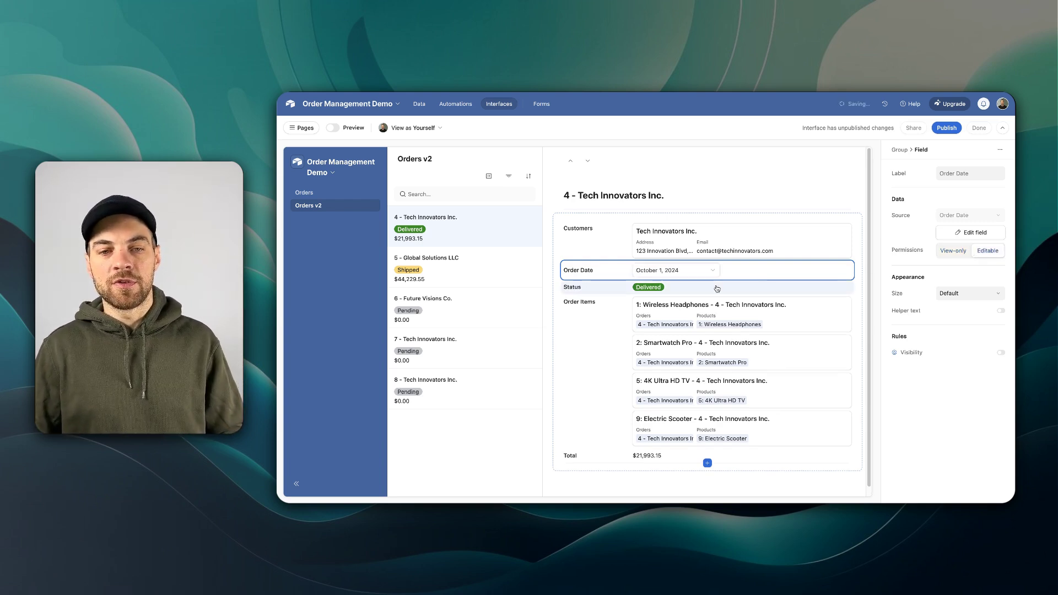
click(608, 293)
click(985, 255)
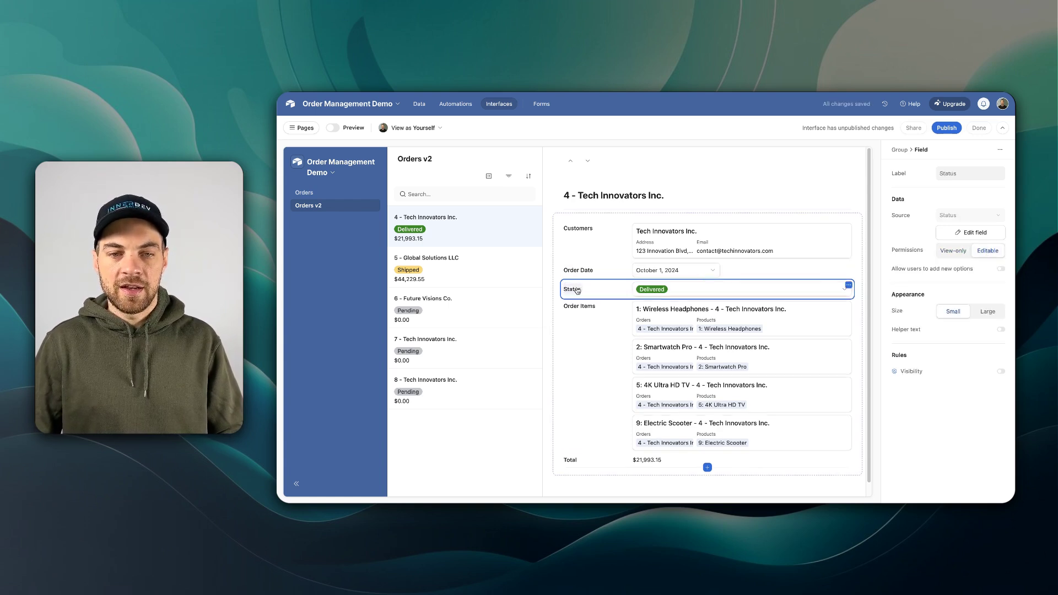
drag(579, 291, 865, 280)
Set the Order Items element to show as a list view.
scroll(708, 303, down, 1)
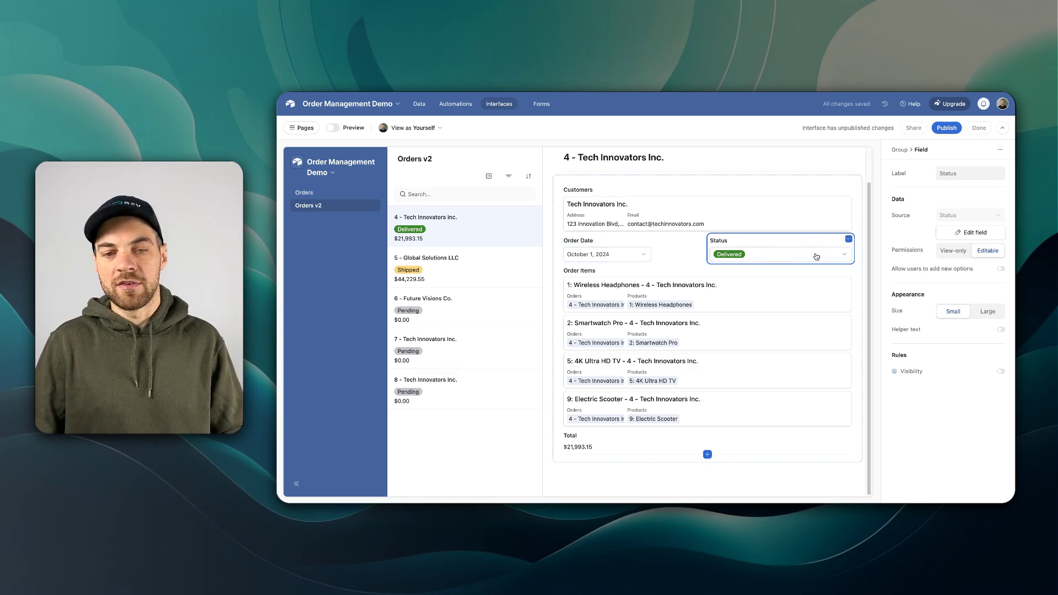
click(609, 273)
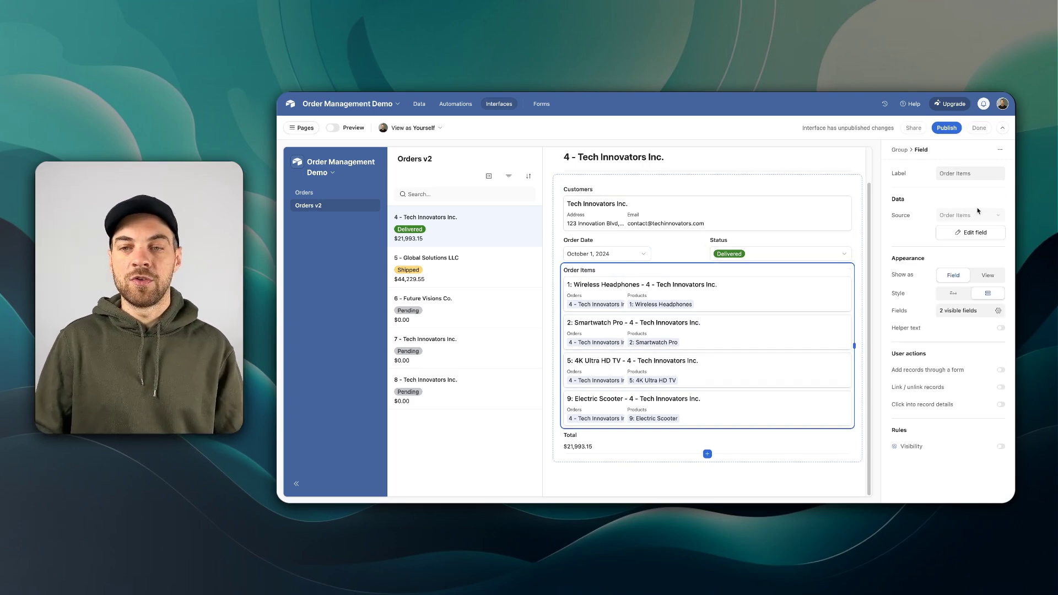
click(988, 277)
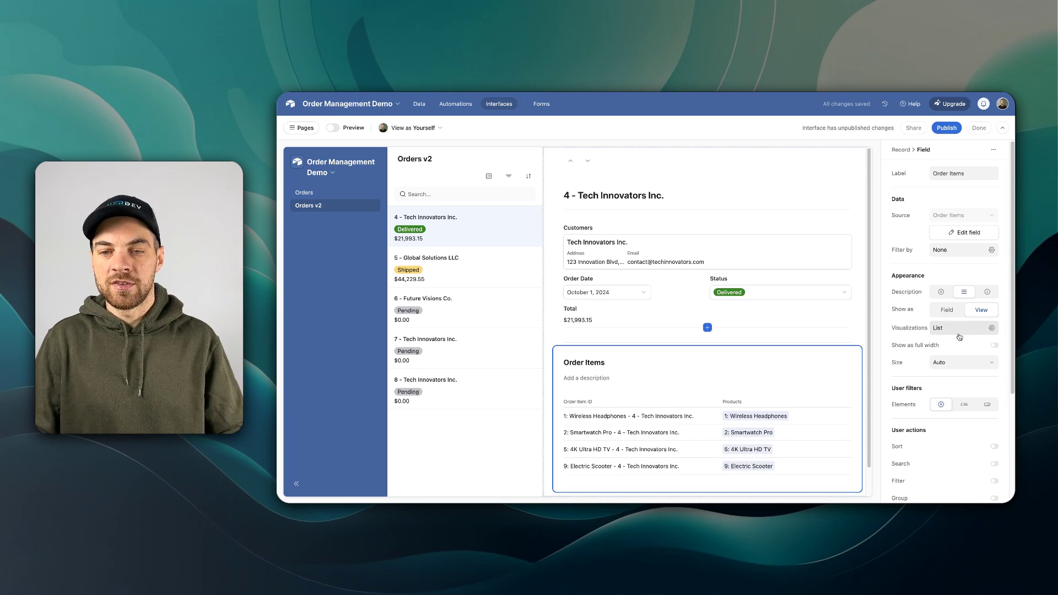
scroll(930, 338, down, 2)
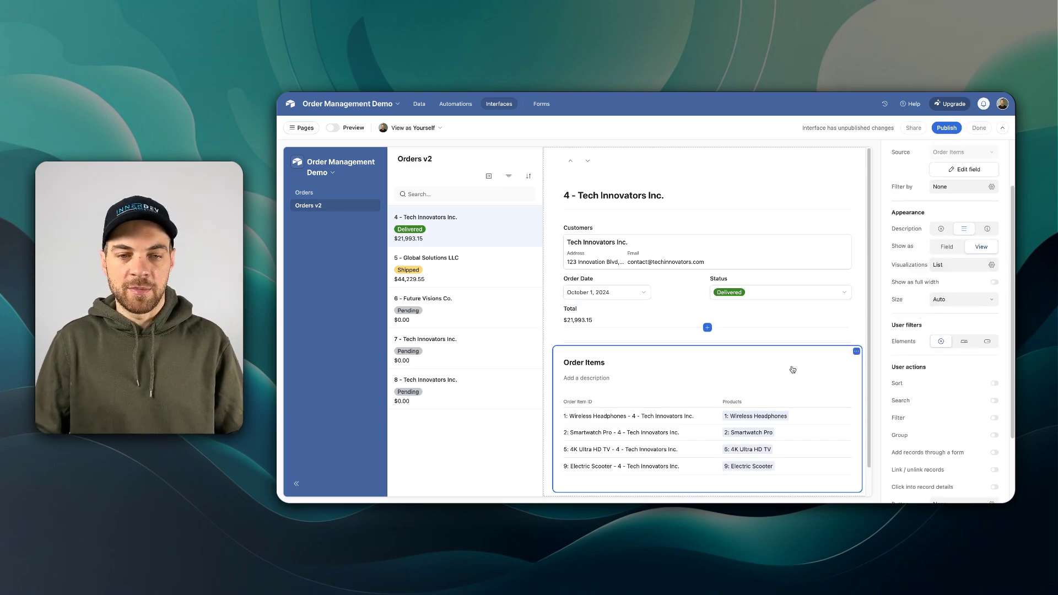
scroll(791, 370, down, 1)
Hide Order Item ID and show Quantity, Item Price and Total in the Order Items list.
click(644, 362)
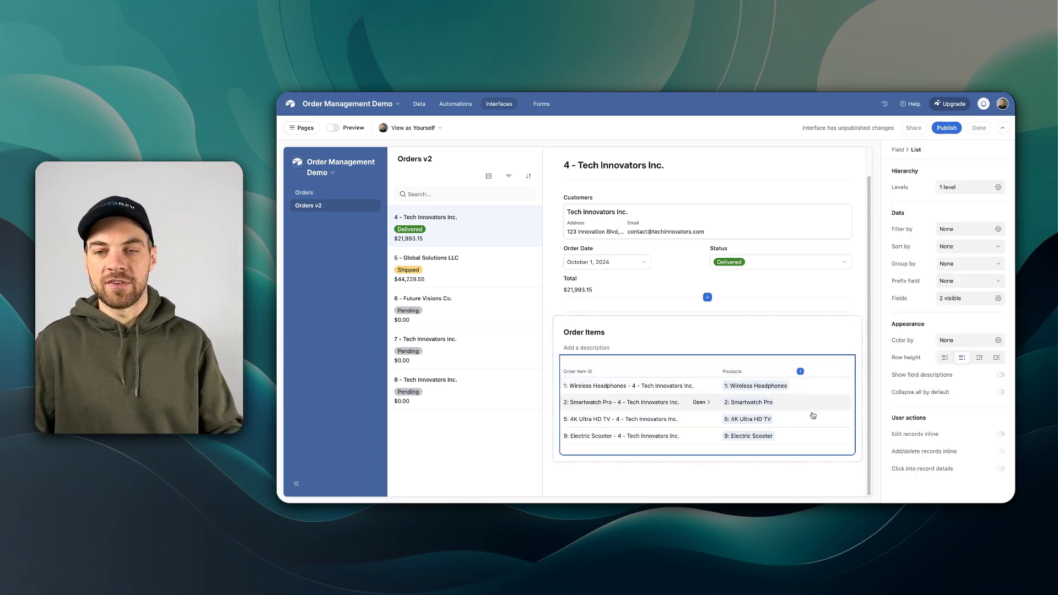
click(998, 301)
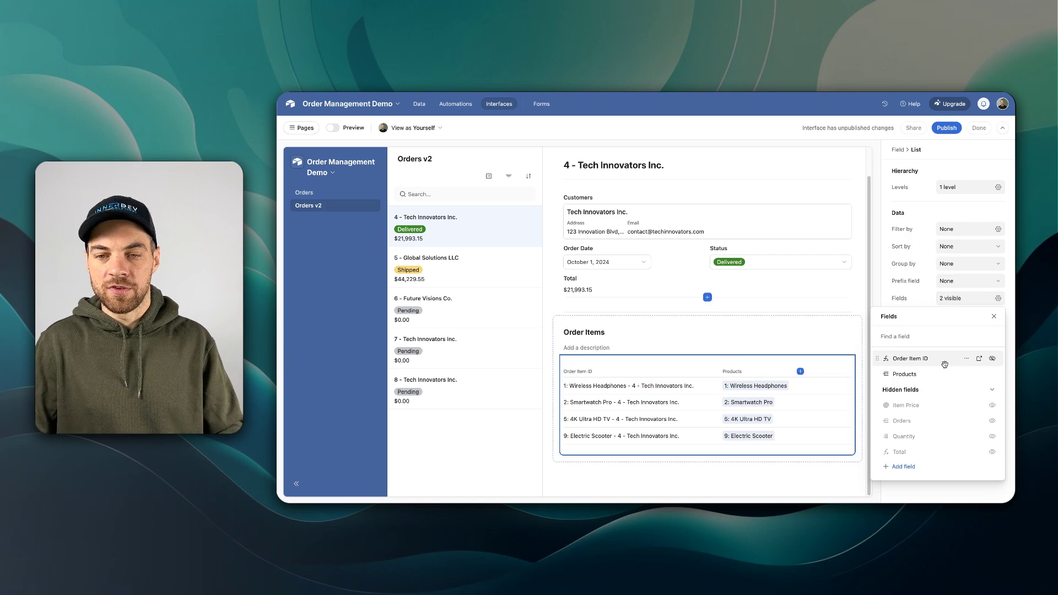
click(993, 359)
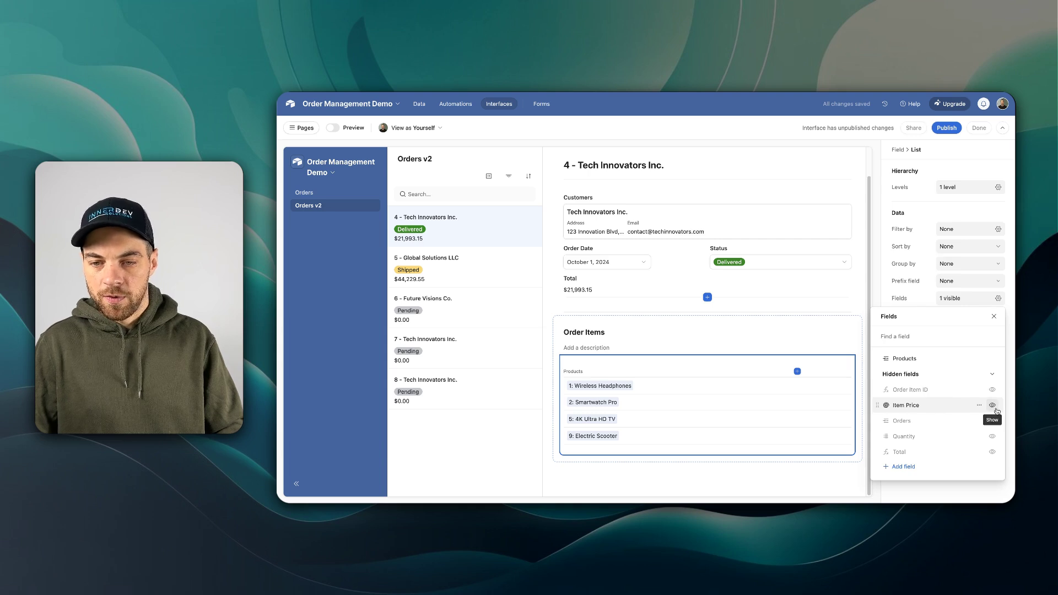
click(992, 436)
click(991, 421)
click(992, 452)
click(751, 326)
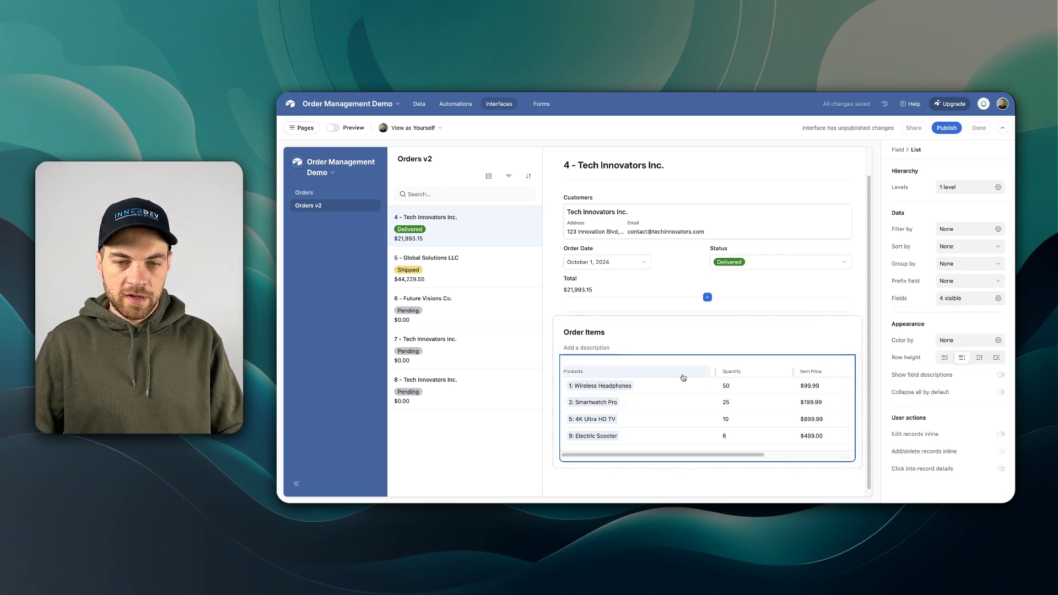
Narrow the item columns and allow inline editing plus adding and deleting of order items.
drag(716, 372, 677, 372)
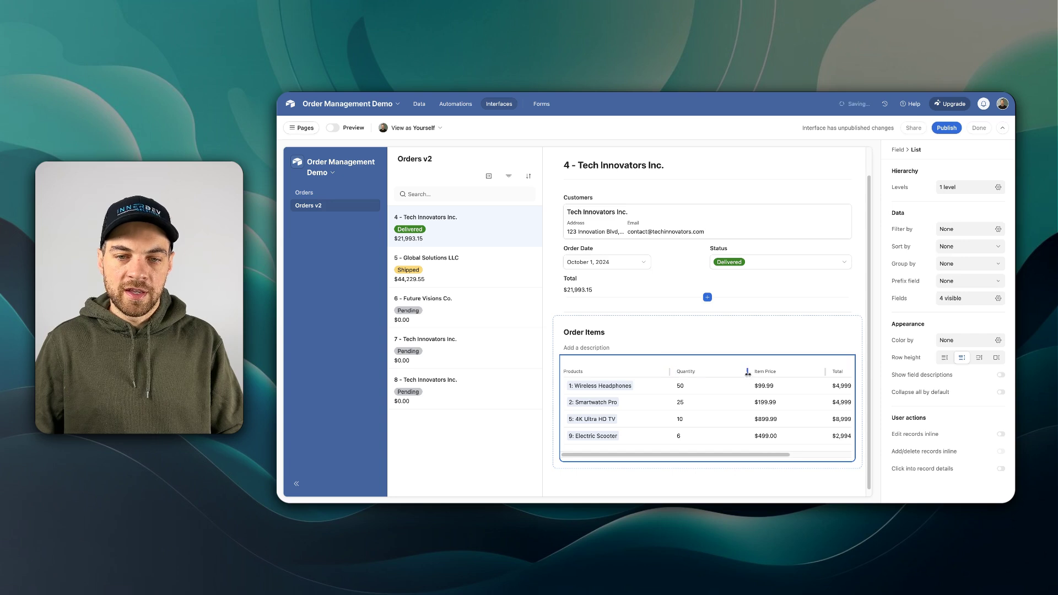
drag(753, 372, 709, 372)
drag(785, 372, 753, 372)
drag(829, 372, 797, 371)
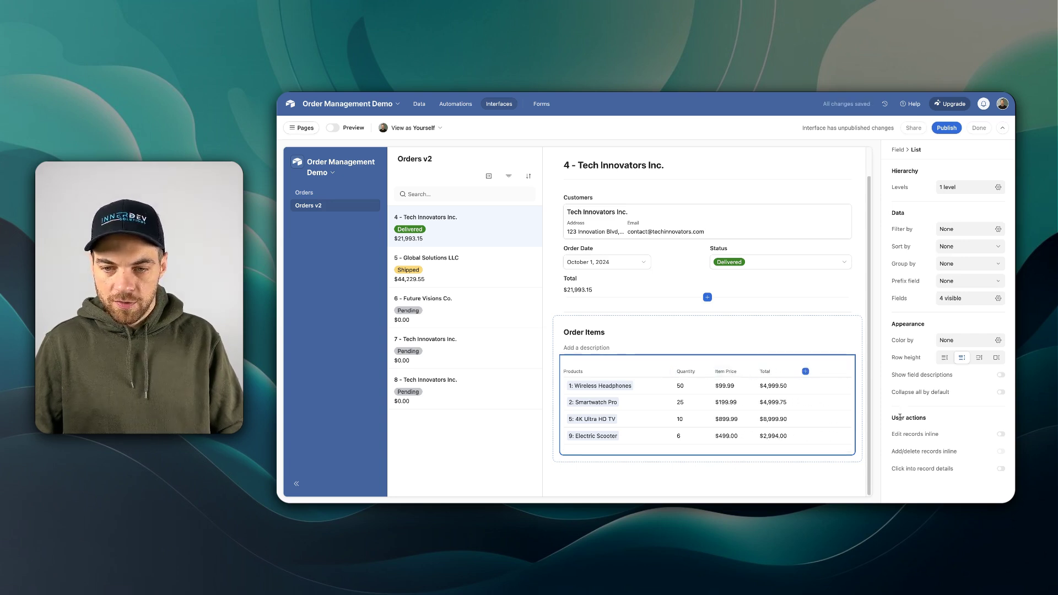
click(1001, 435)
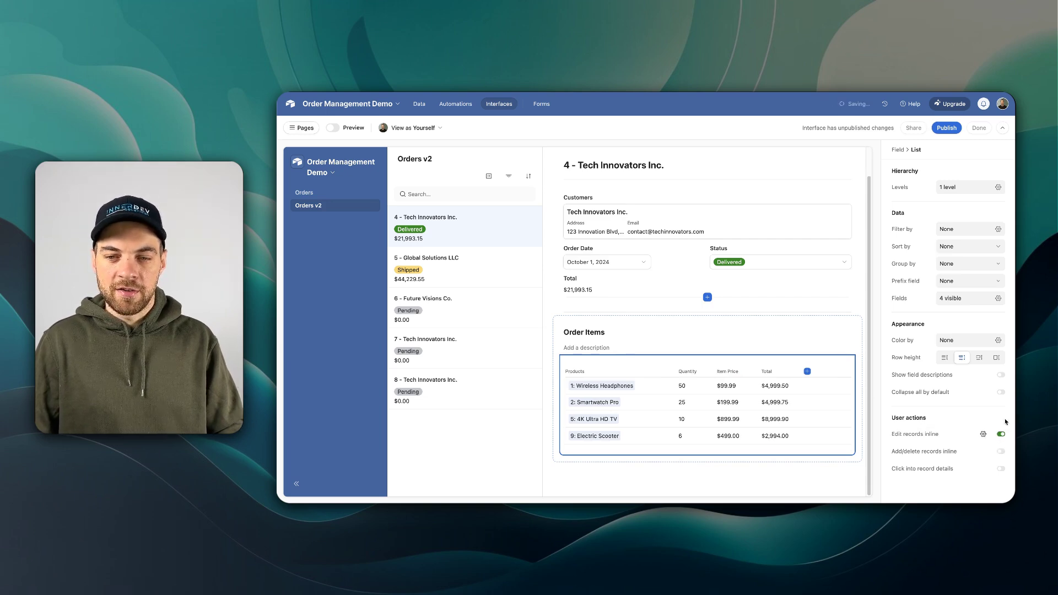
click(1001, 452)
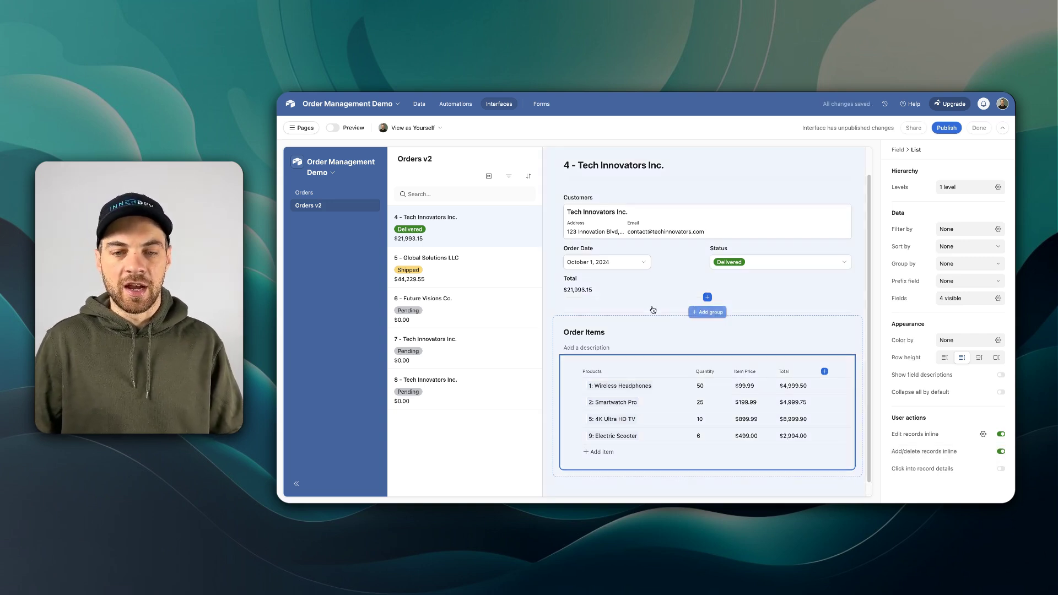
Move Total above Customers and preview order 5 - Global Solutions LLC.
drag(609, 281, 579, 176)
click(332, 129)
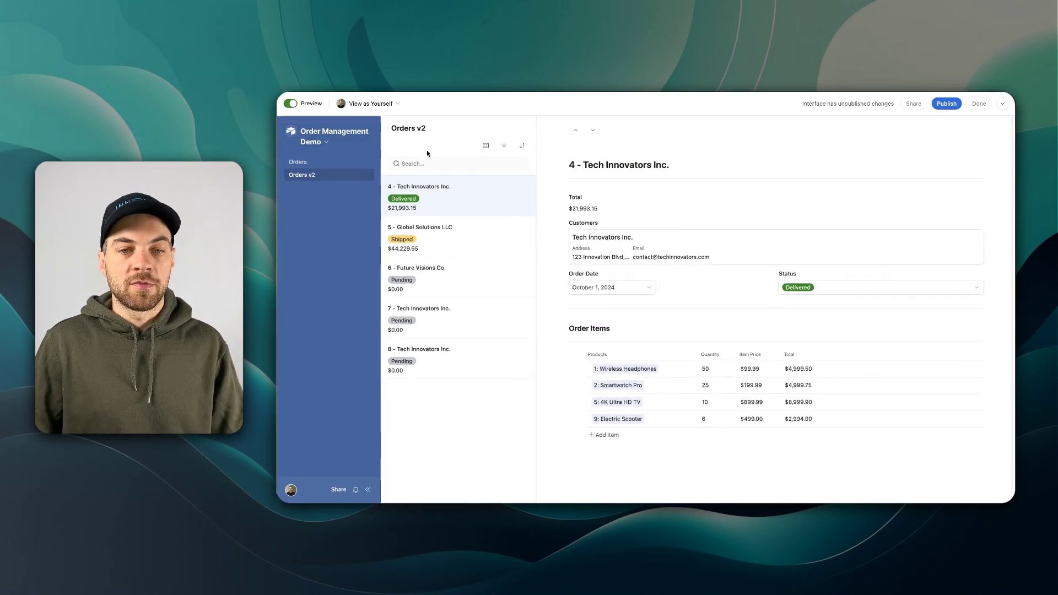
click(449, 237)
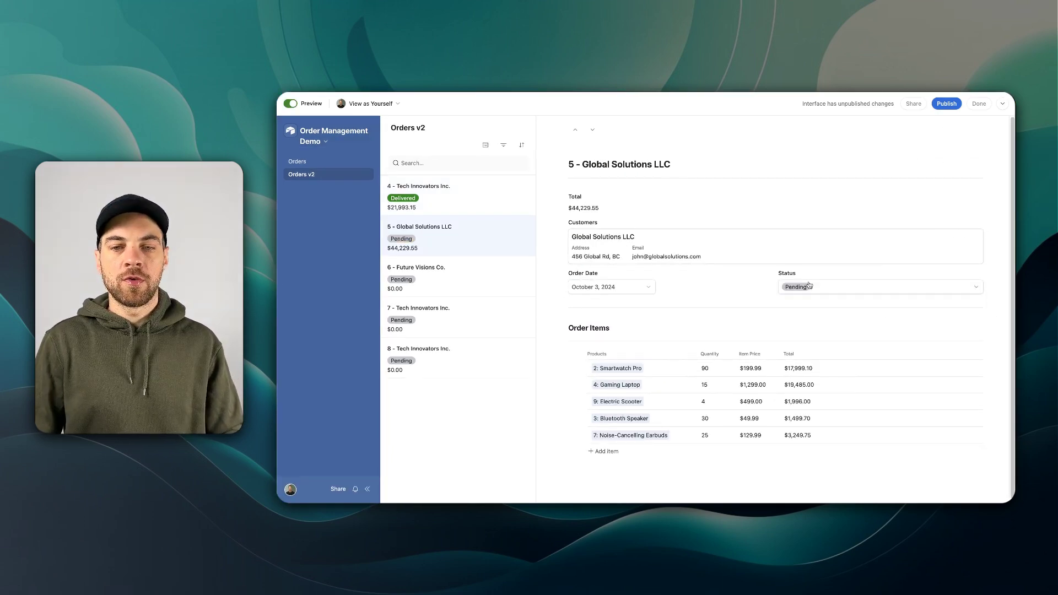
scroll(854, 316, down, 1)
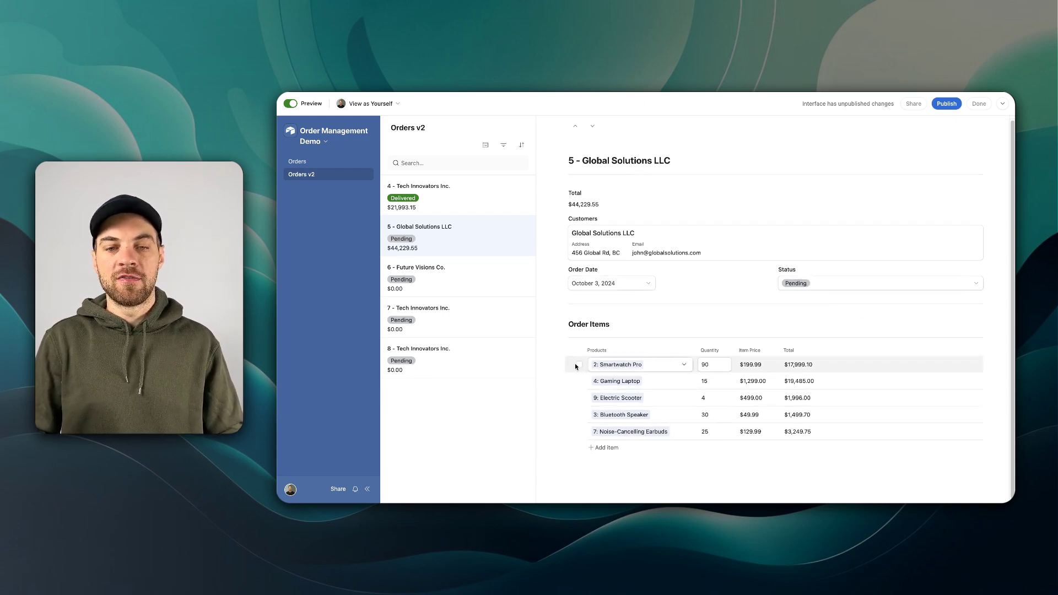
Change the Smartwatch Pro quantity to 120 and delete the Bluetooth Speaker item.
click(713, 366)
double_click(713, 365)
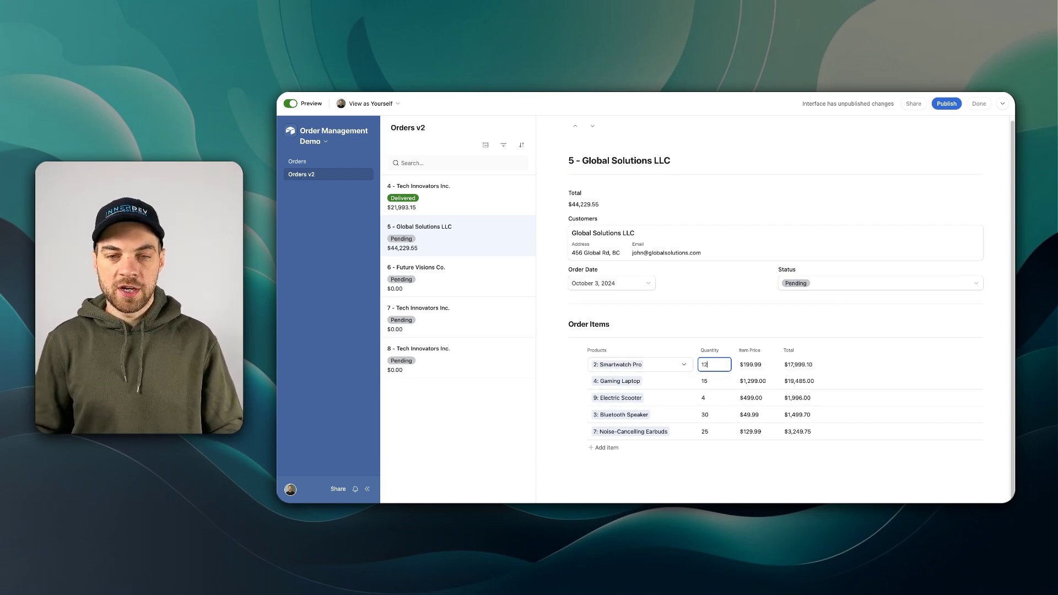
key(Return)
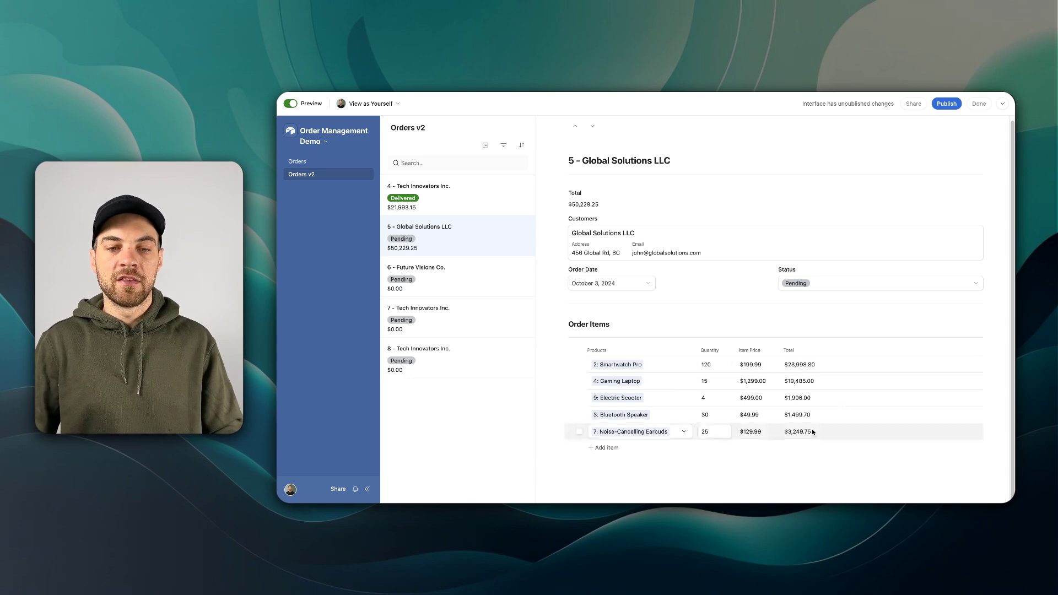
click(579, 417)
right_click(569, 417)
click(600, 471)
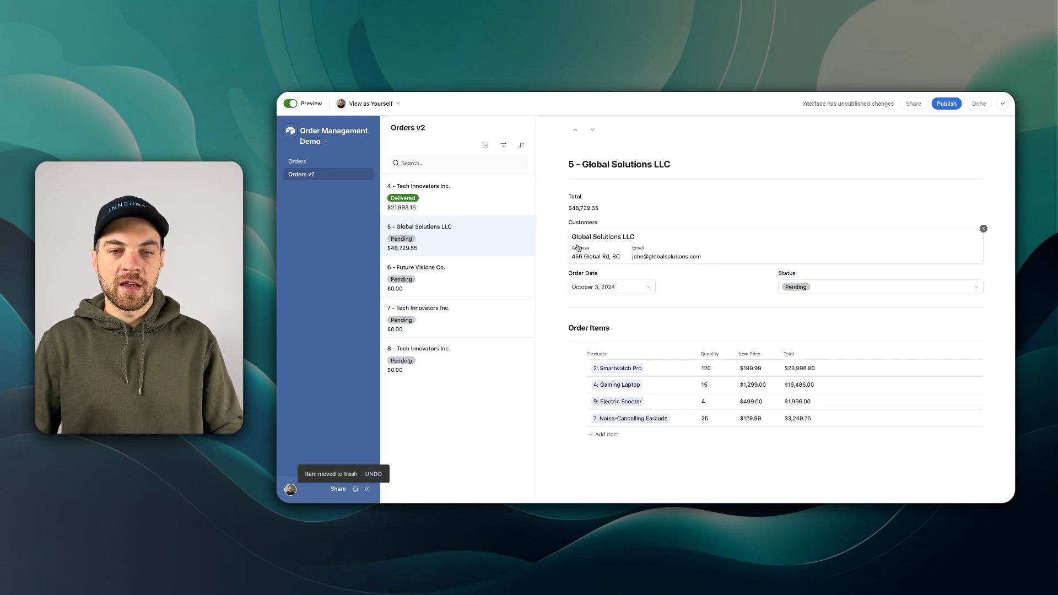
Add a Fitness Tracker order item with quantity 25.
click(606, 435)
click(682, 436)
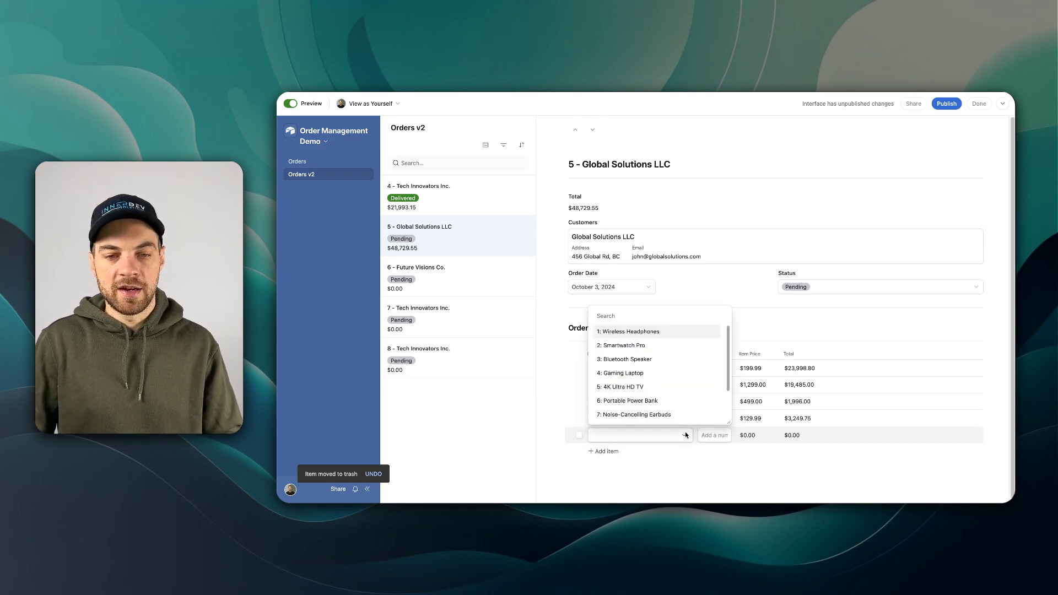
click(635, 377)
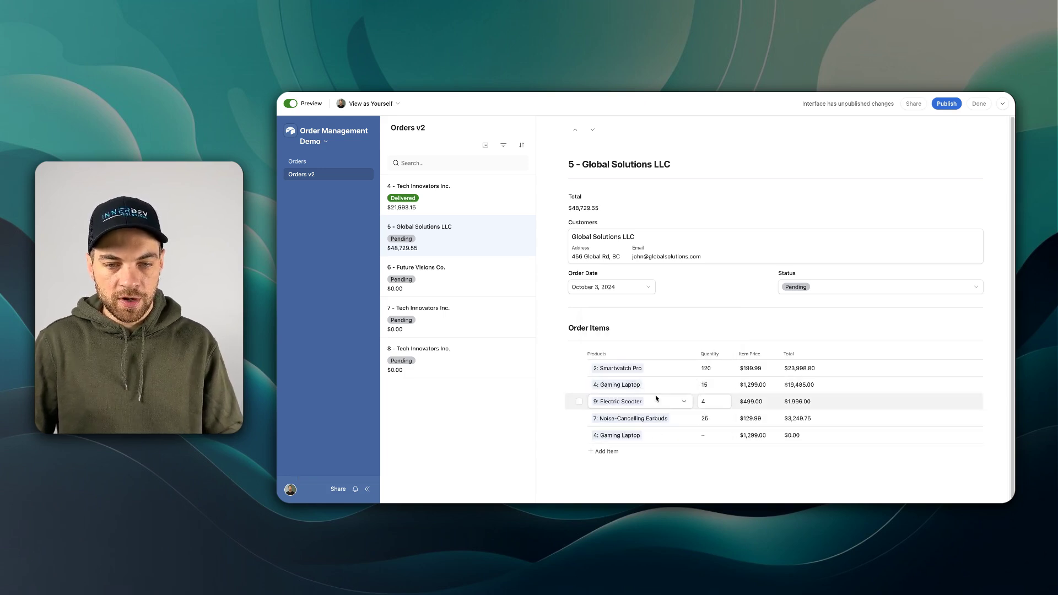
click(672, 437)
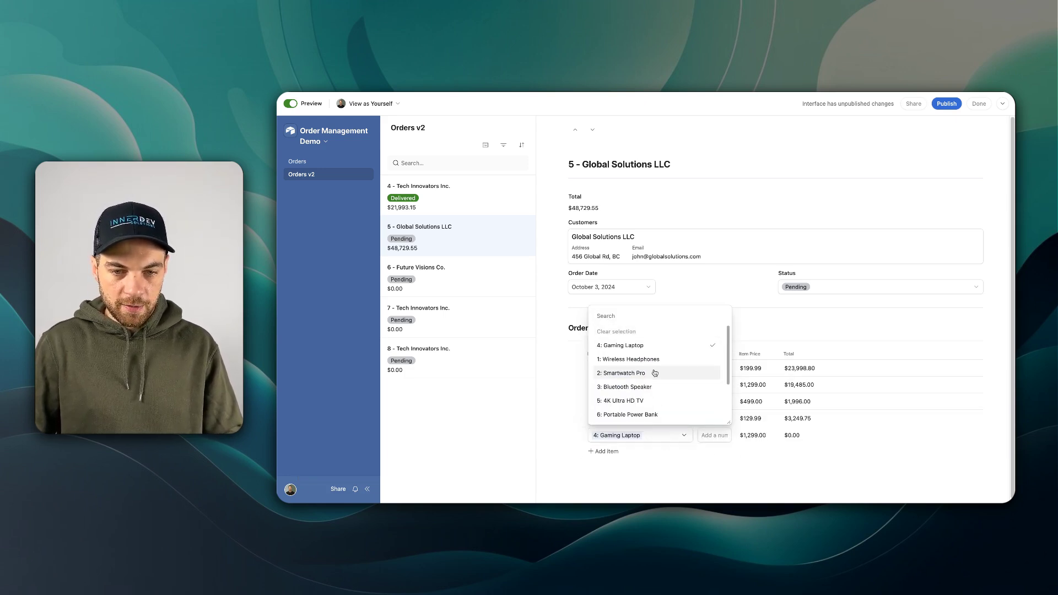
scroll(654, 373, down, 2)
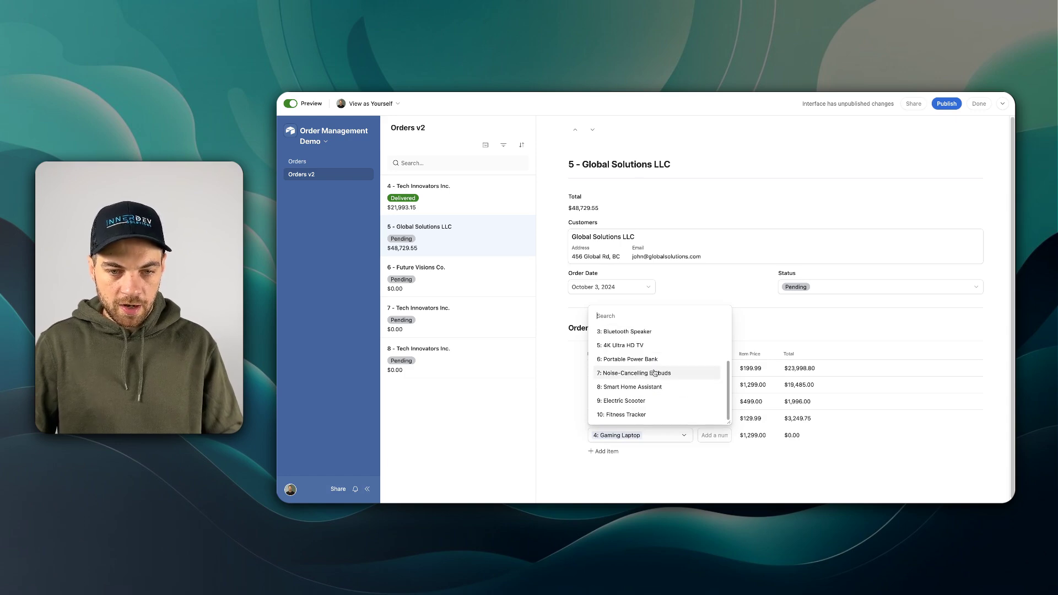
click(677, 414)
click(714, 435)
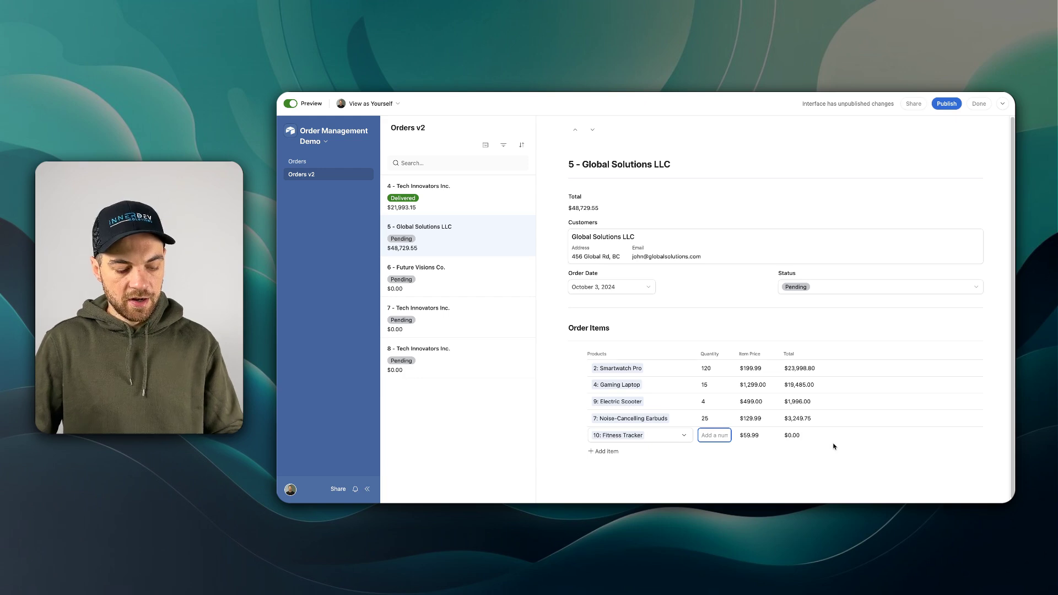
text(25)
click(816, 484)
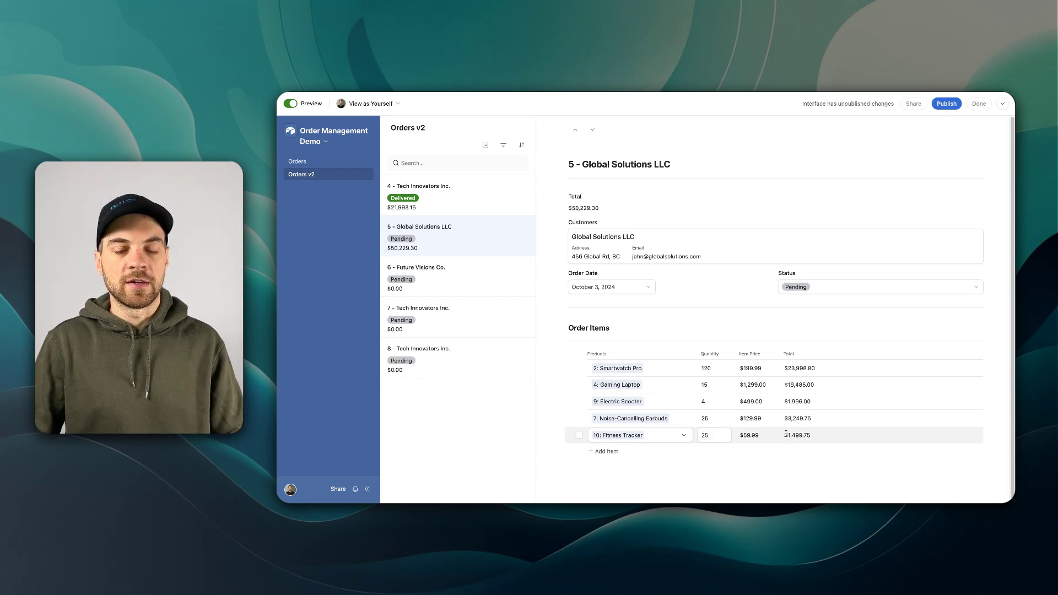
click(860, 287)
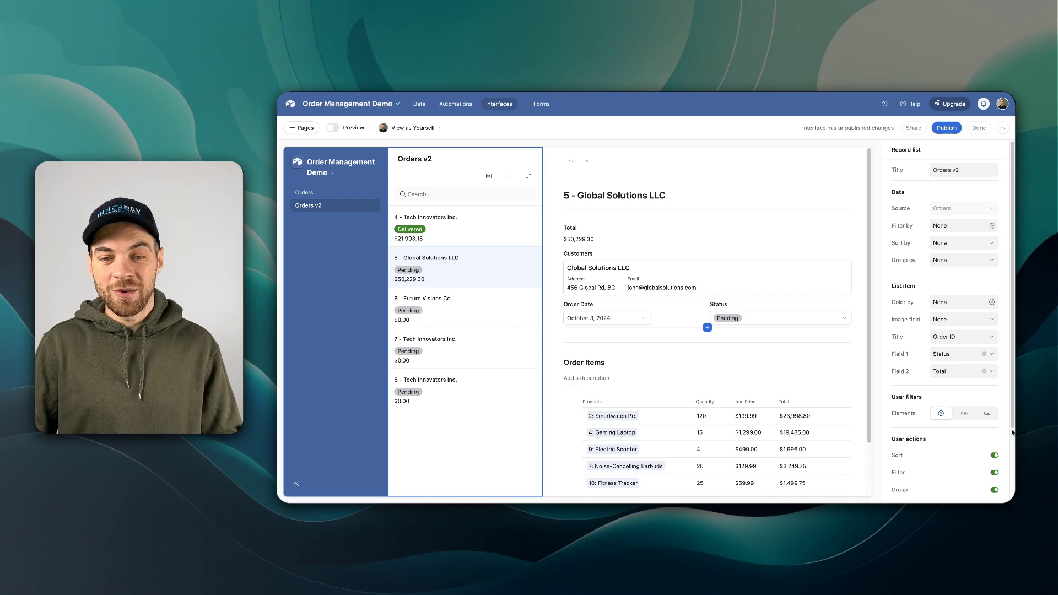
Enable adding orders through a form and open the Add order button's Order Form for editing.
scroll(1012, 433, down, 3)
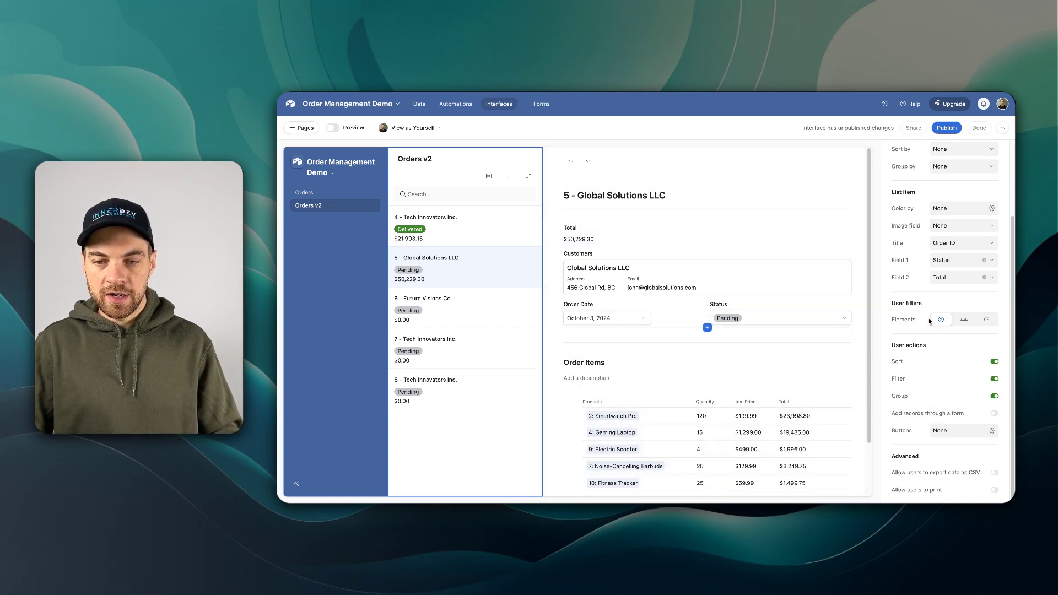
click(996, 414)
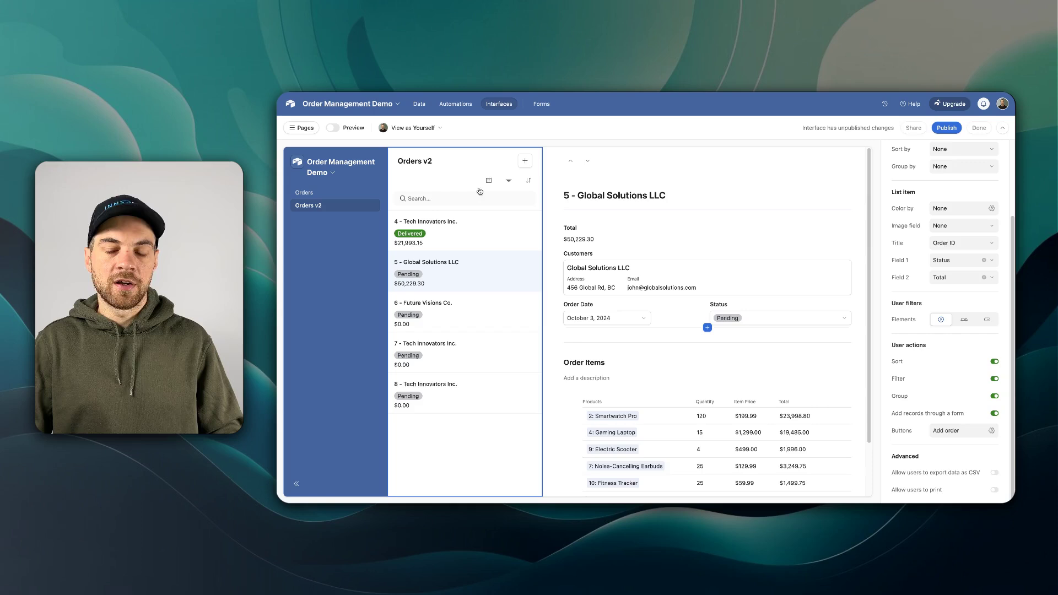
click(991, 430)
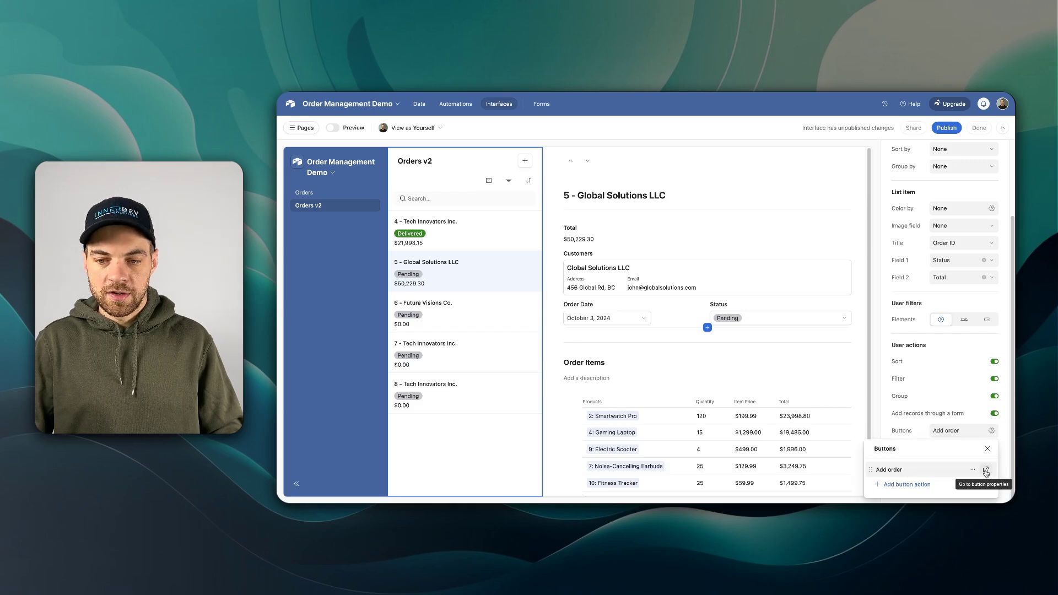
click(986, 472)
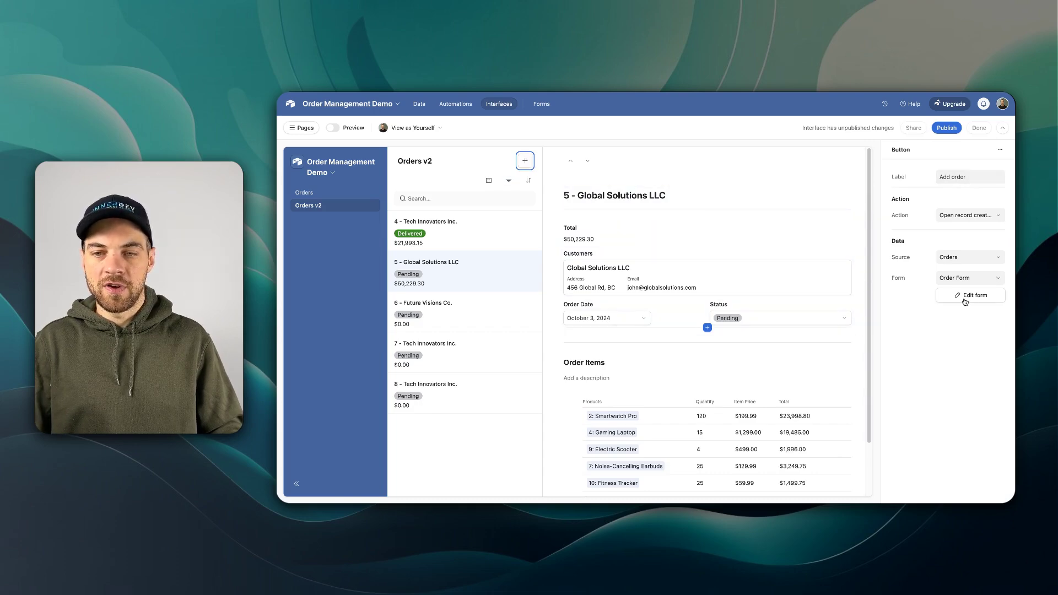
click(968, 299)
Remove the Order Items and Status fields from the Order Form.
click(588, 366)
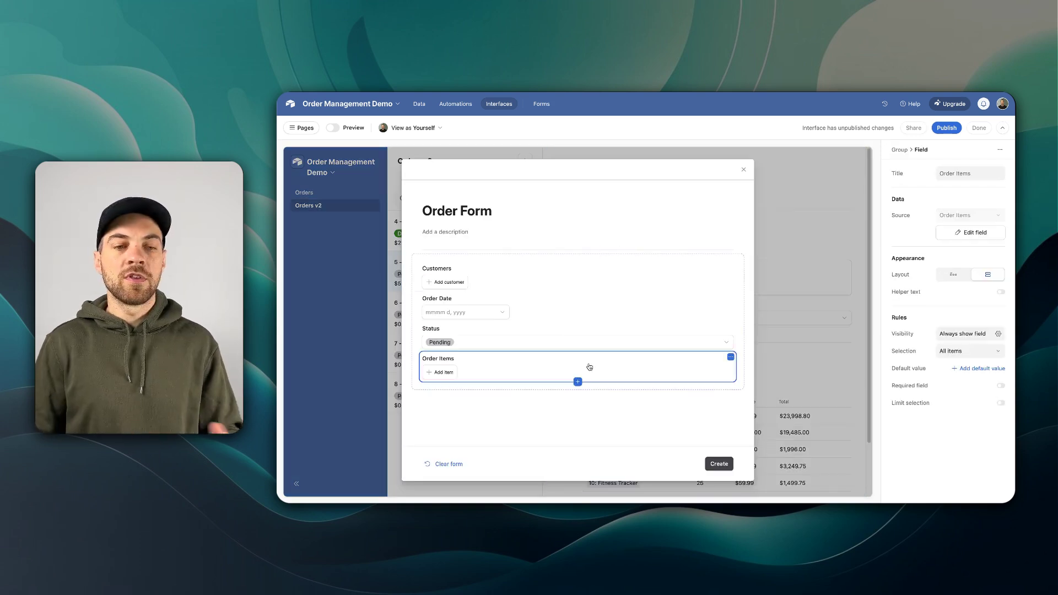
click(731, 357)
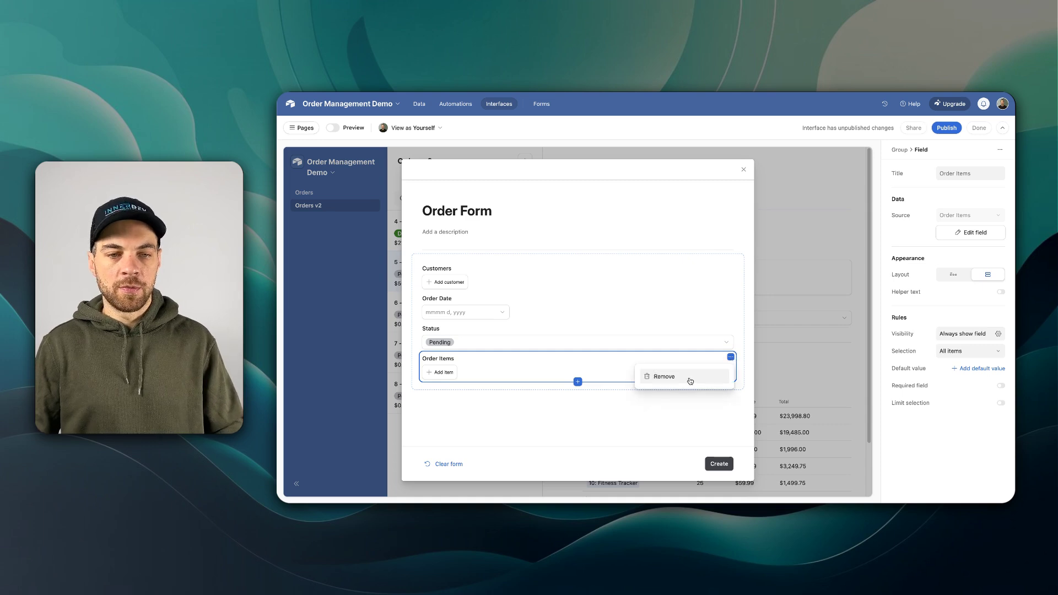
click(690, 380)
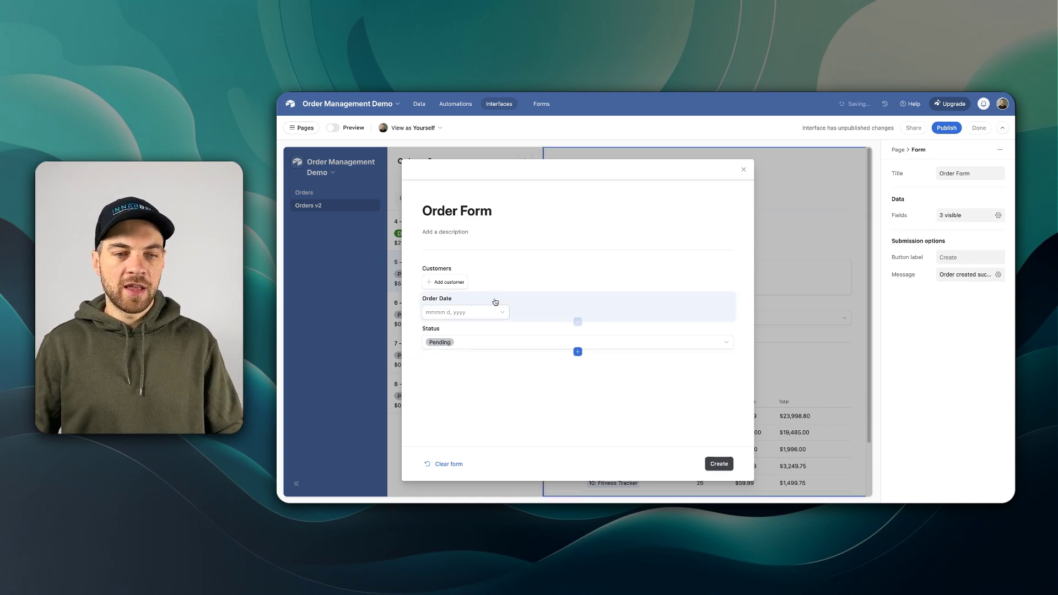
click(485, 330)
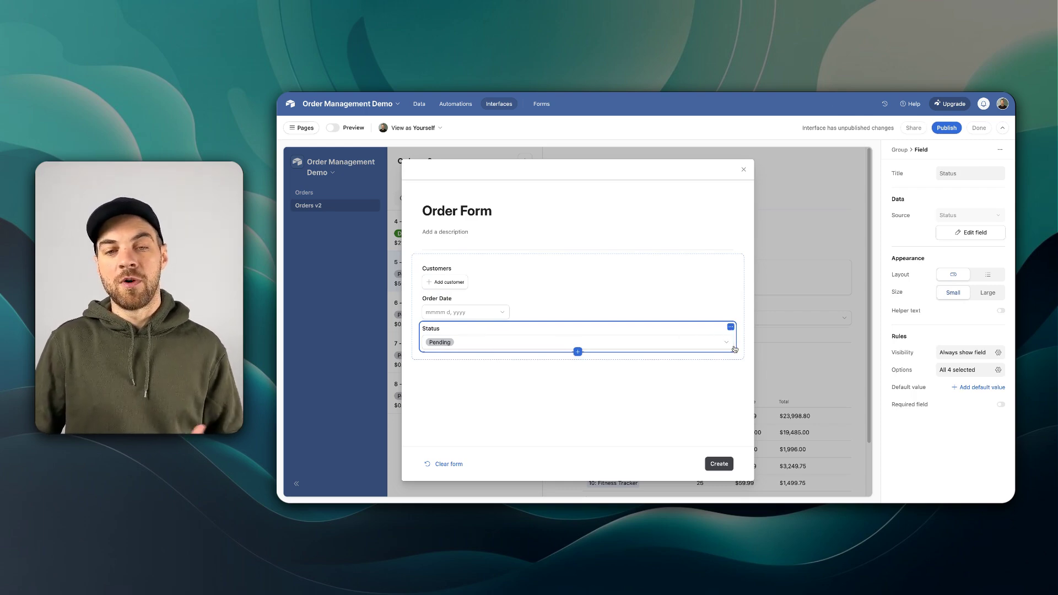
click(730, 327)
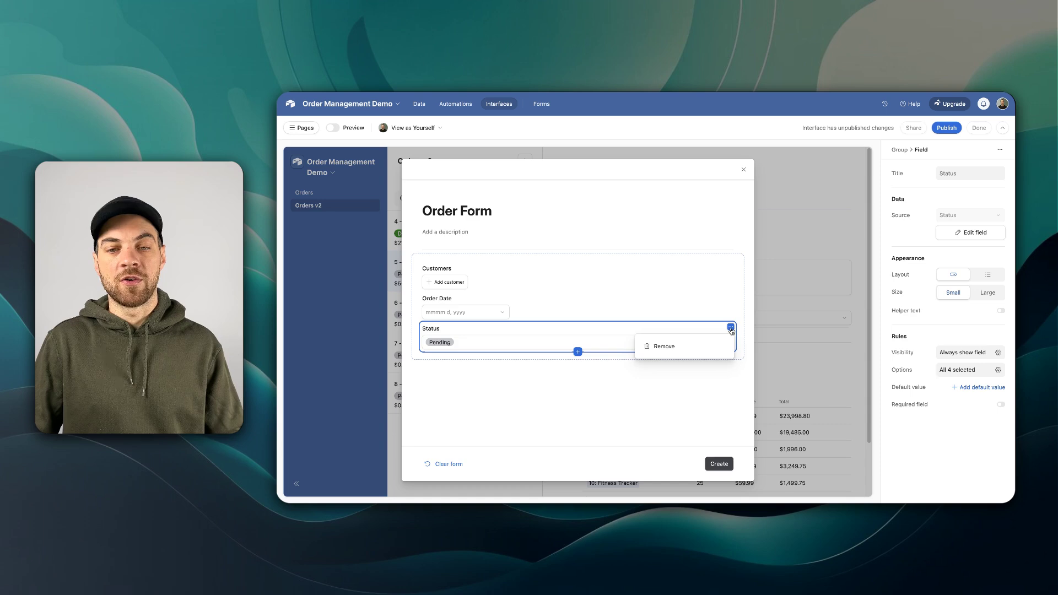
click(654, 347)
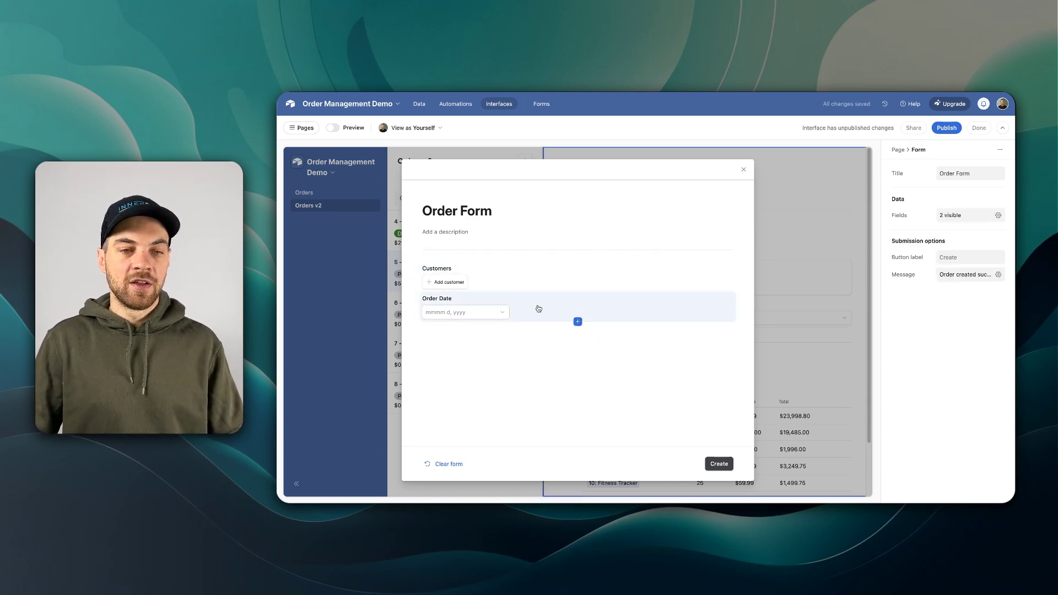
Review the remaining Customers and Order Date fields, then close the form.
click(497, 276)
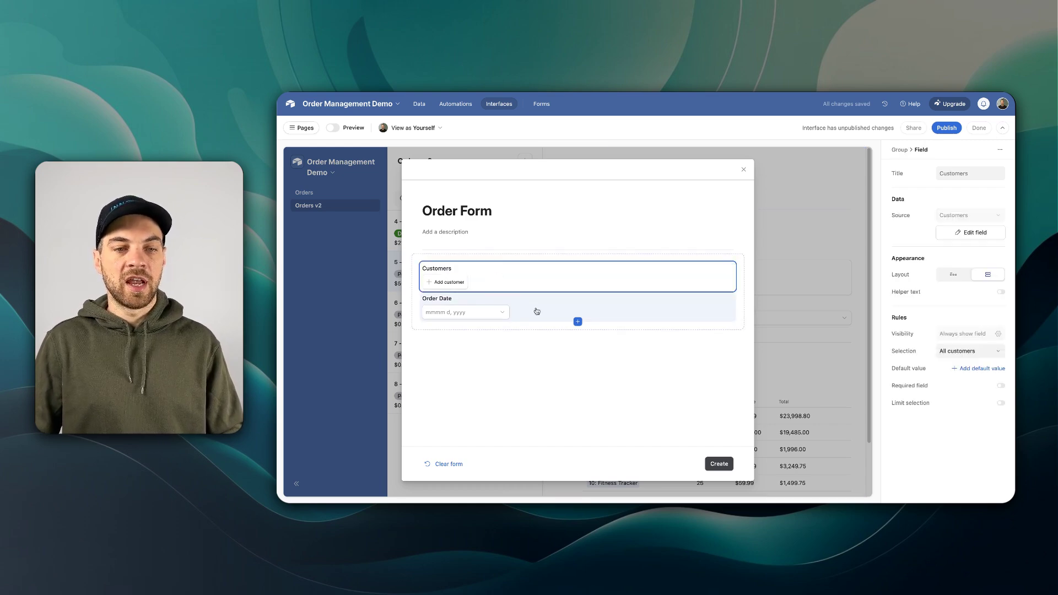
click(537, 311)
click(743, 169)
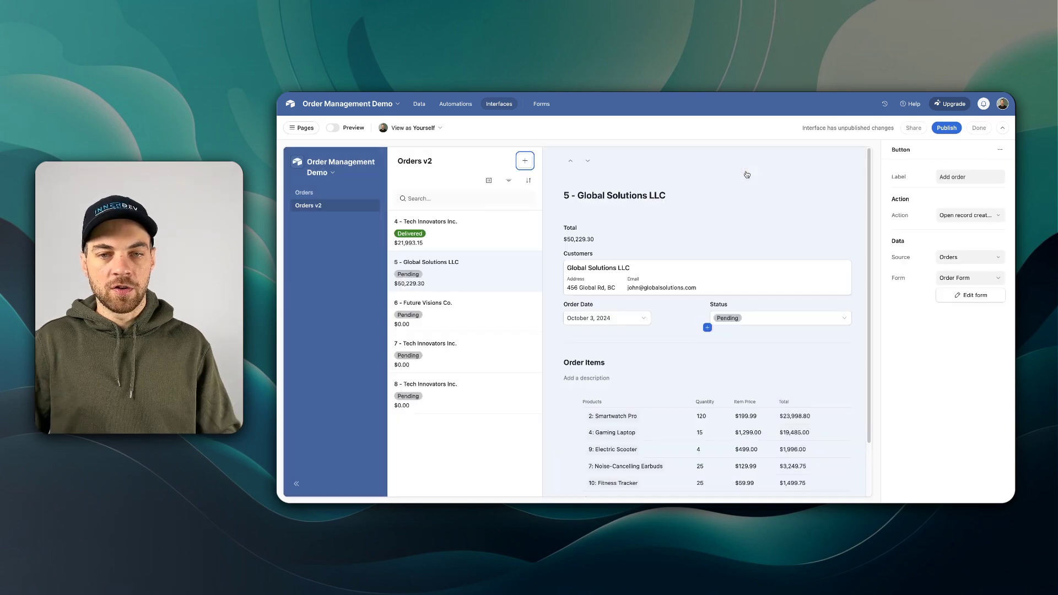
In preview, create a new order for Future Visions Co. dated today (October 8, 2024).
click(332, 128)
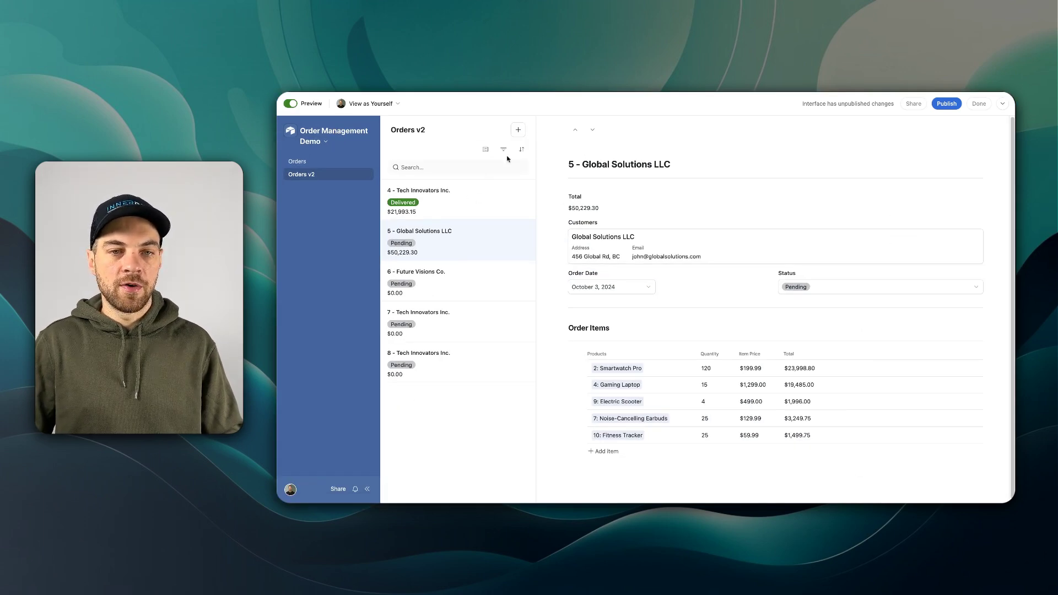
click(519, 131)
click(515, 232)
click(551, 304)
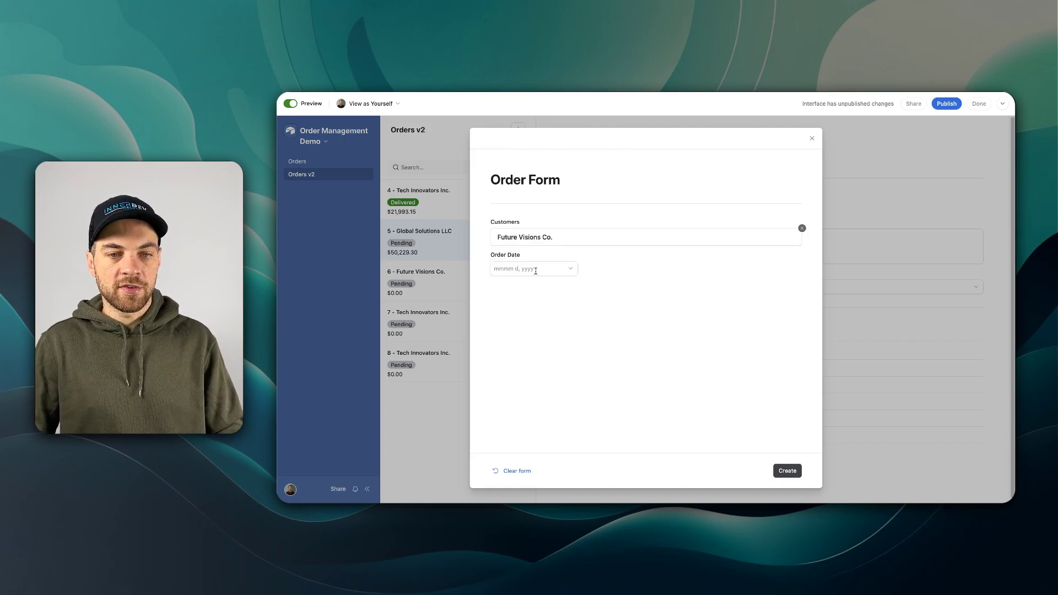
click(535, 270)
click(587, 288)
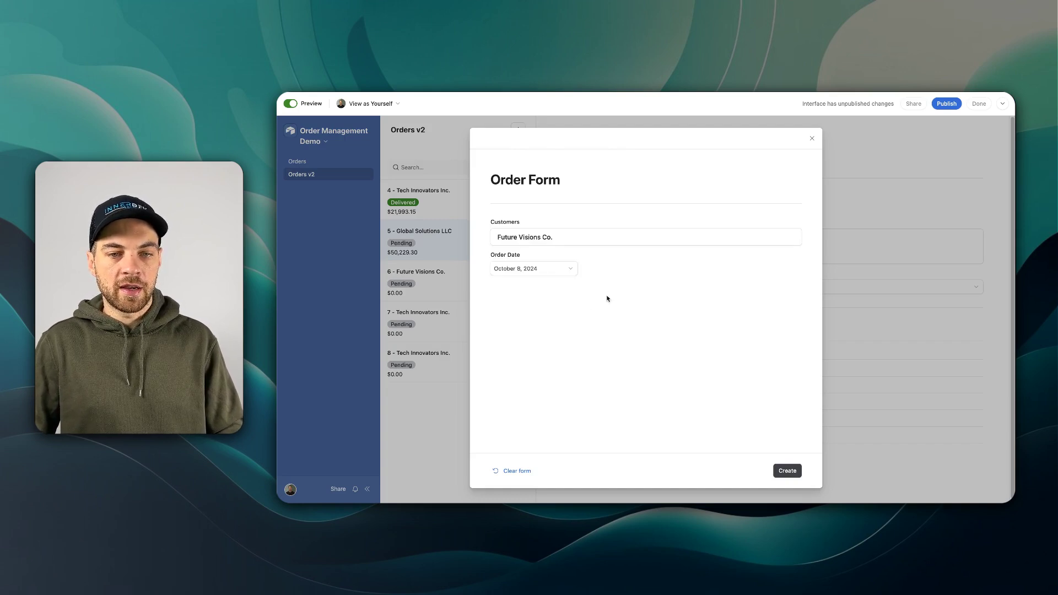
click(786, 474)
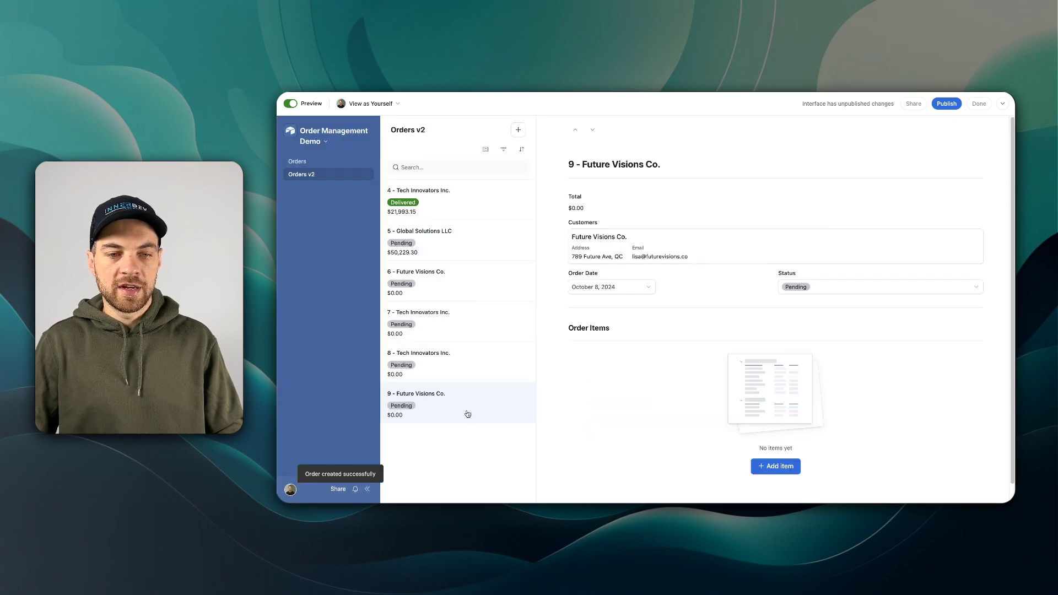
Add an item of 80 Smartwatch Pro to the new order.
click(769, 465)
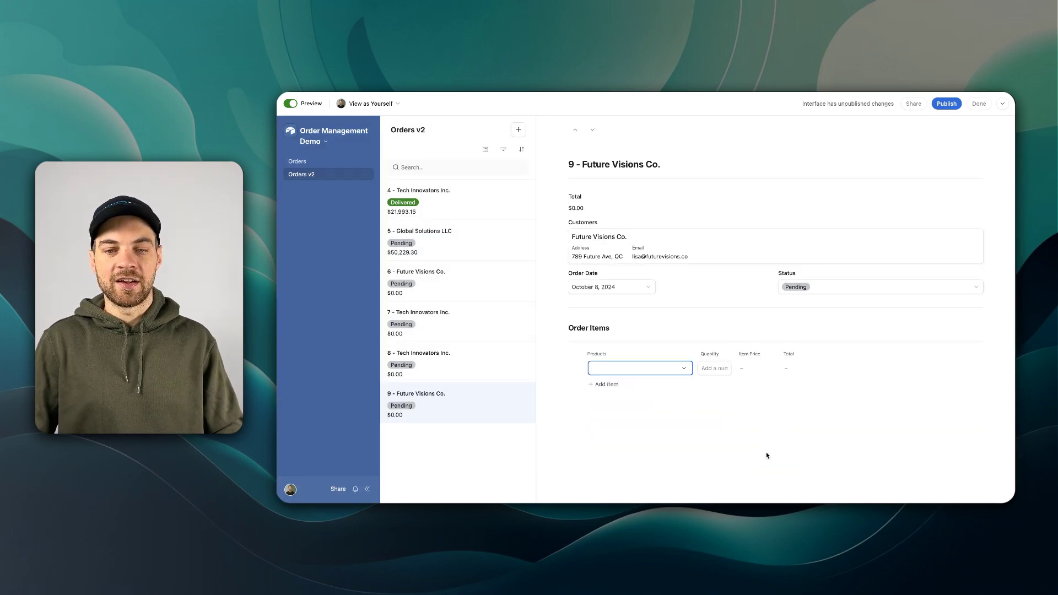
click(631, 368)
click(635, 418)
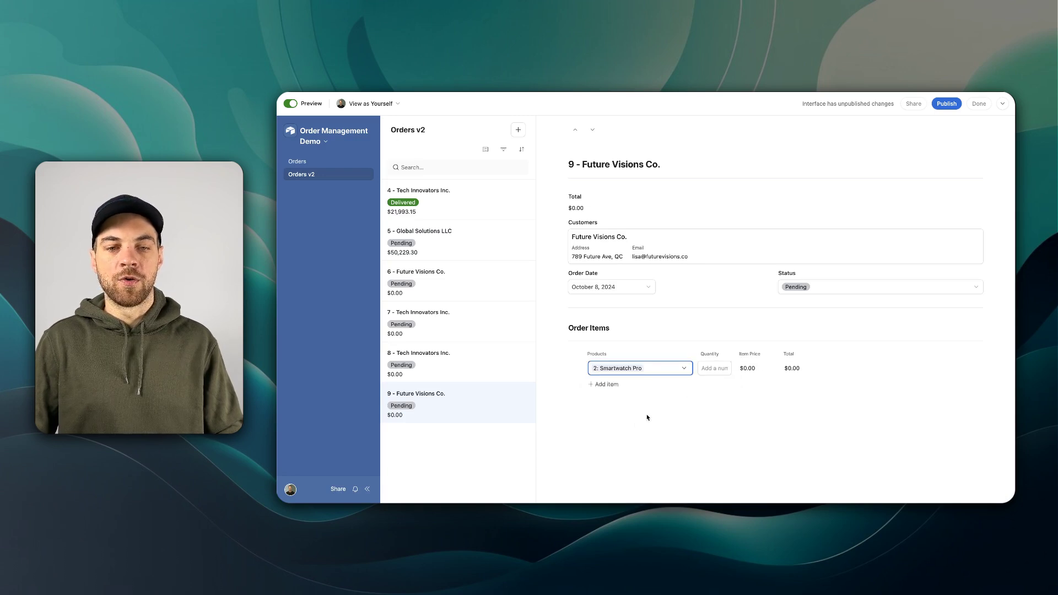
key(Tab)
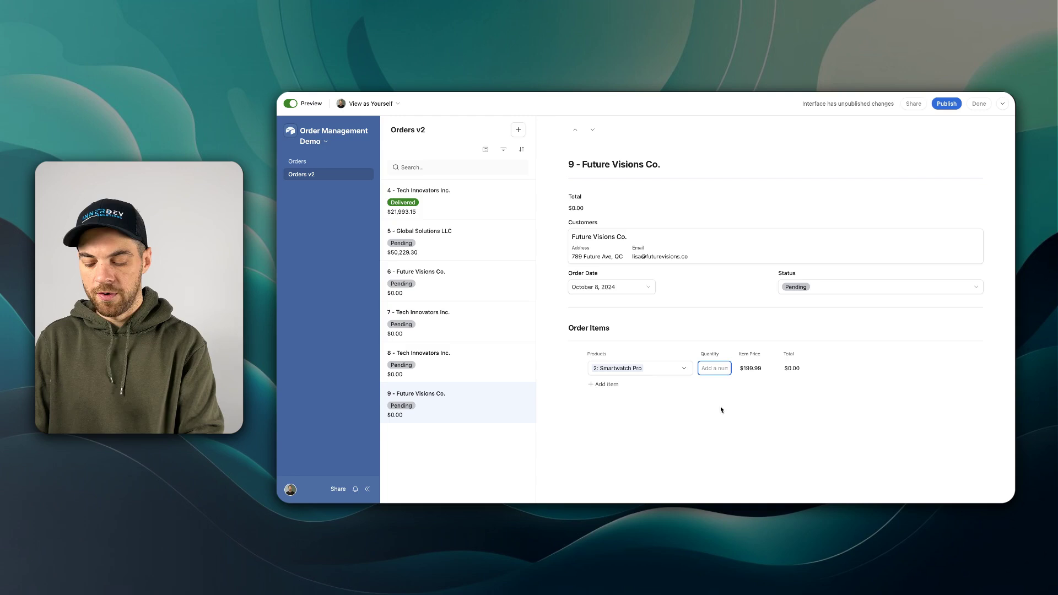
text(80)
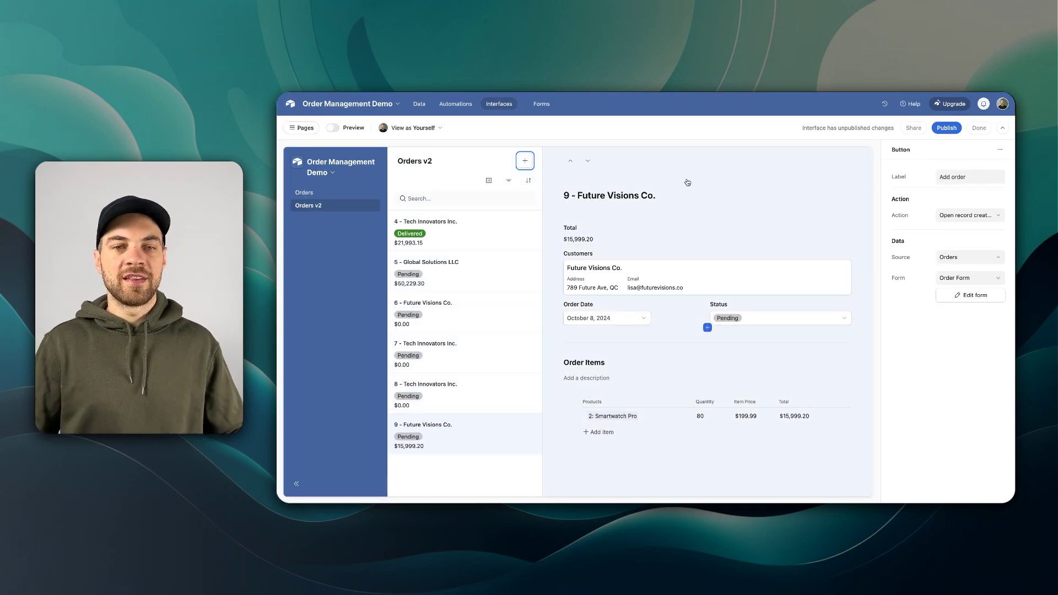
Add a Go to website button to the order record details, then show the page list.
click(687, 182)
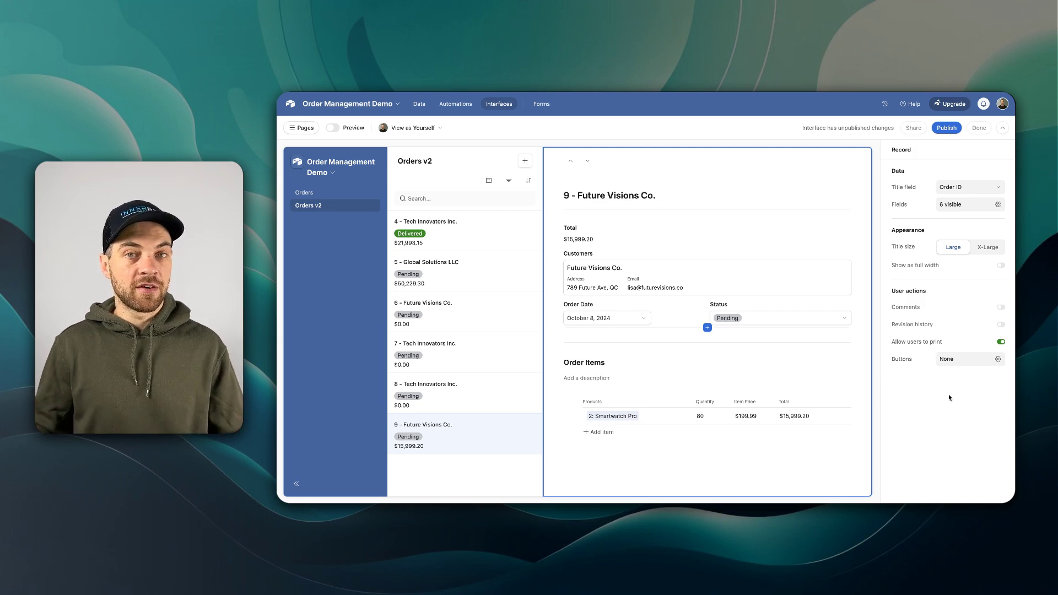
click(999, 360)
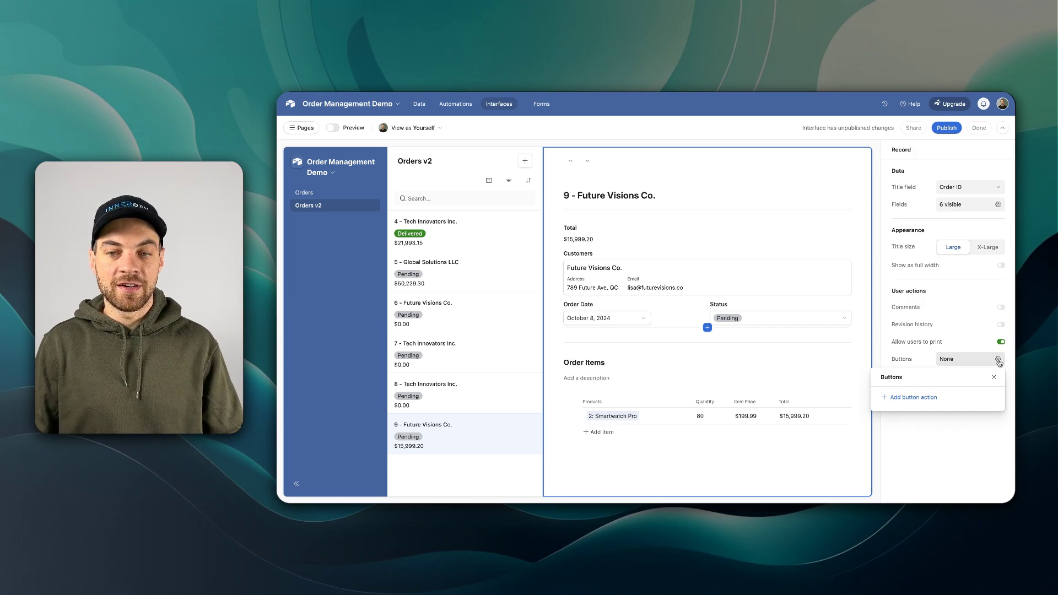
click(917, 398)
click(992, 398)
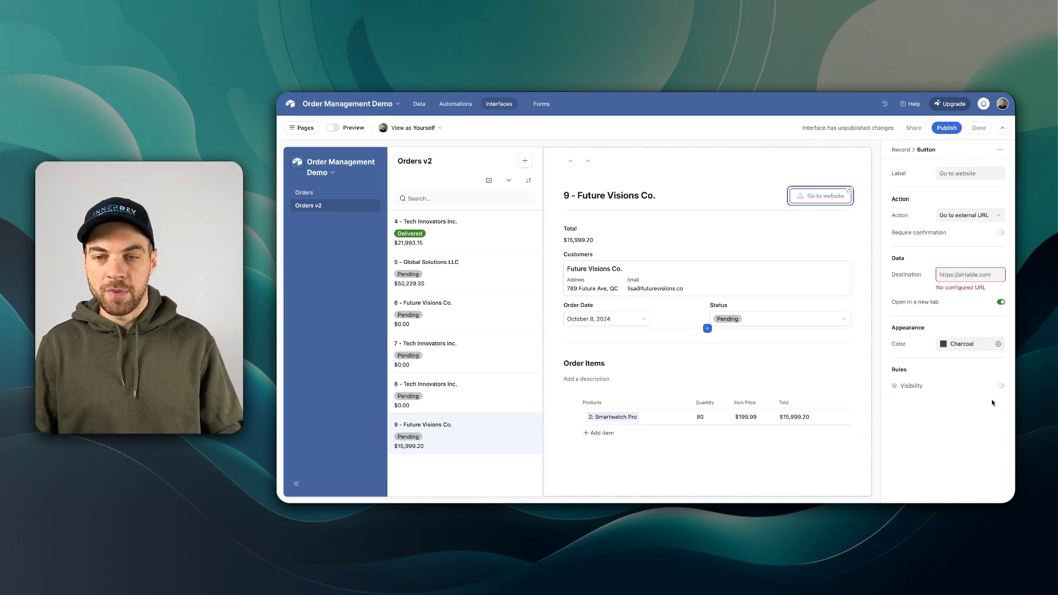
click(958, 218)
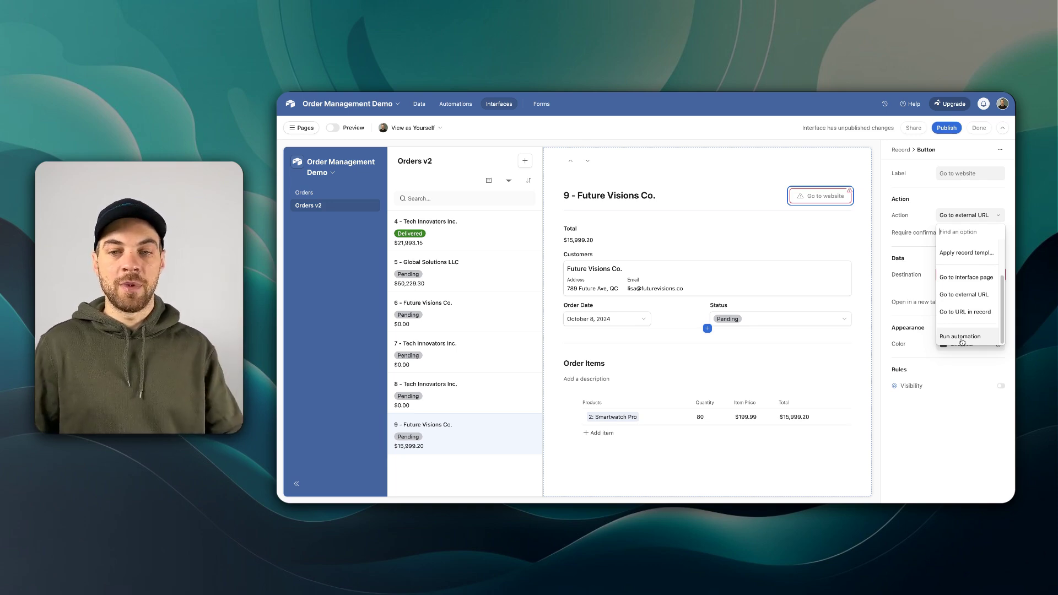
scroll(975, 286, up, 3)
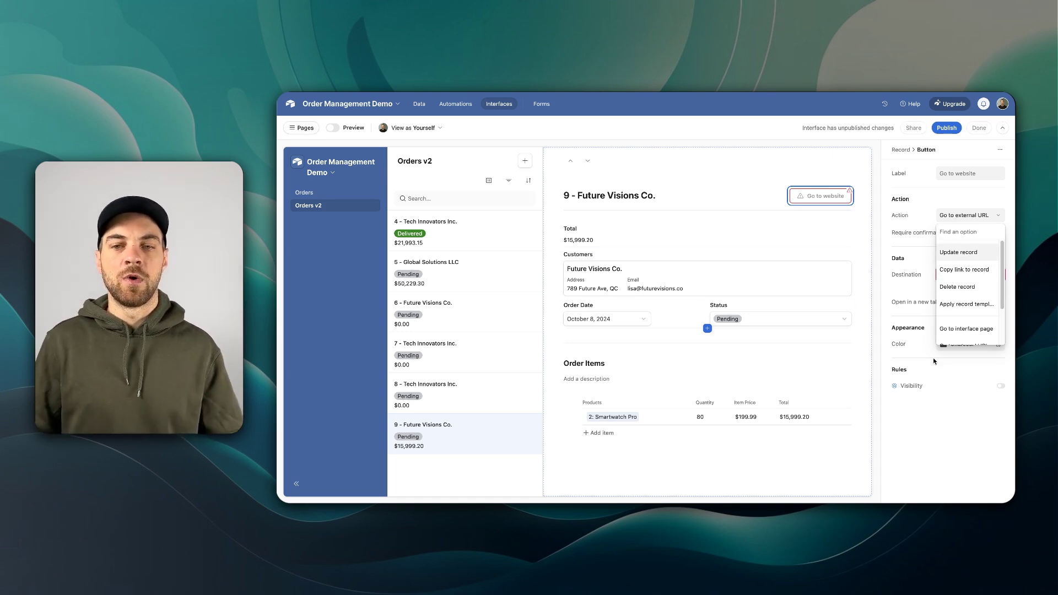
click(912, 424)
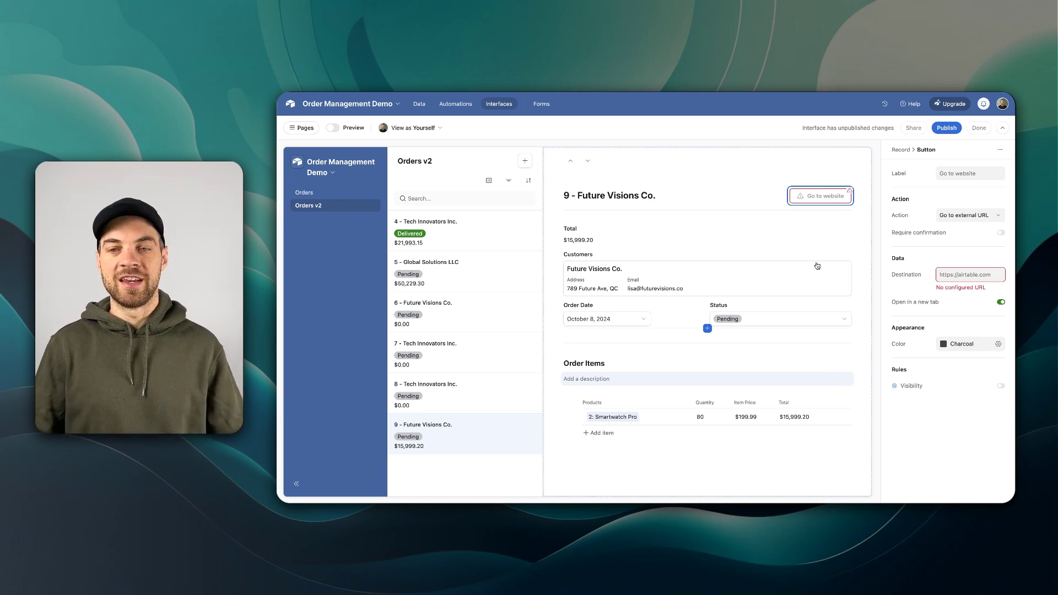
click(301, 128)
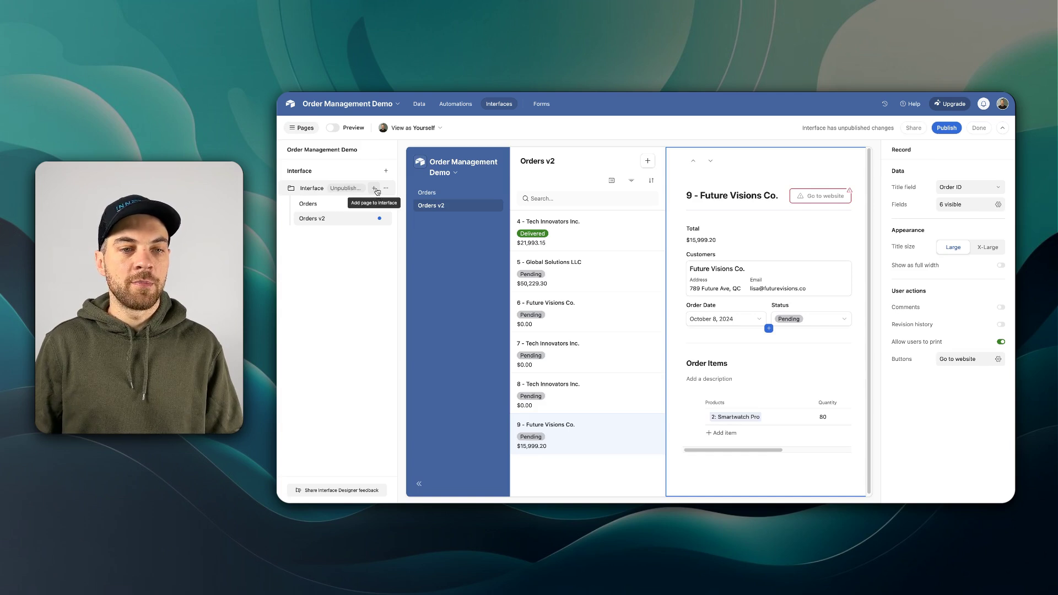
Add a List-layout page connected to the Products table.
click(373, 189)
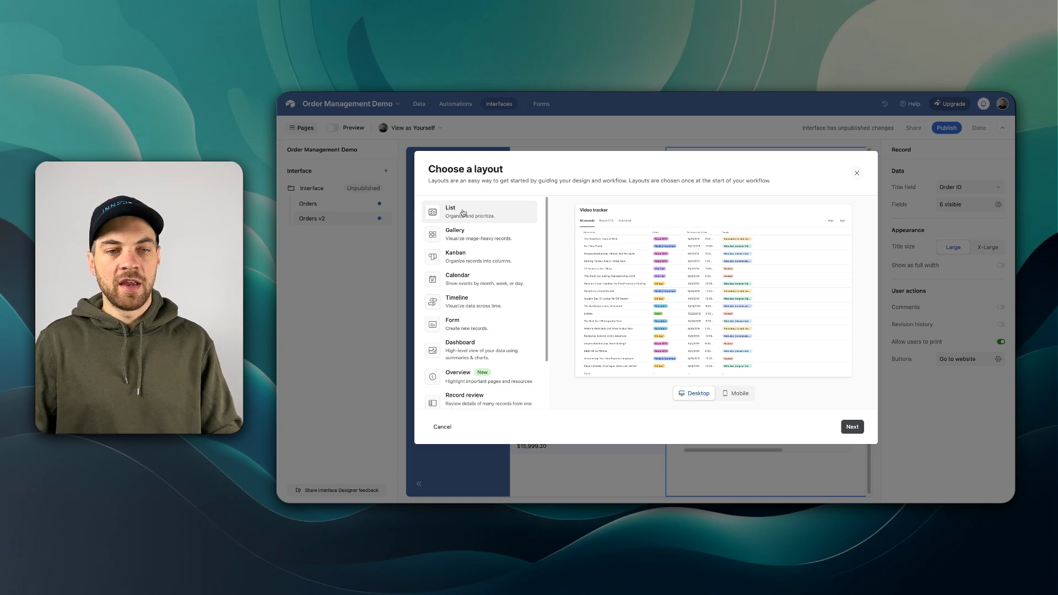
scroll(473, 320, down, 2)
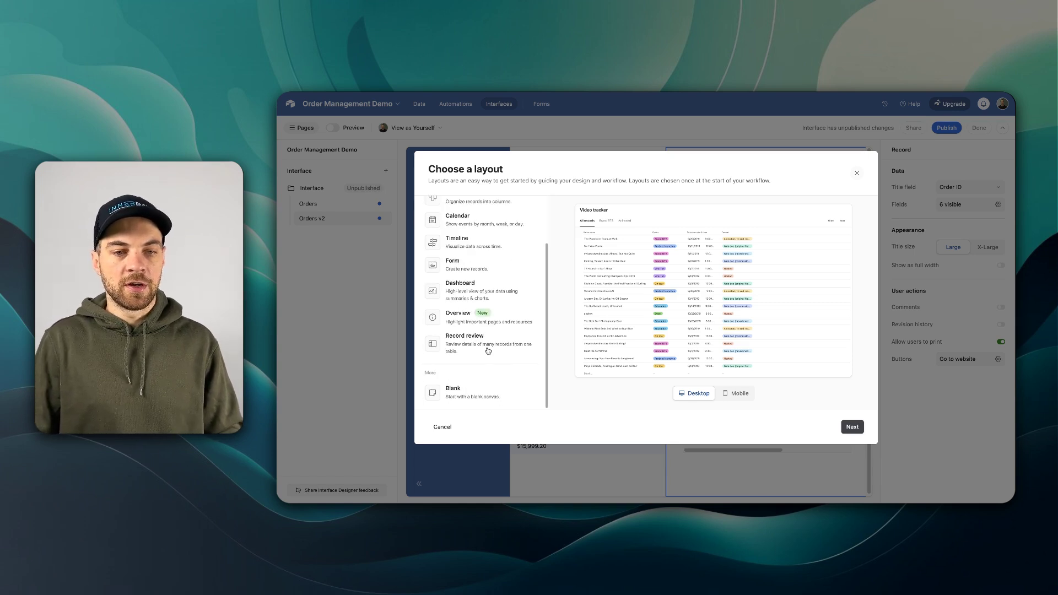
click(485, 351)
scroll(494, 338, up, 2)
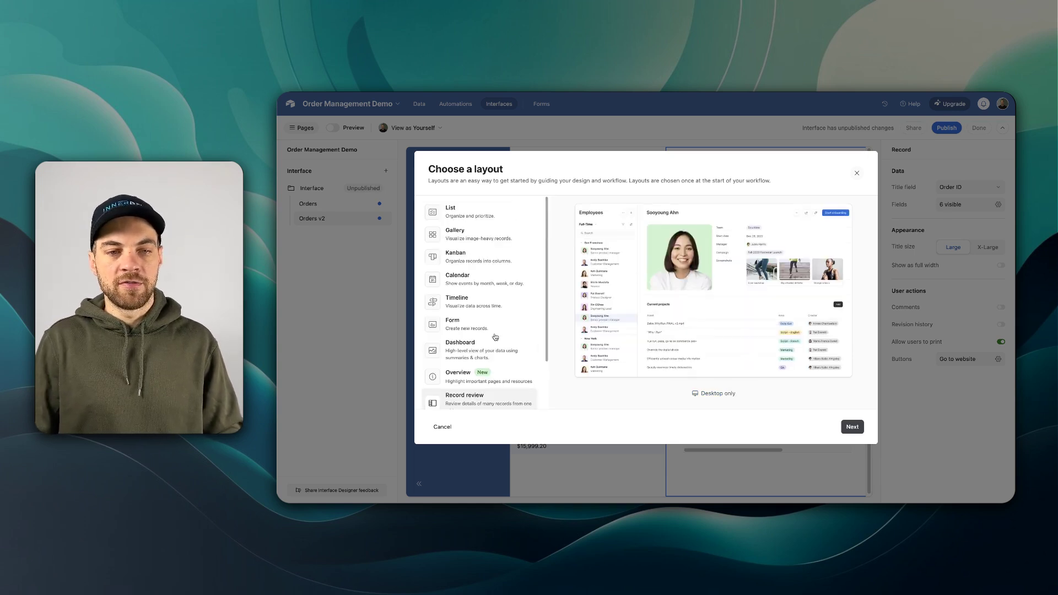
click(464, 220)
click(851, 428)
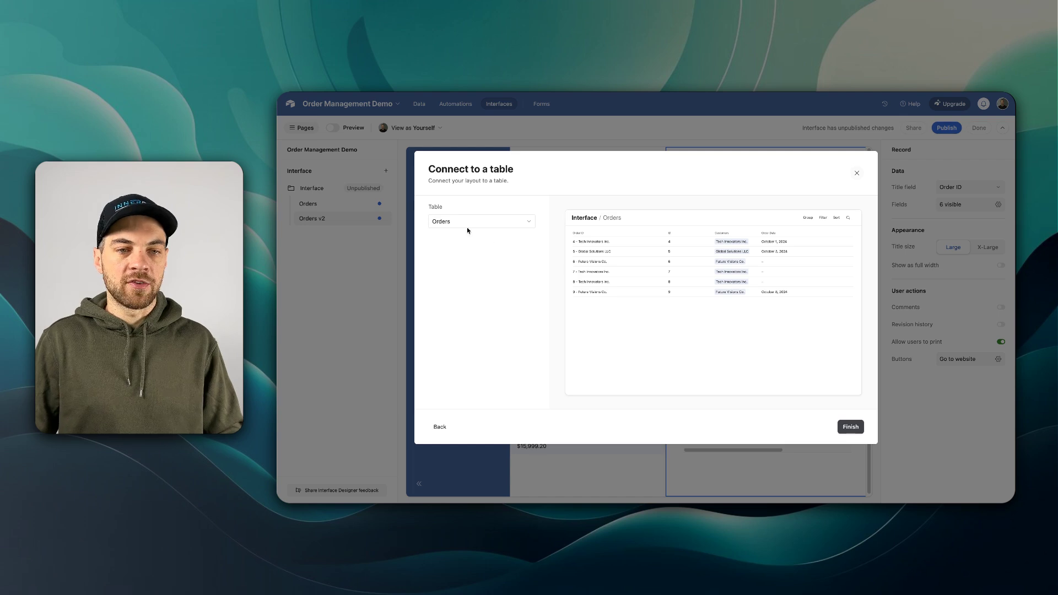
click(445, 223)
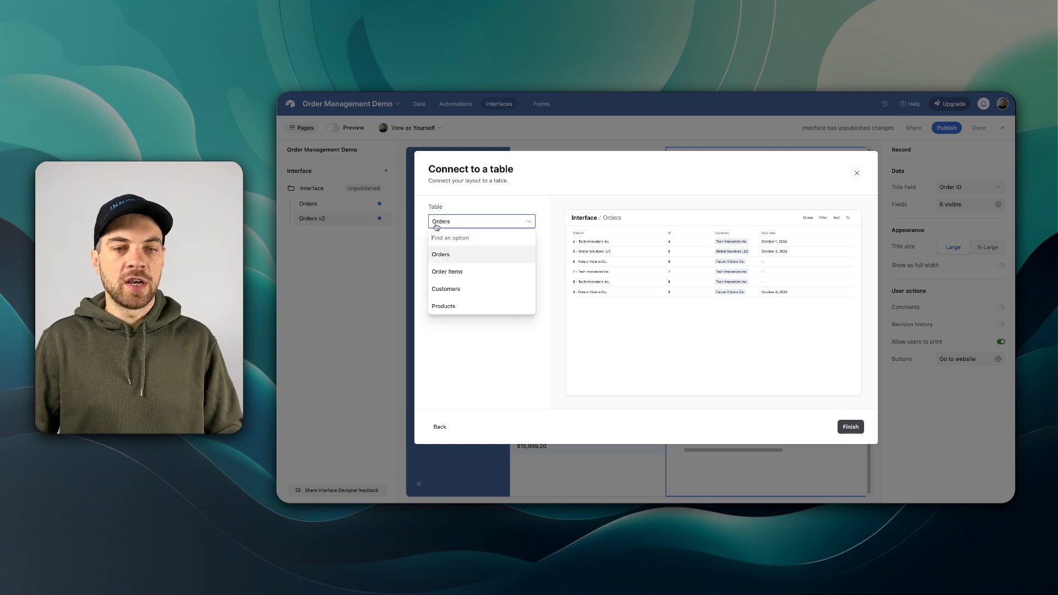
click(447, 306)
click(851, 427)
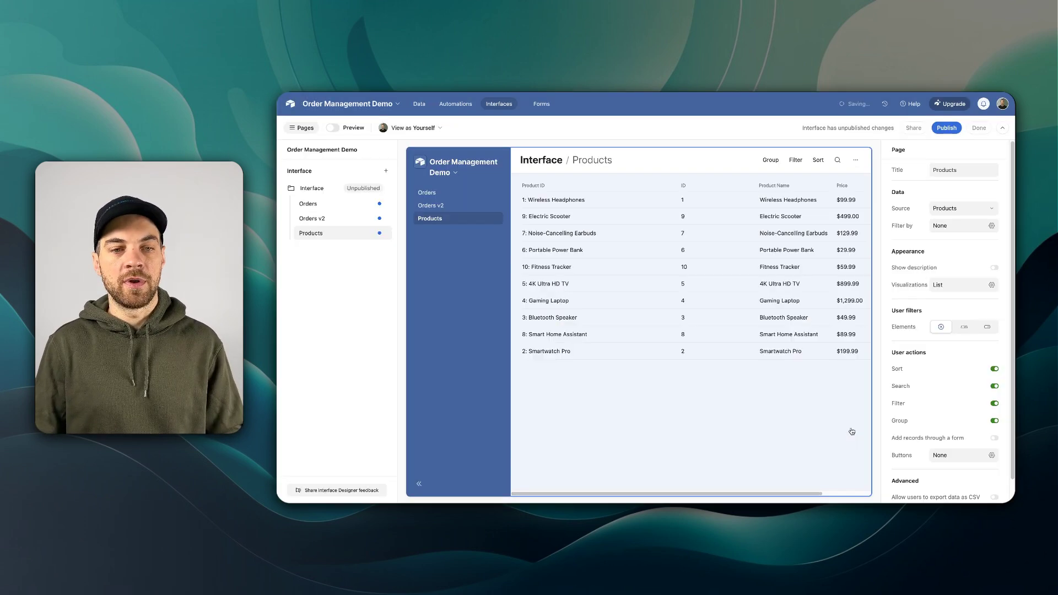